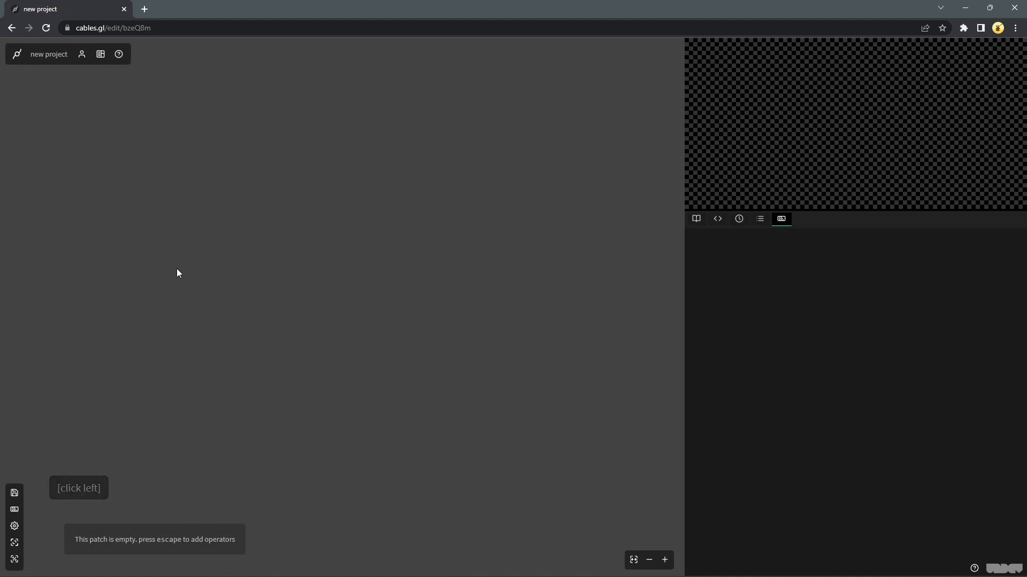
left_click(225, 248)
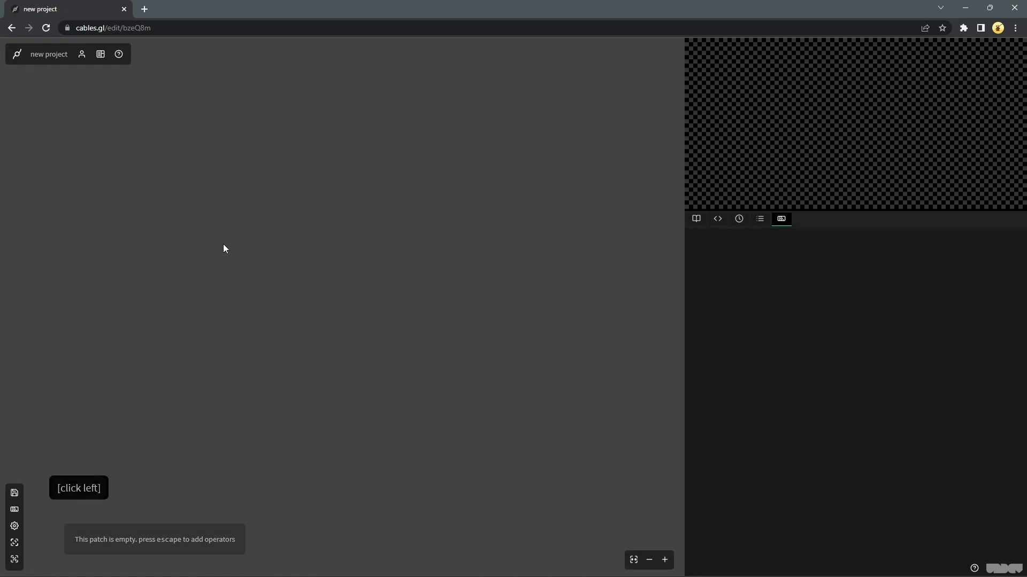
left_click(224, 248)
left_click(225, 248)
left_click(224, 248)
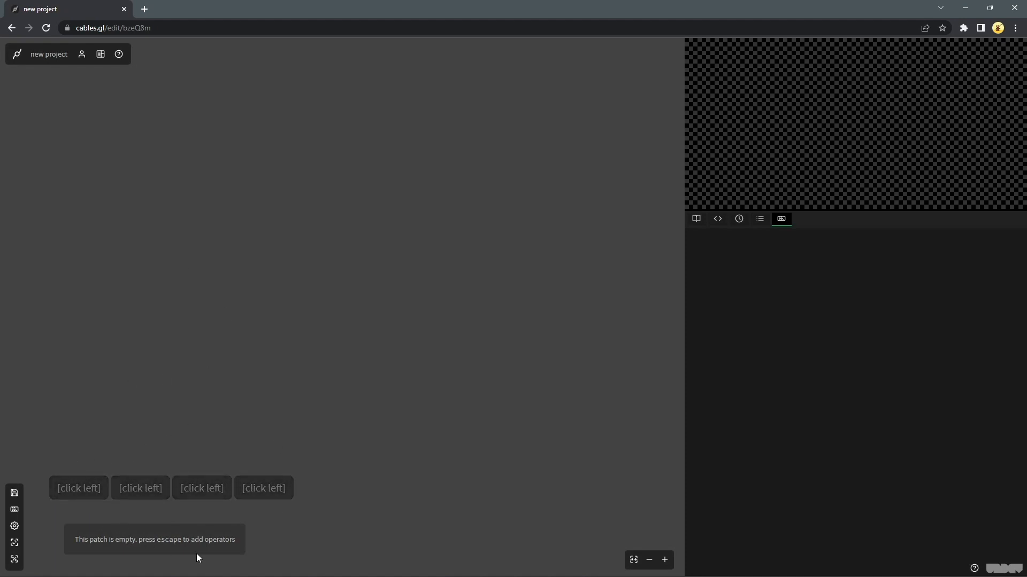
left_click(270, 216)
left_click(270, 217)
left_click(271, 216)
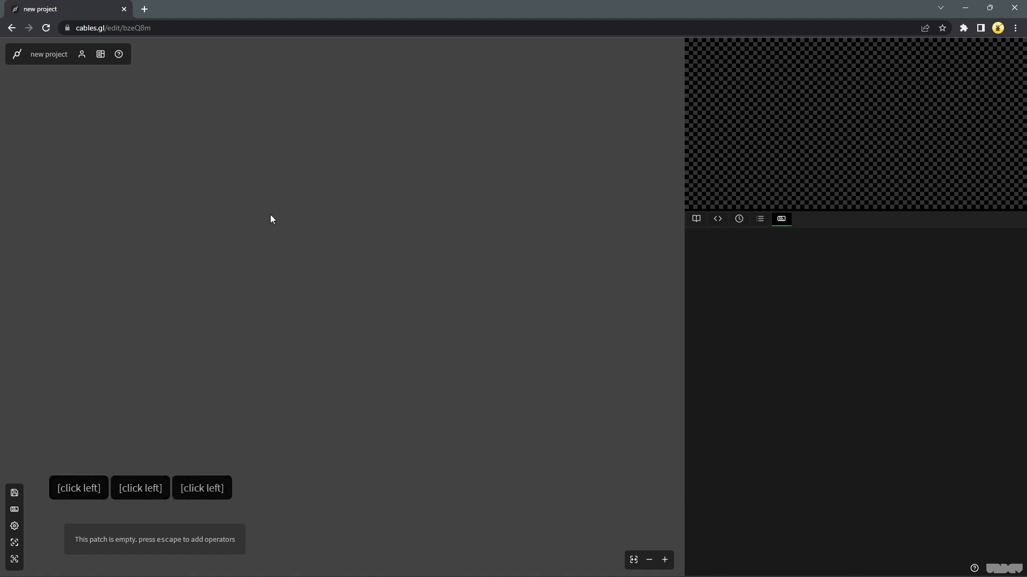
left_click(271, 217)
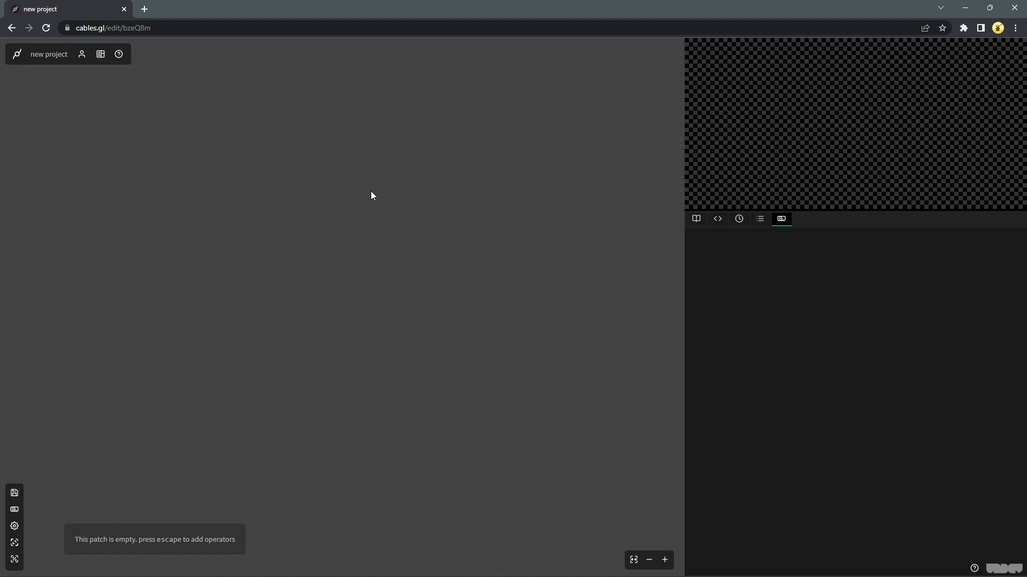
Add a MainLoop op to the empty patch and place it near the upper part of the canvas
key("Tab")
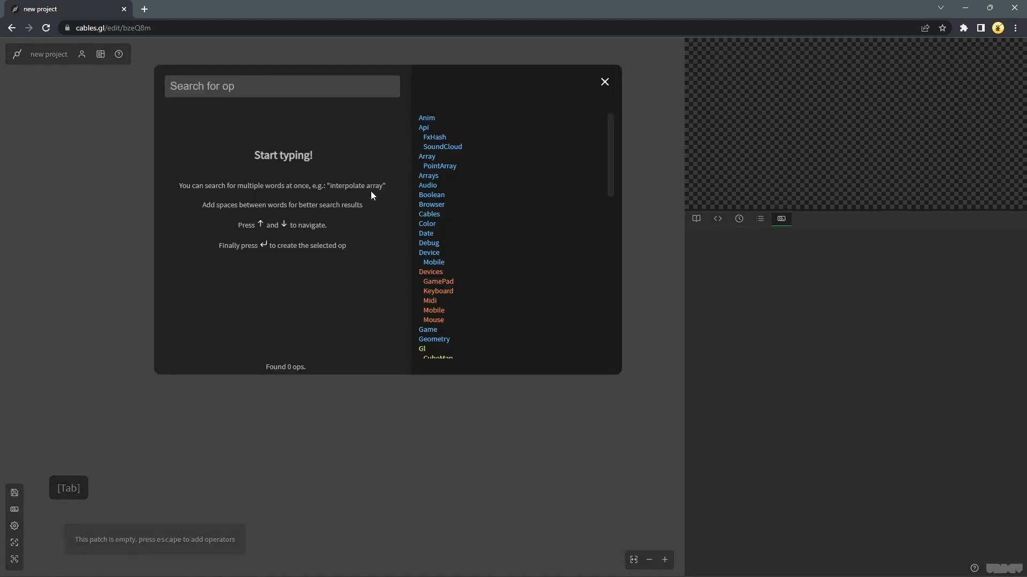
type("main")
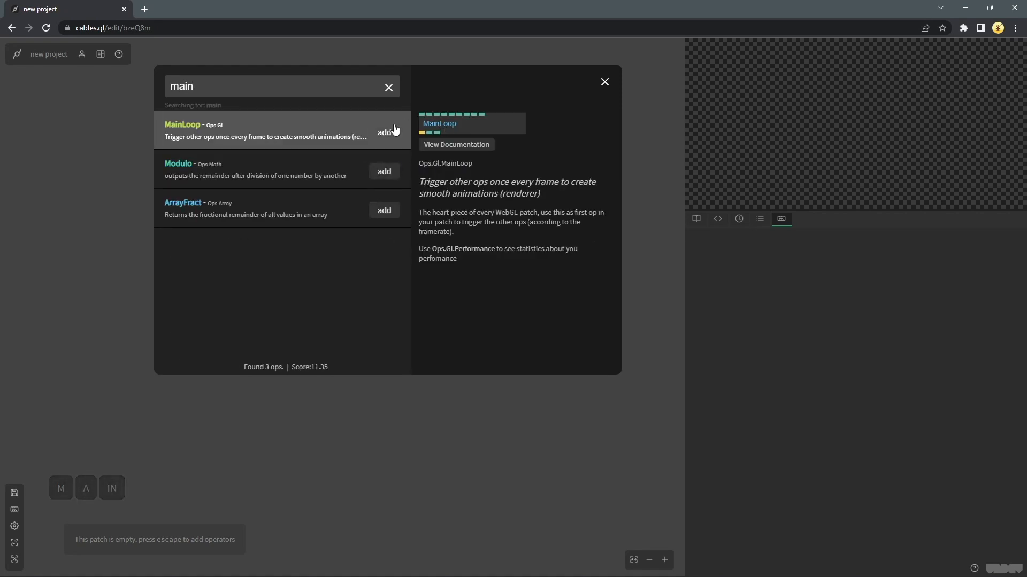
left_click(384, 133)
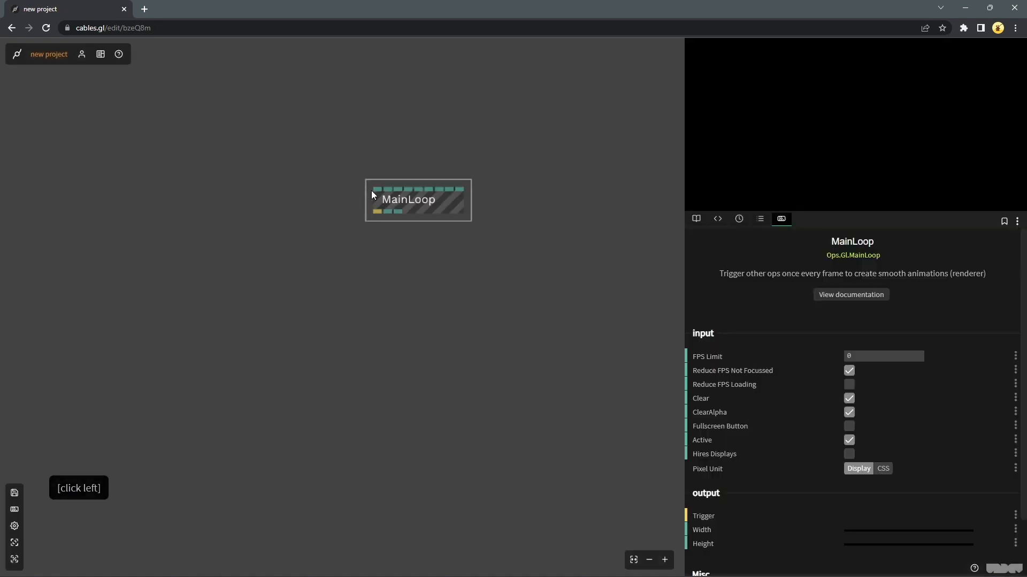
left_click_drag(419, 205, 271, 115)
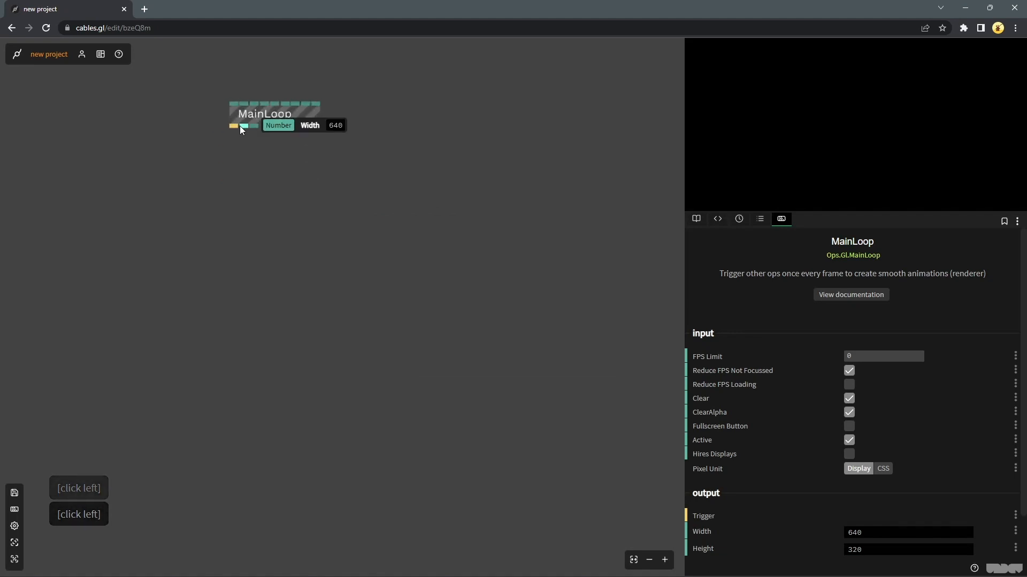
Add a Sequence op below MainLoop, driven by MainLoop's trigger output
double_click(237, 251)
type("seq")
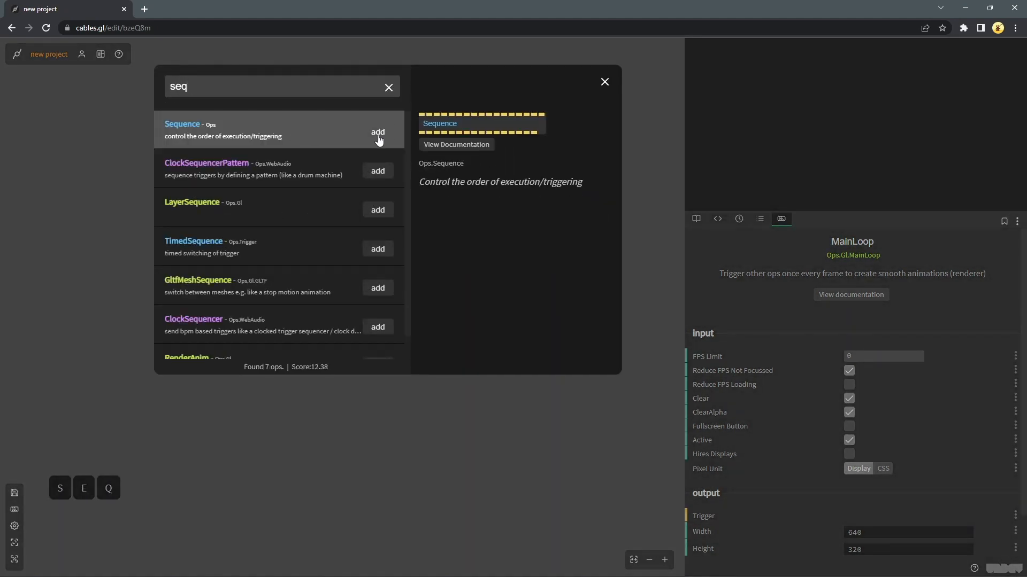
left_click(378, 133)
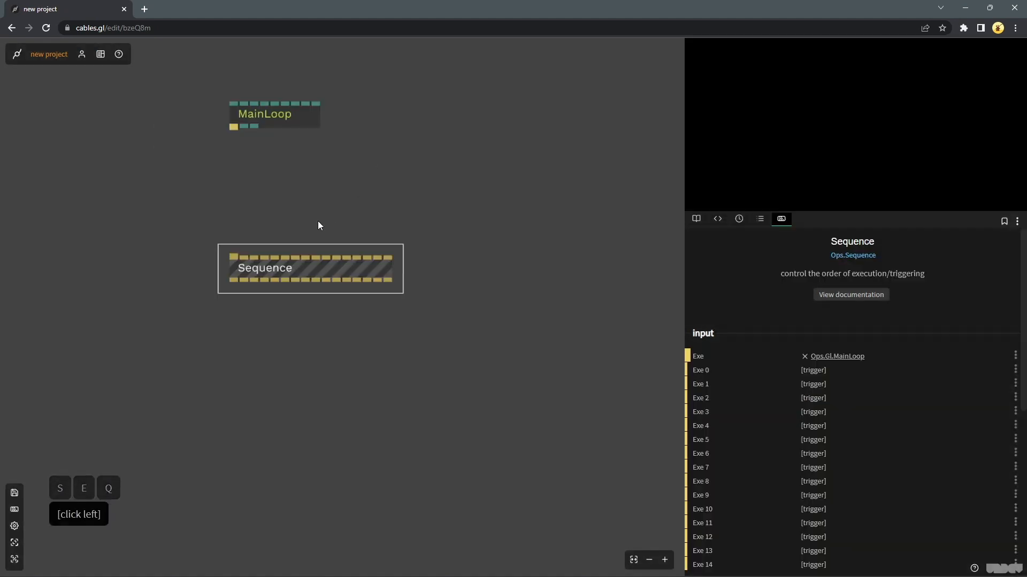
Move Sequence up closer to MainLoop and add a Render2Texture op fed by its first trigger output
left_click_drag(288, 270, 232, 273)
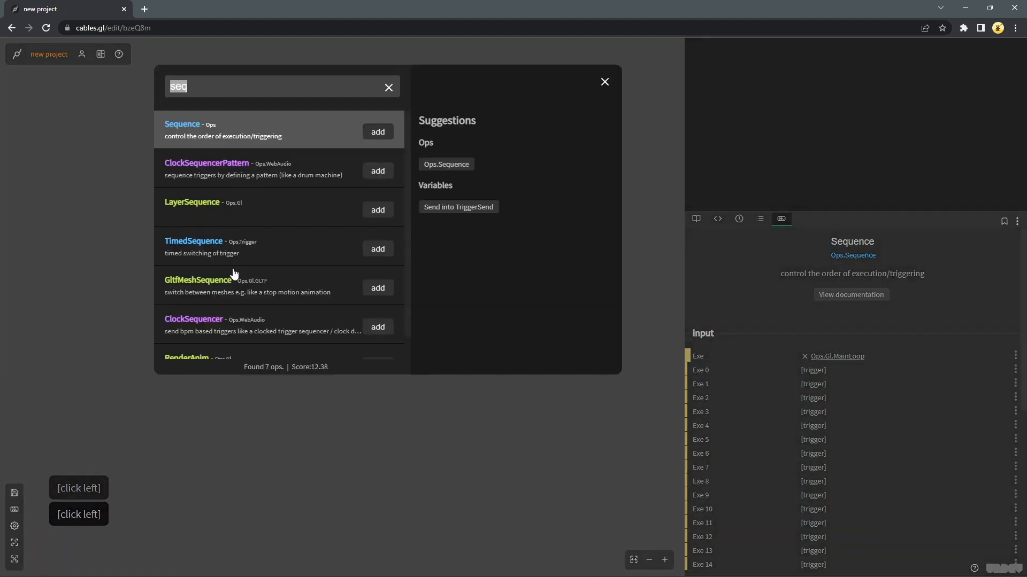
type("ren")
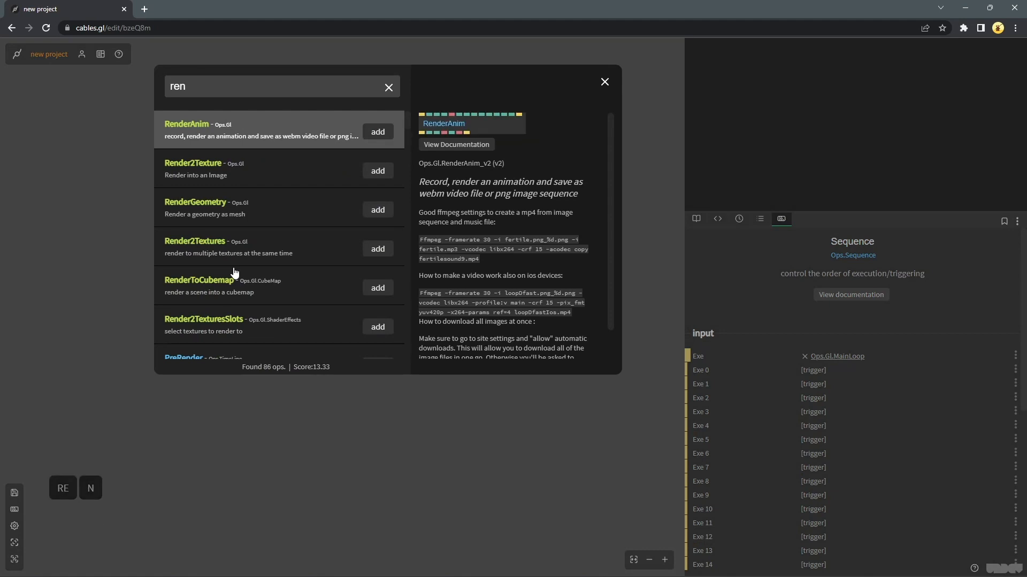
type("er")
key("BackSpace")
key("BackSpace")
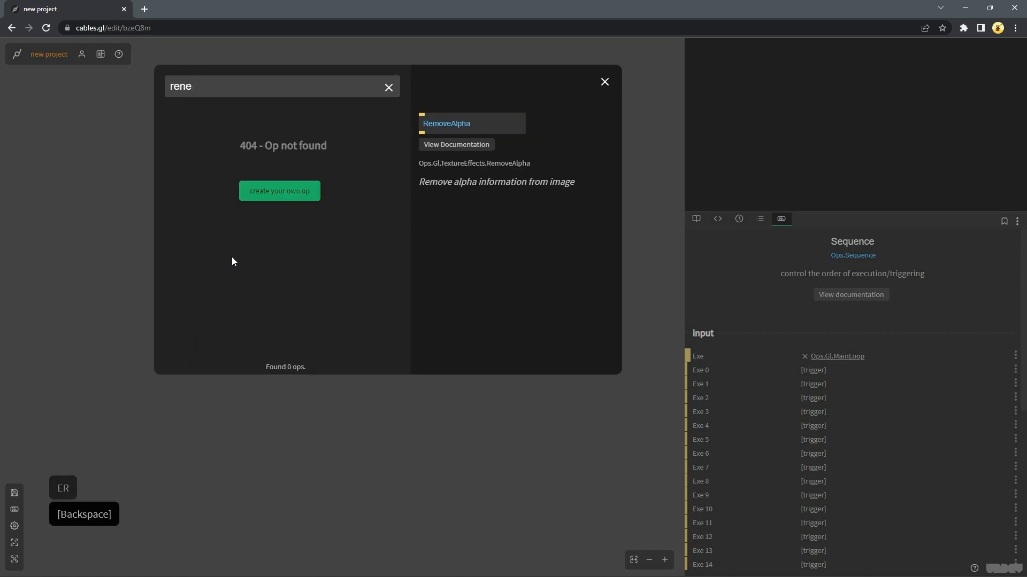
type("der")
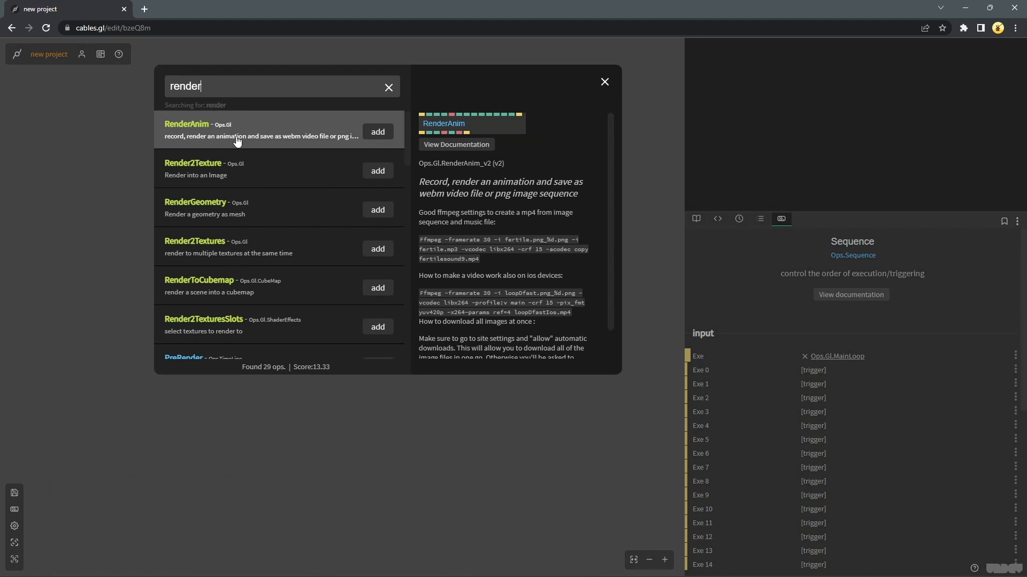
left_click(257, 169)
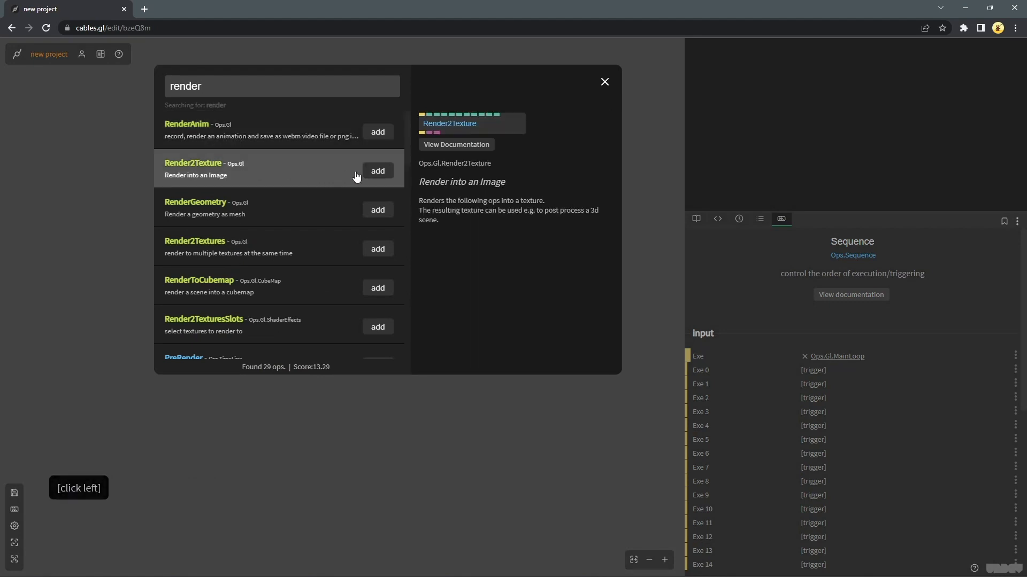
left_click(378, 171)
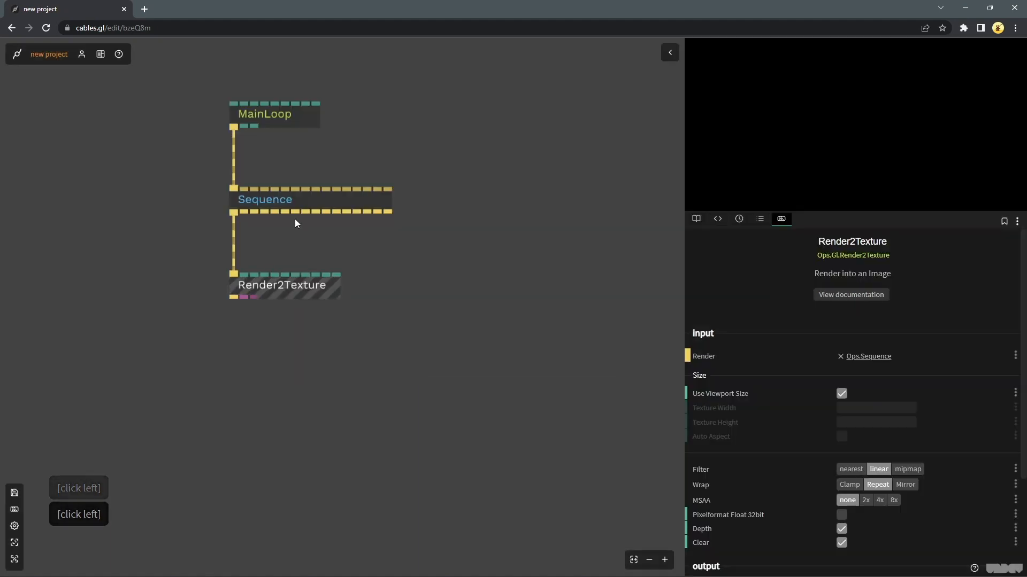
Add an ImageCompose op beside Render2Texture, triggered from a middle output of Sequence
left_click_drag(294, 214, 373, 276)
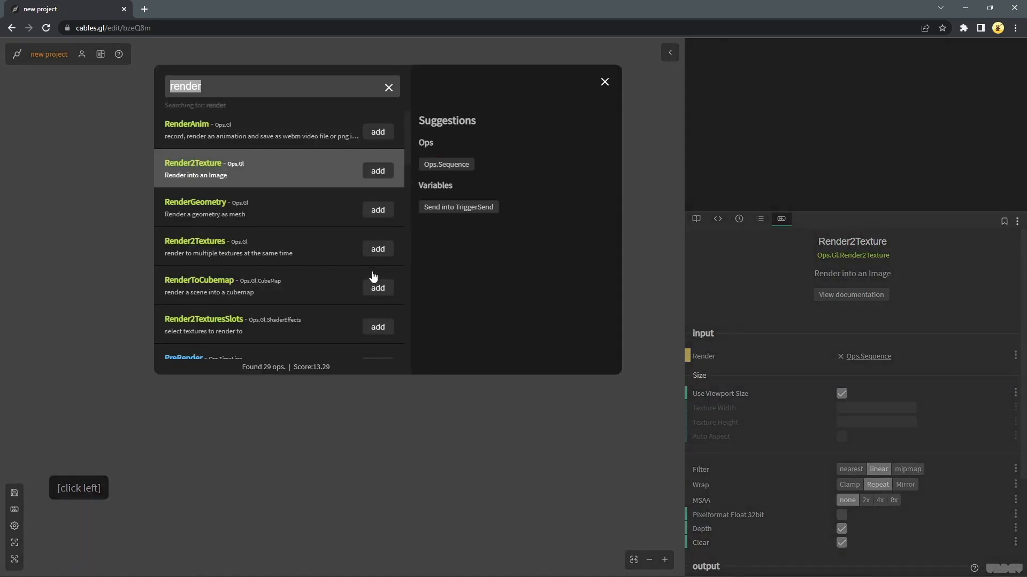
type("ima")
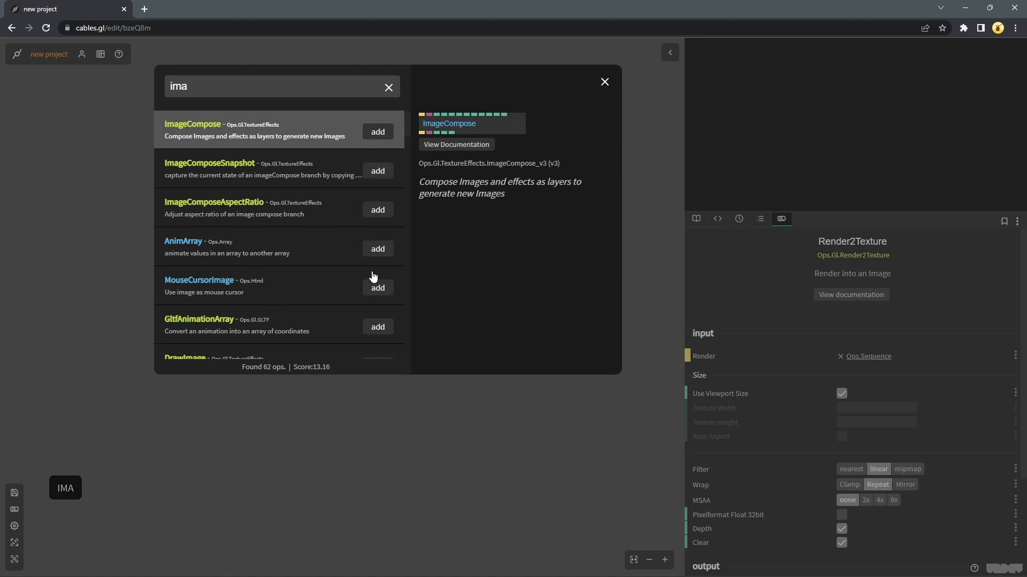
left_click(378, 132)
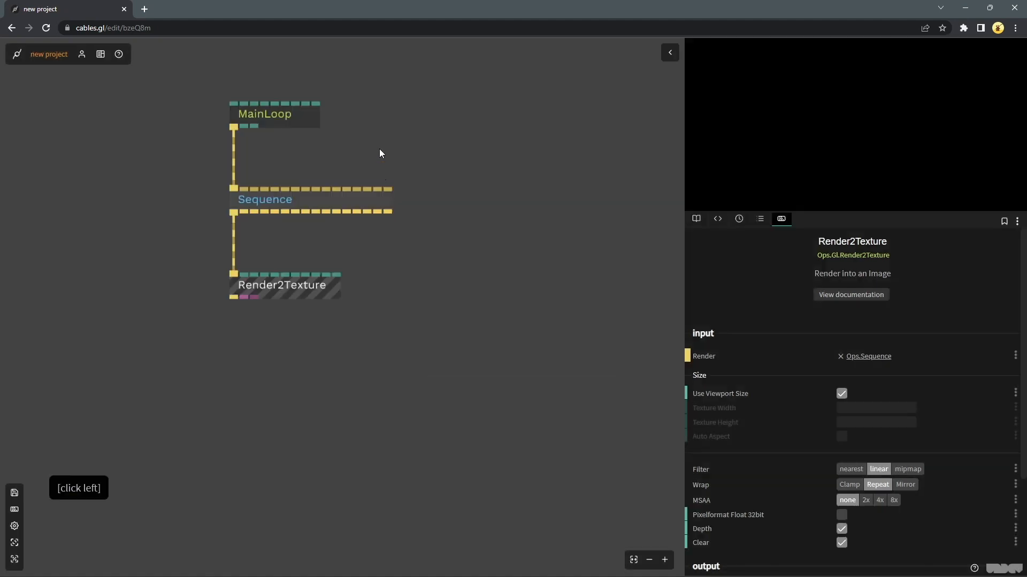
Add a DrawImage op below ImageCompose, connected to its trigger output
left_click(376, 298)
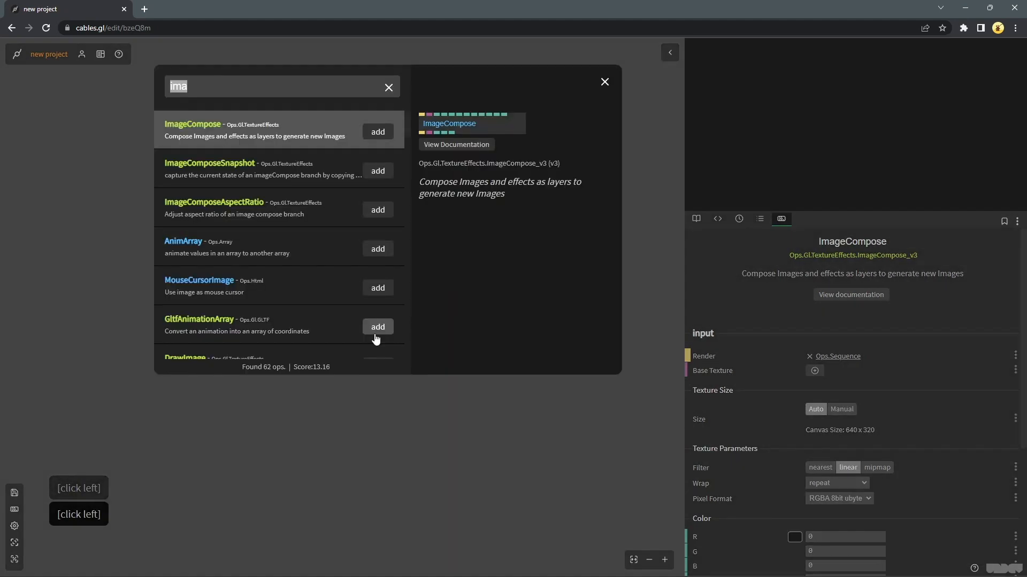
scroll(299, 234, "down", 2)
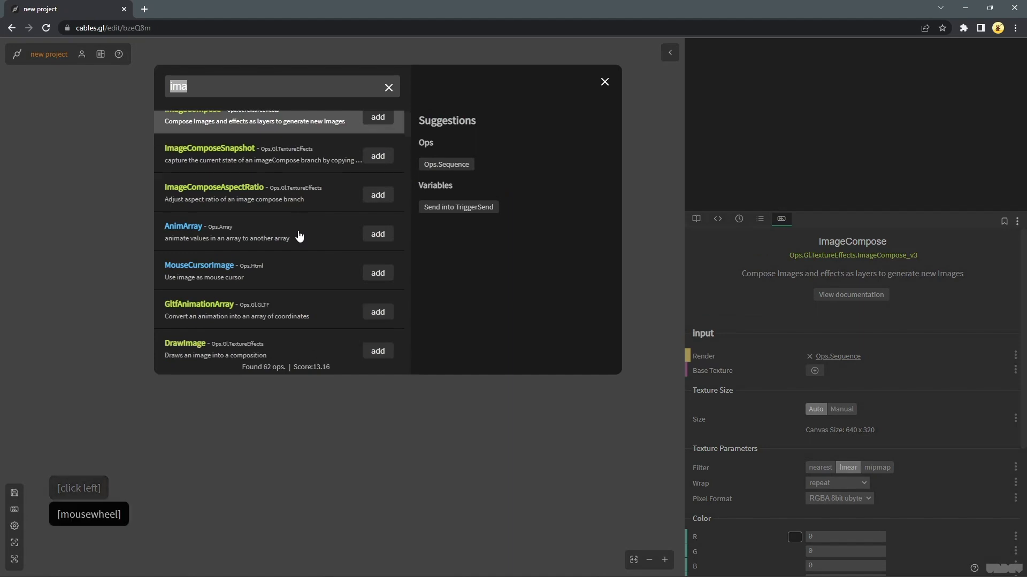
left_click(374, 313)
left_click(373, 314)
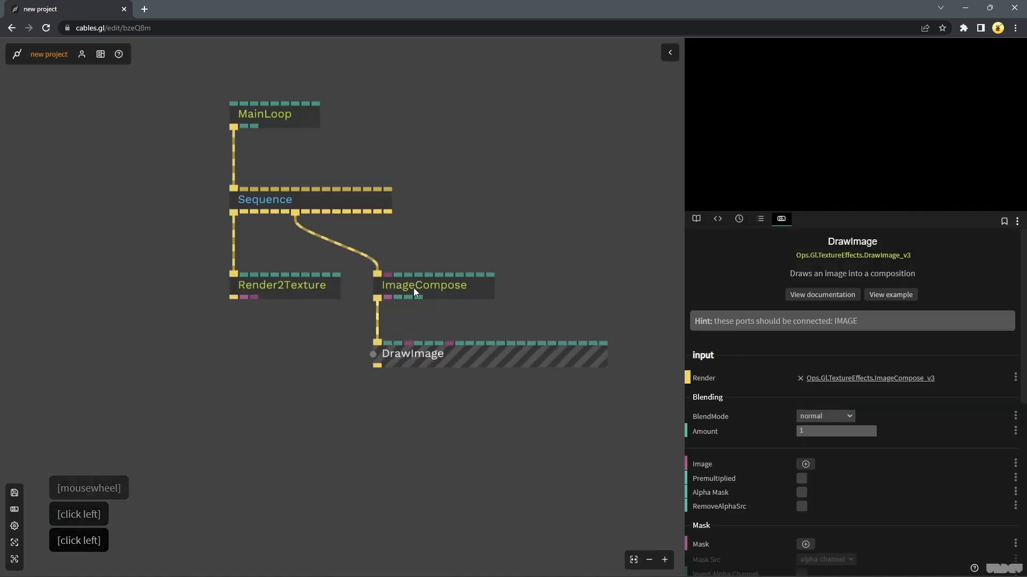
Add a FullscreenRectangle op beside ImageCompose, triggered from the last output of Sequence
left_click_drag(390, 211, 581, 281)
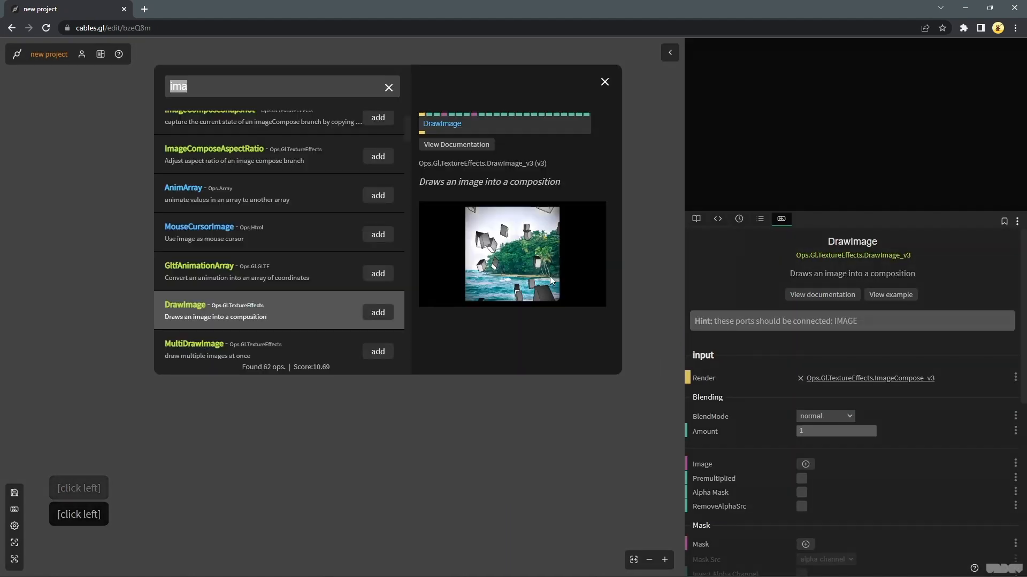
type("fullscre")
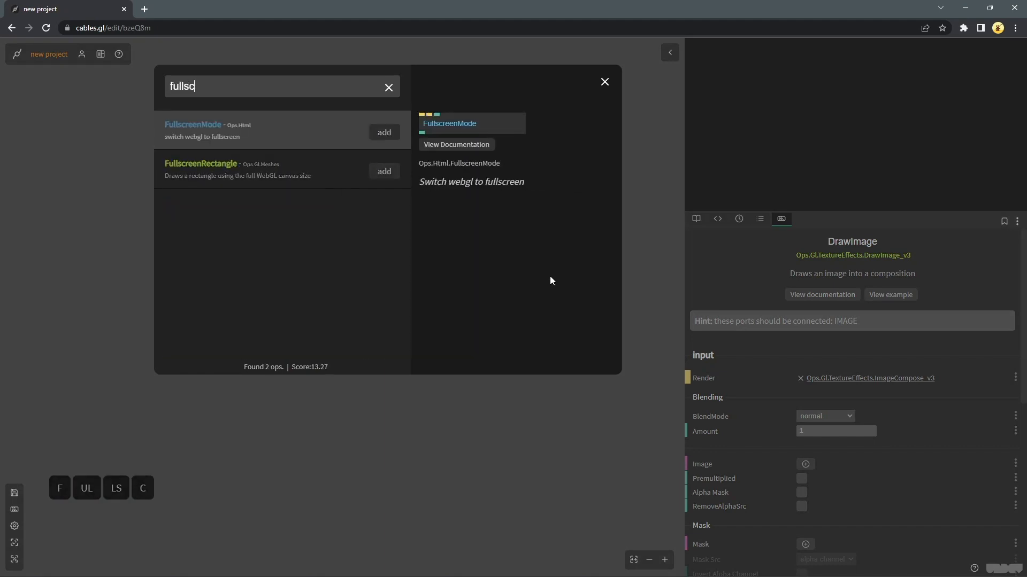
left_click(383, 172)
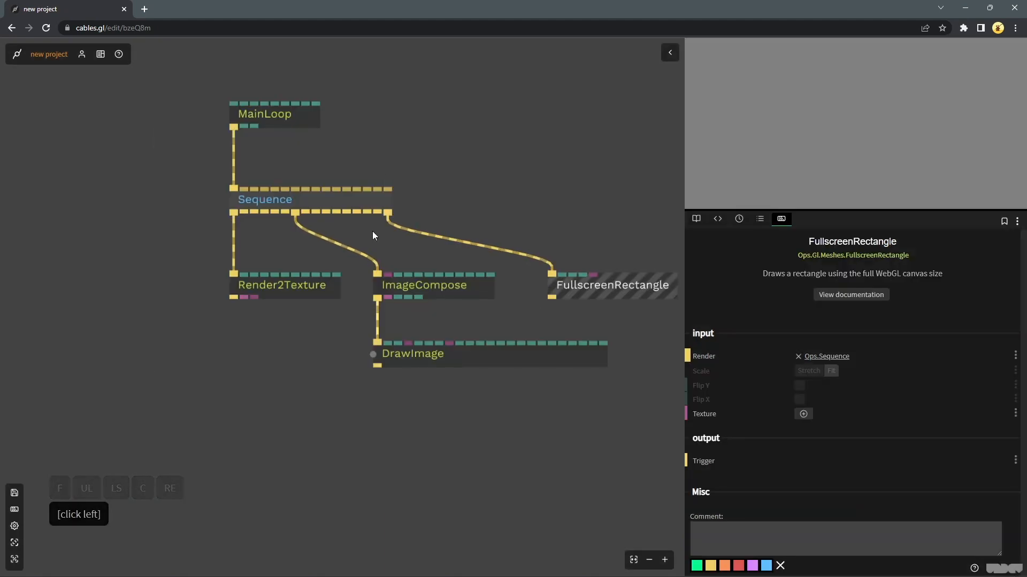
Connect Render2Texture's texture output to DrawImage's Image input and ImageCompose's Texture_out to FullscreenRectangle's Texture input
left_click_drag(245, 297, 408, 344)
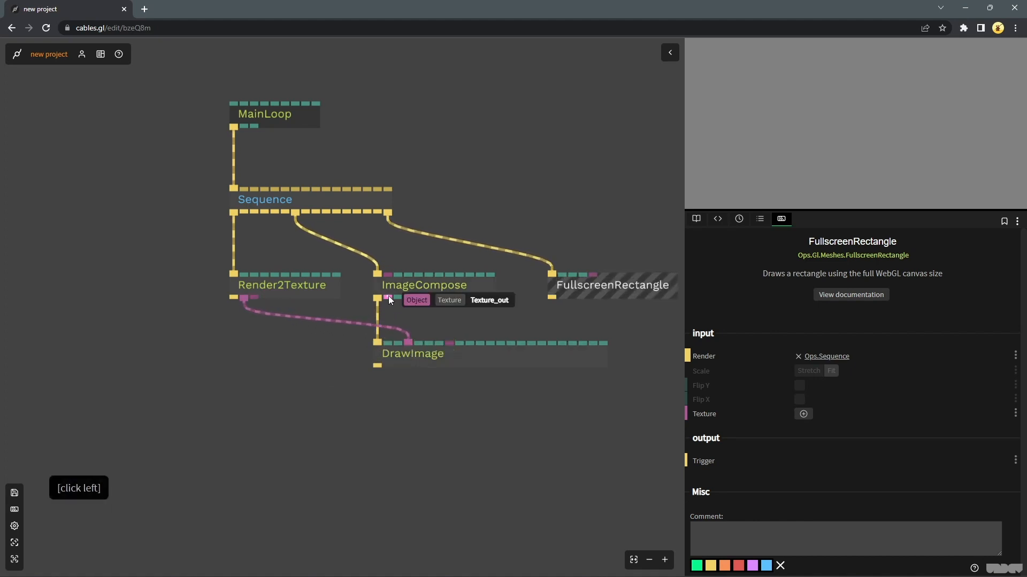
left_click_drag(389, 296, 573, 288)
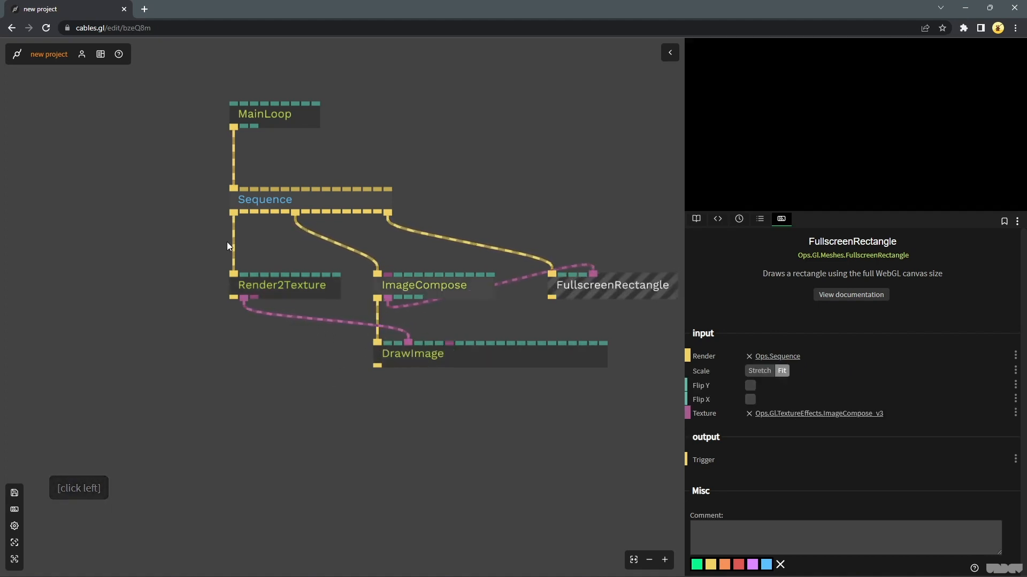
Add a second Sequence op well below Render2Texture, connected to Render2Texture's trigger output
scroll(258, 351, "down", 1)
scroll(259, 351, "down", 2)
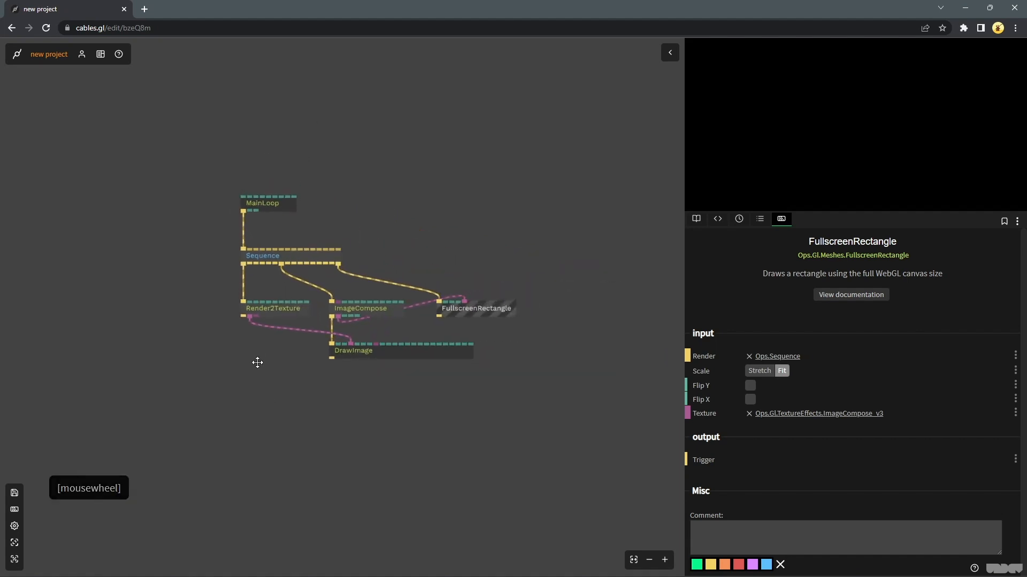
left_click_drag(257, 362, 239, 287)
left_click(427, 203)
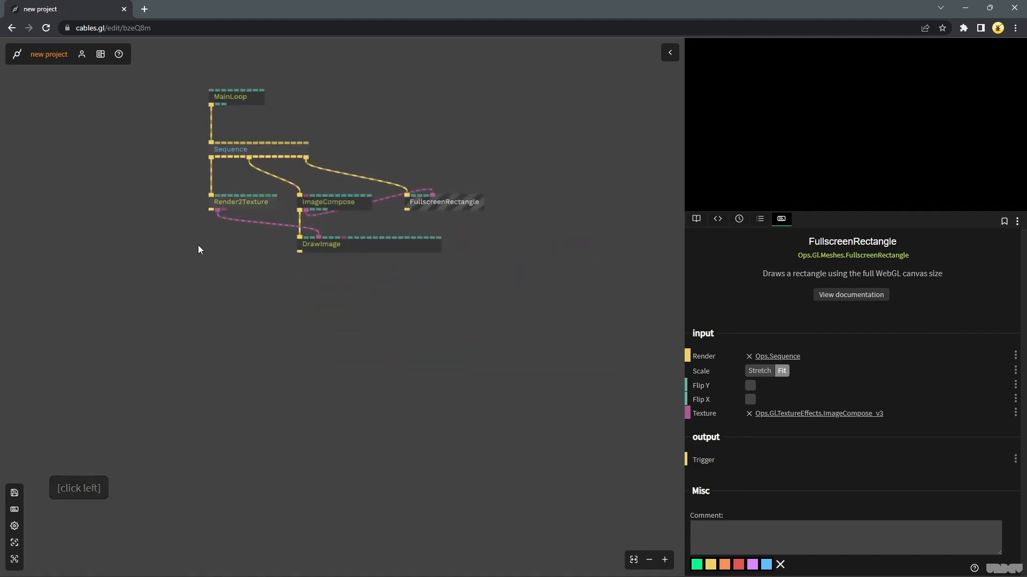
left_click_drag(210, 209, 212, 400)
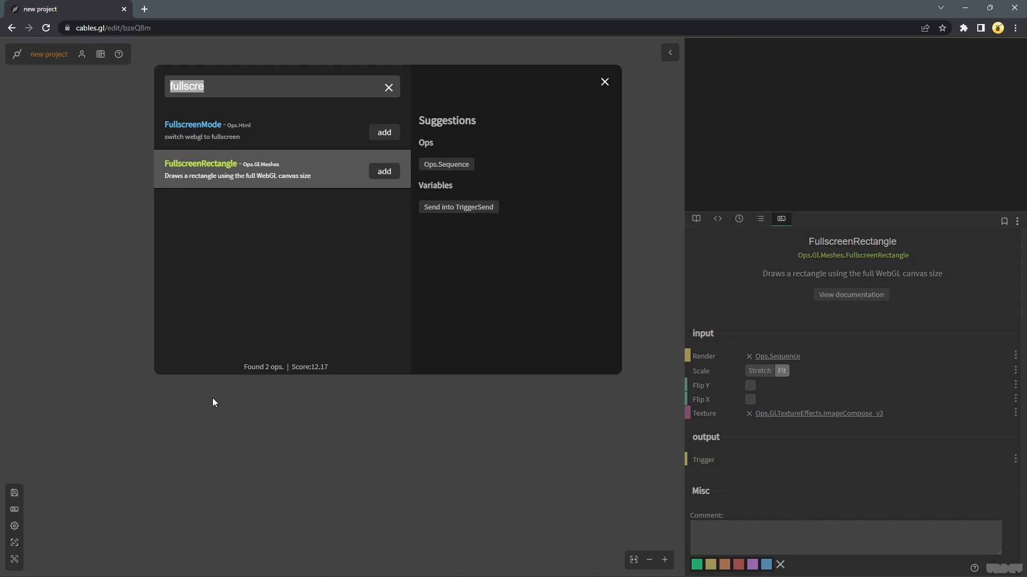
type("seq")
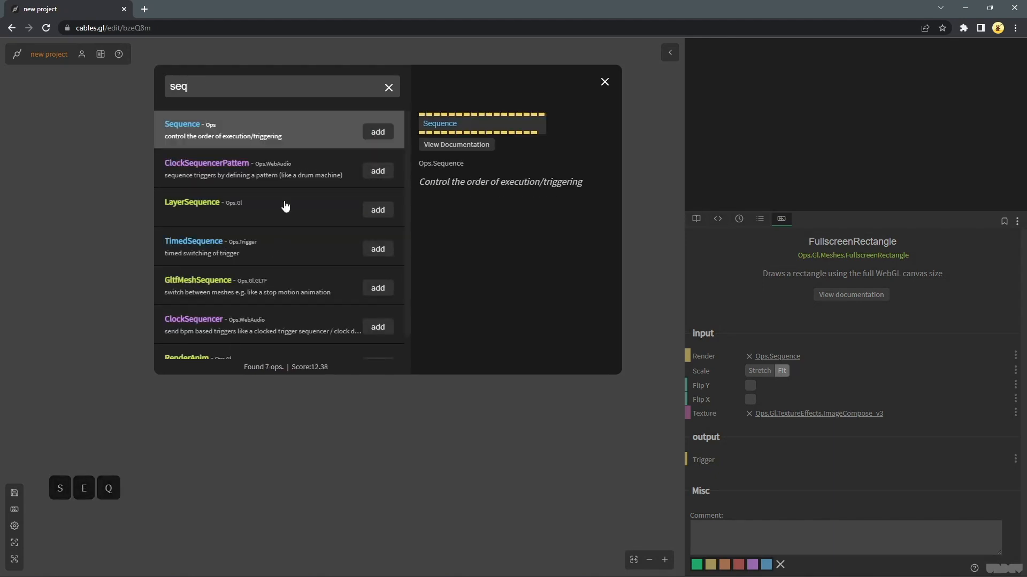
left_click(376, 131)
Add a Cube op below the second Sequence, connected to its first trigger output
scroll(328, 344, "down", 2)
left_click_drag(378, 365, 335, 293)
scroll(259, 307, "up", 2)
left_click_drag(429, 354, 343, 287)
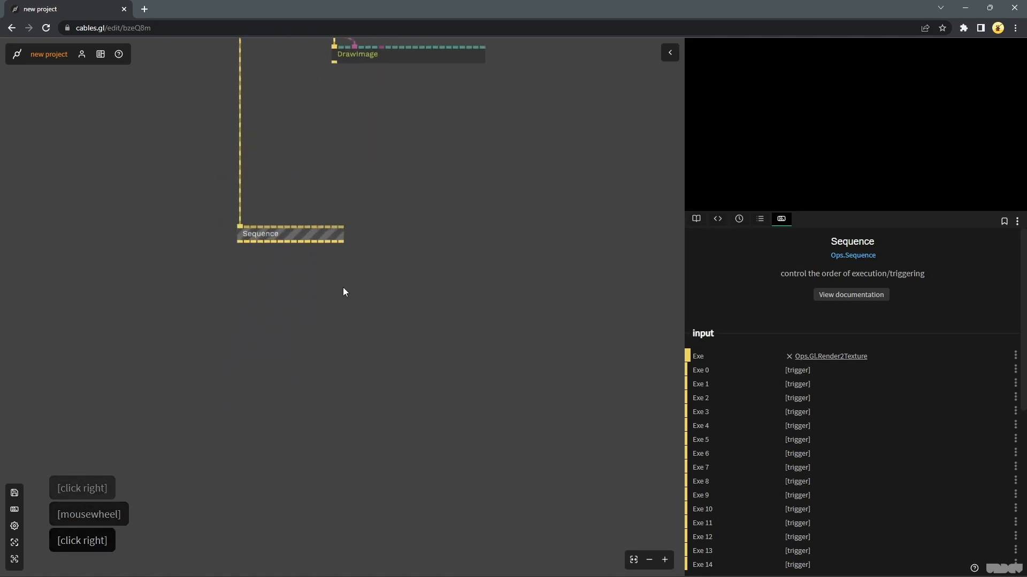
left_click_drag(239, 242, 238, 347)
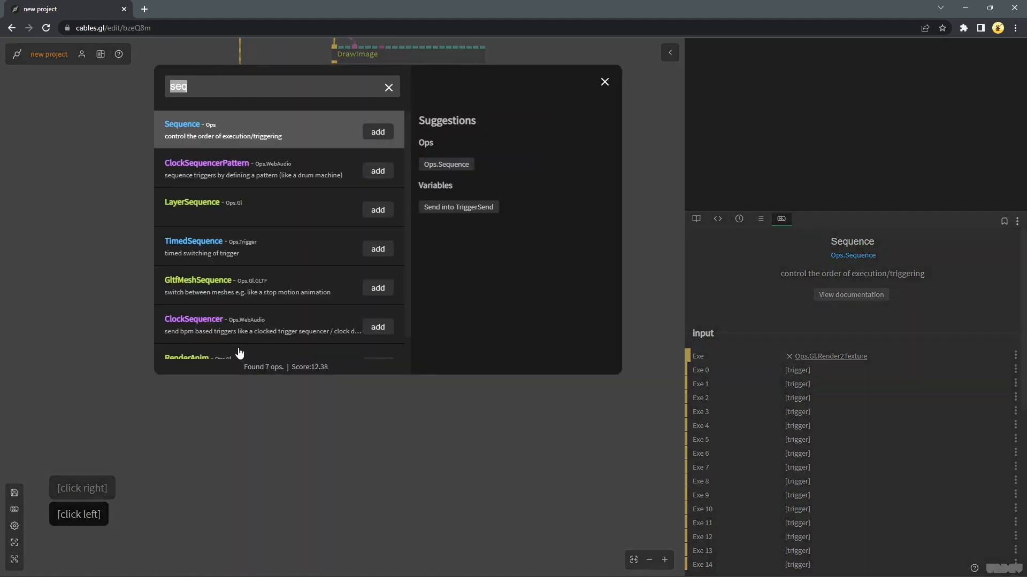
type("cube")
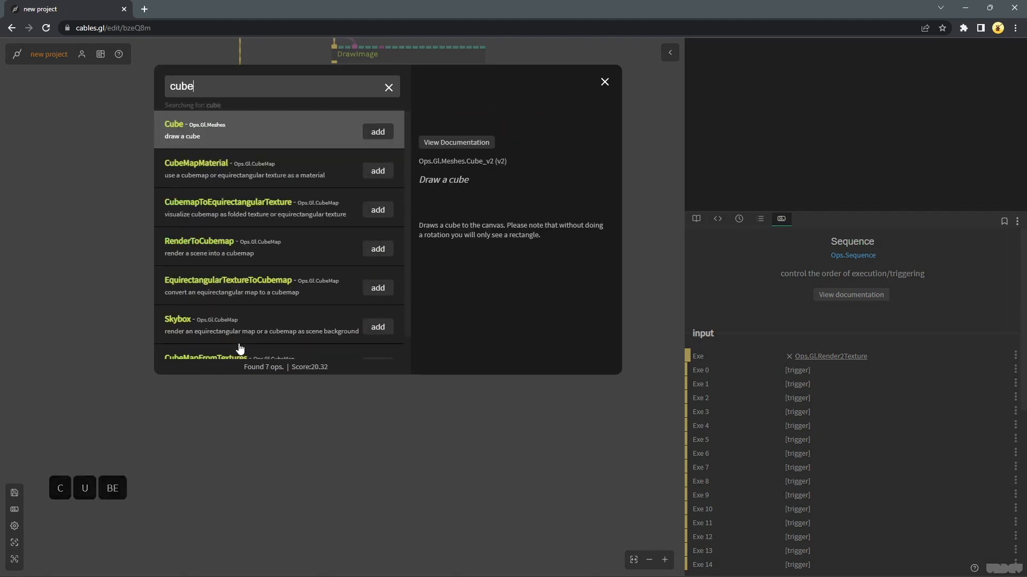
left_click(364, 142)
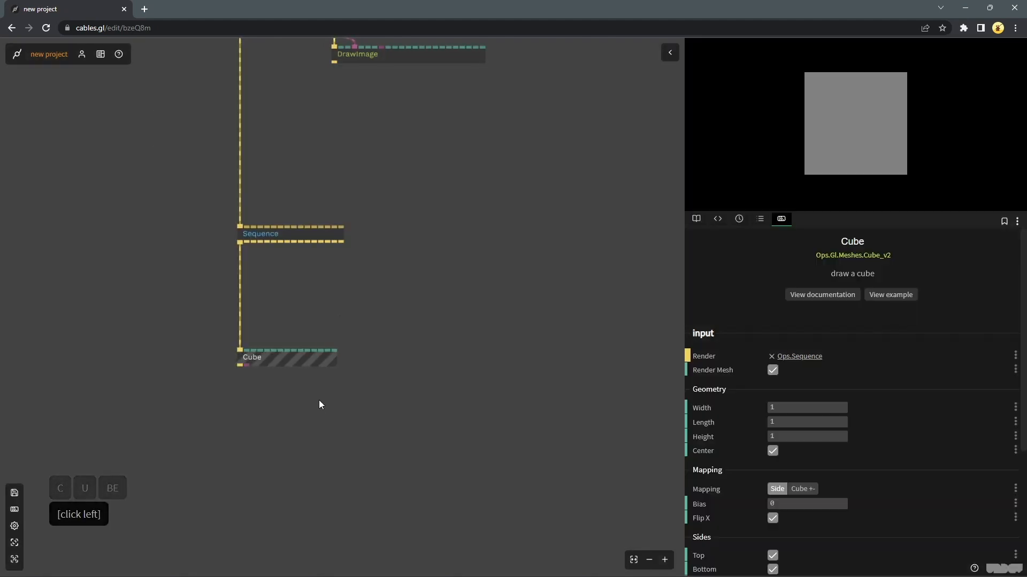
Move the Cube op further down and add a Sphere op level with it, triggered from a middle output of the second Sequence
left_click_drag(314, 367, 311, 434)
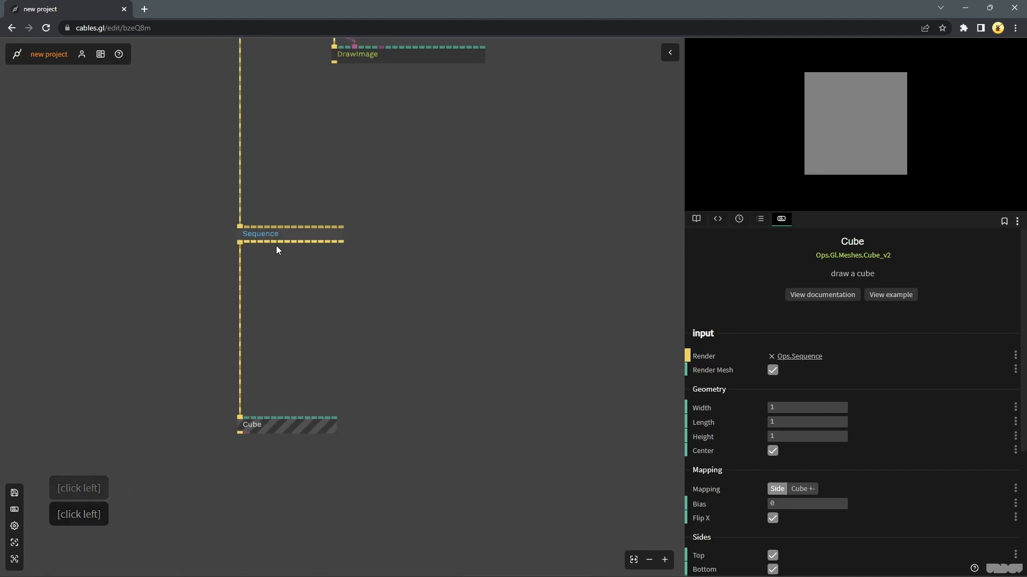
left_click_drag(281, 244, 373, 433)
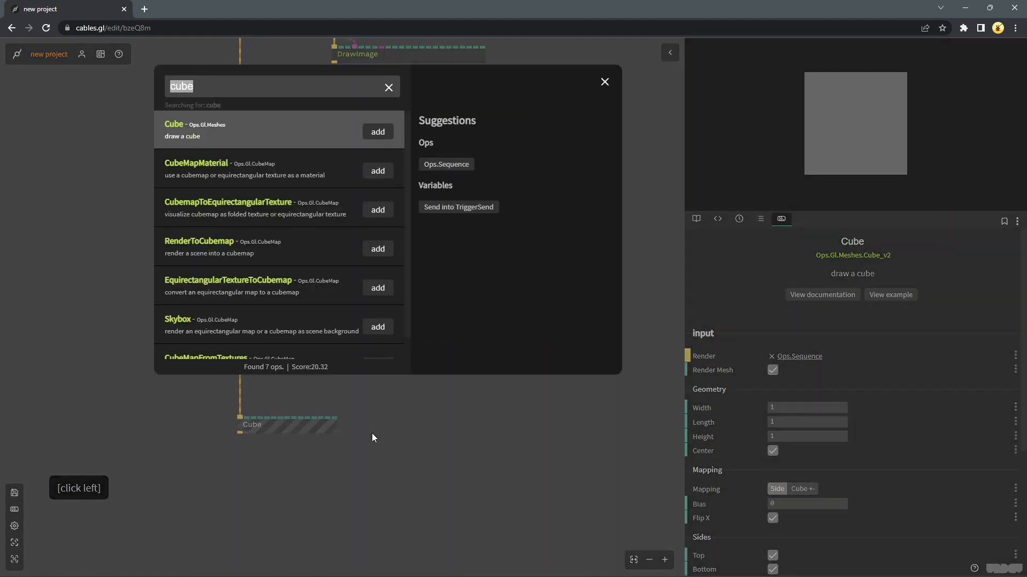
type("sphere")
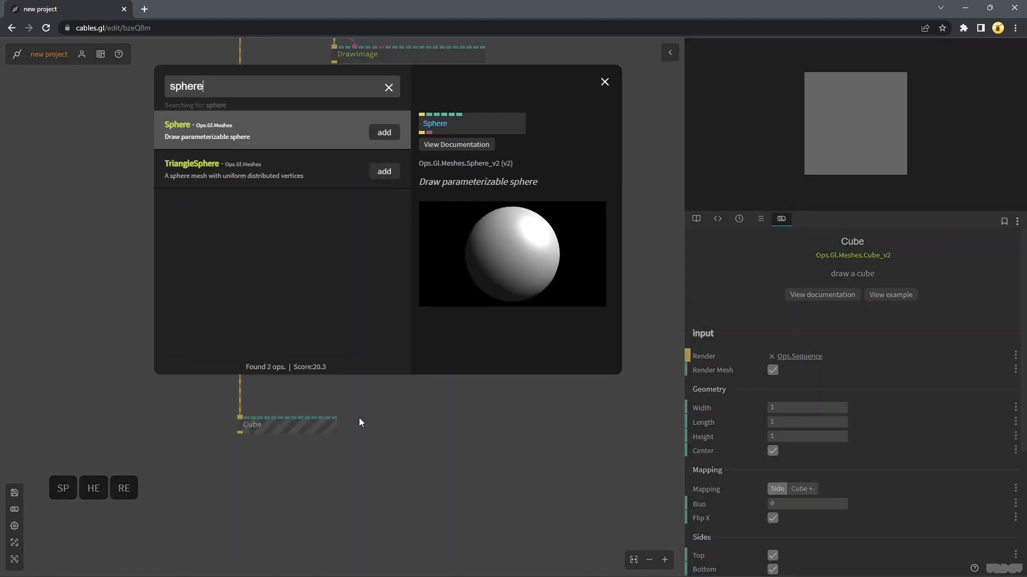
left_click(383, 133)
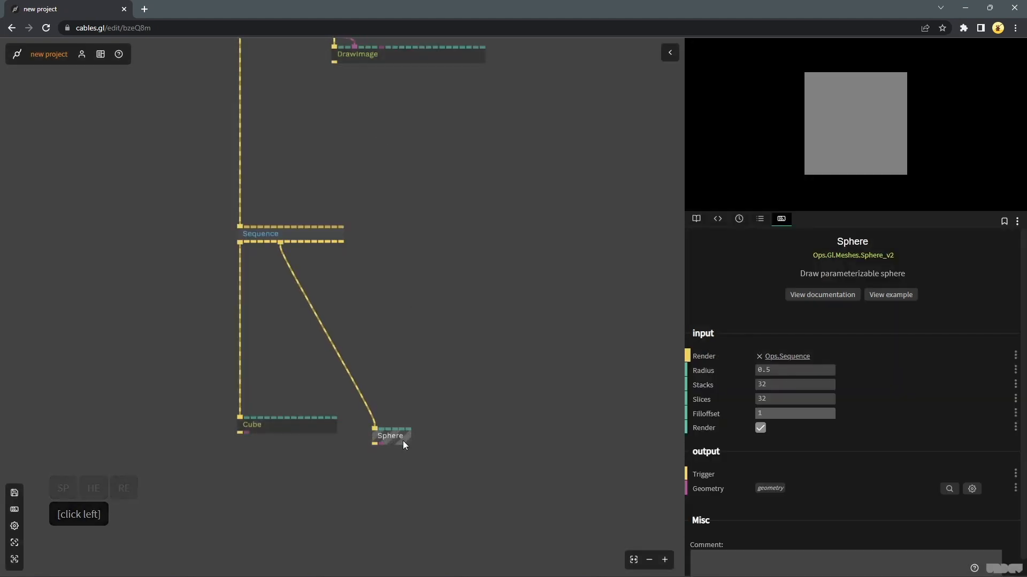
left_click(401, 425)
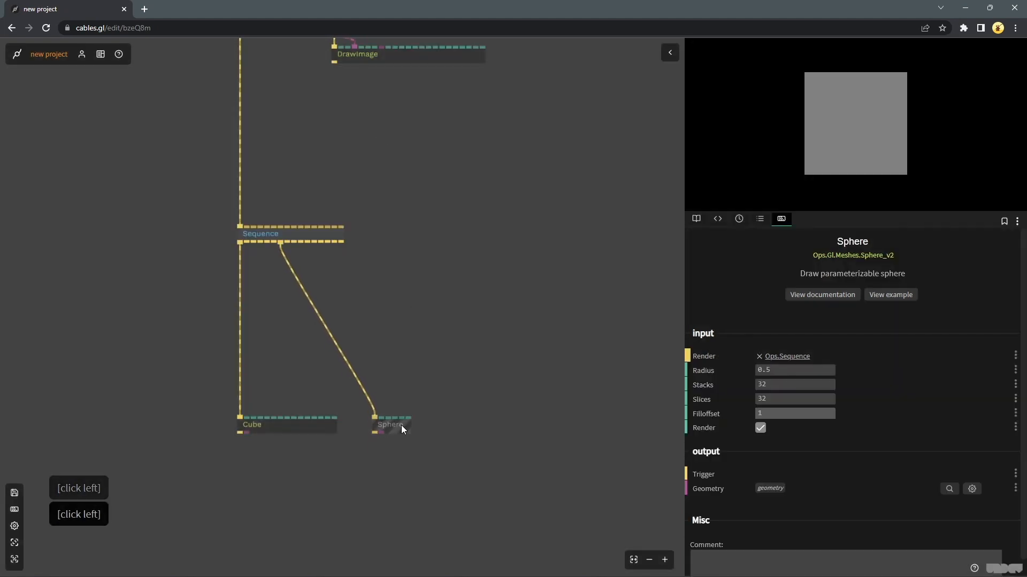
Expose the overlapping sphere by unlinking and relinking the Cube, and by shrinking the Cube's width and restoring it to 1
right_click(239, 338)
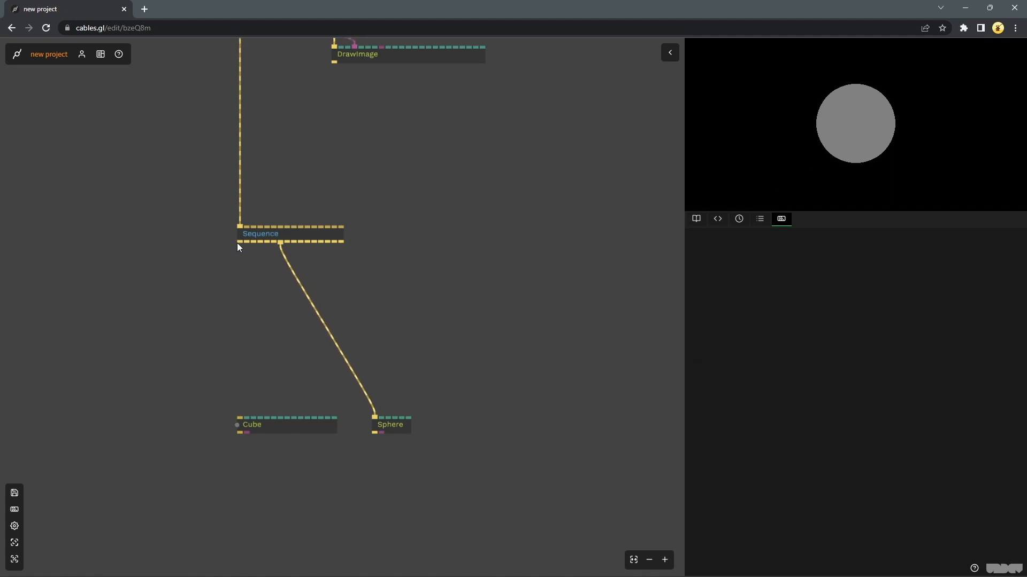
left_click_drag(239, 242, 268, 425)
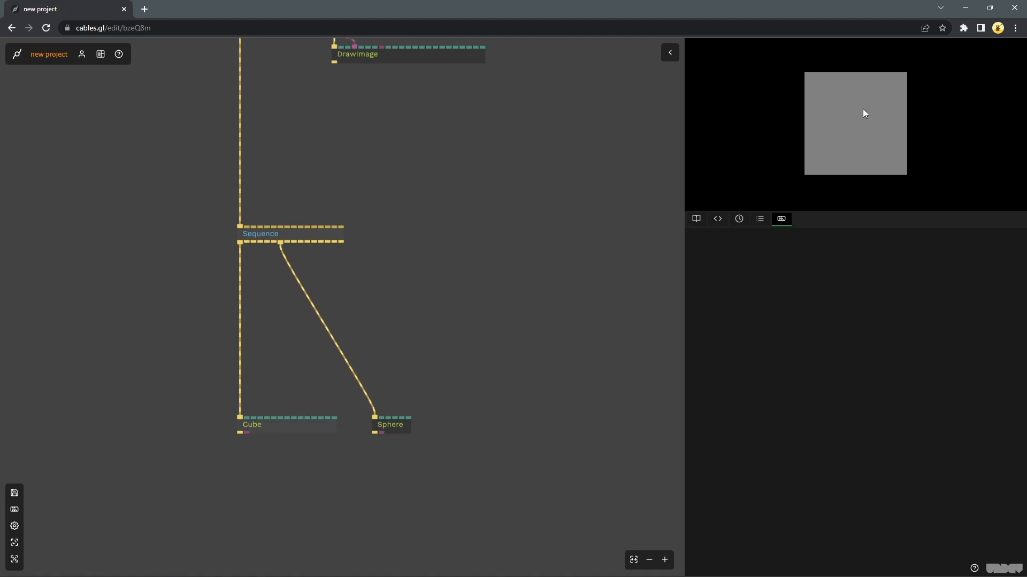
left_click(270, 425)
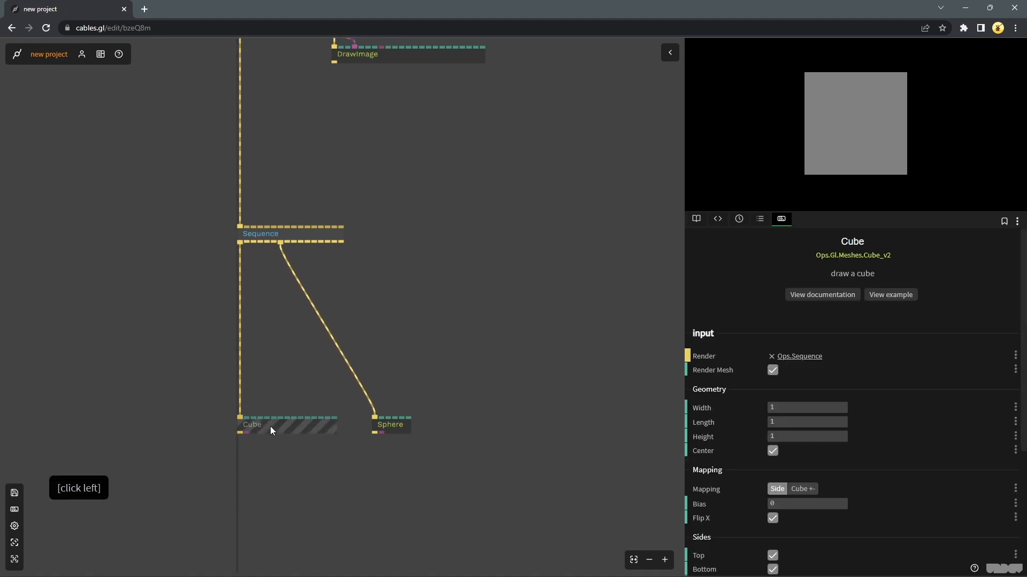
left_click_drag(818, 404, 818, 404)
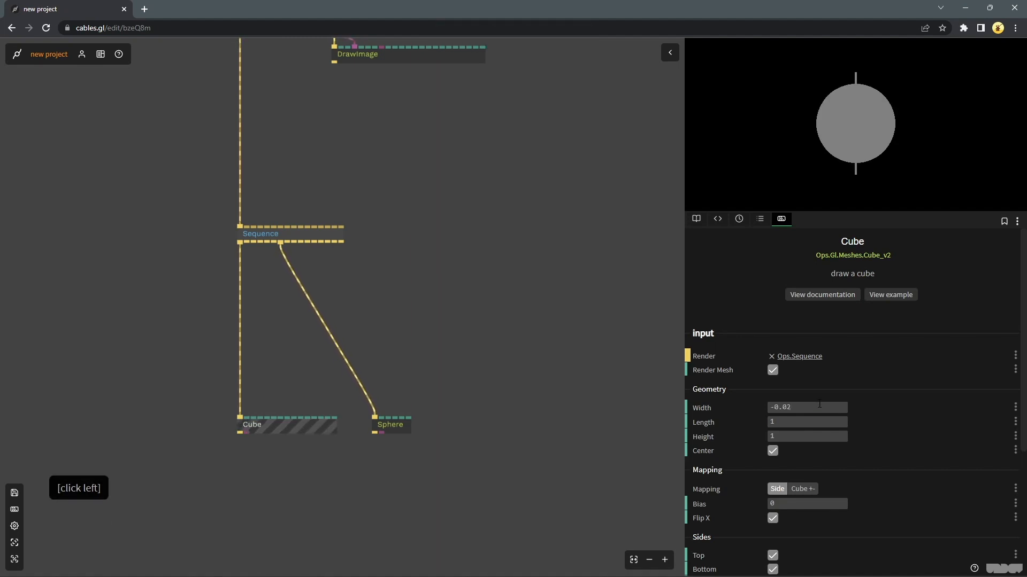
left_click(837, 404)
type("q")
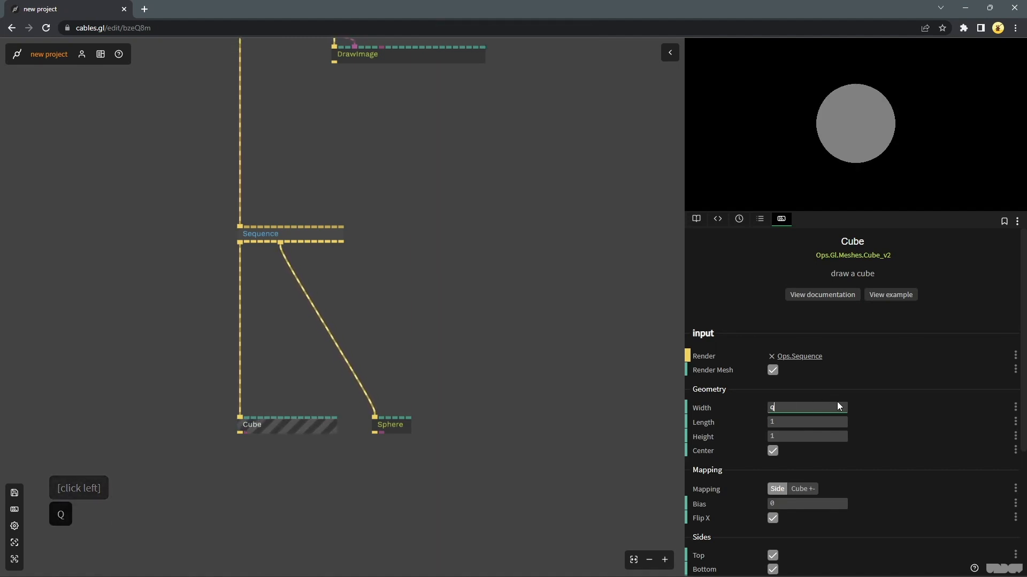
key("BackSpace")
type("1")
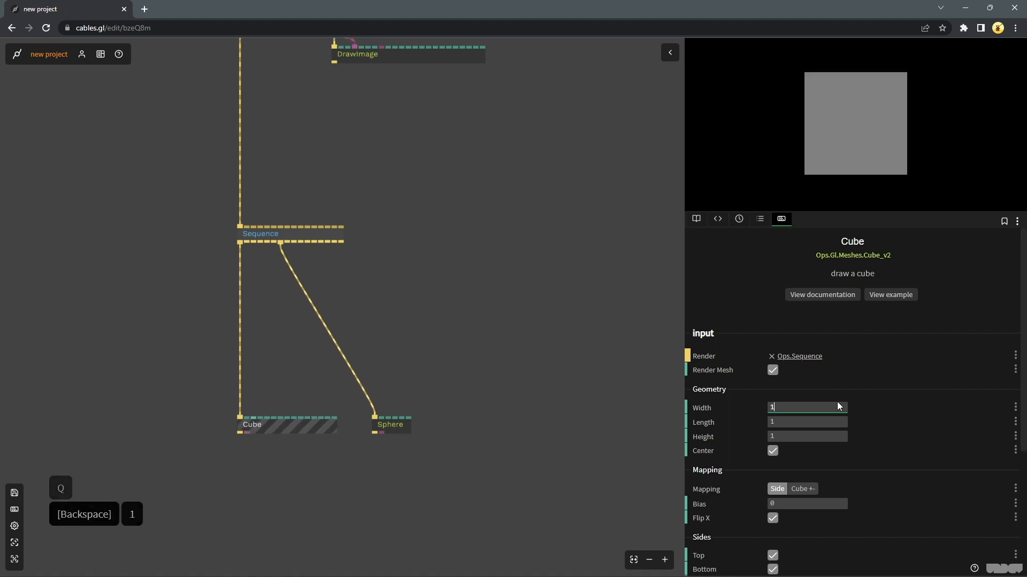
Move the second Sequence op further down, closer to the Cube and Sphere ops
left_click(463, 384)
scroll(464, 376, "down", 4)
left_click_drag(494, 293, 489, 346)
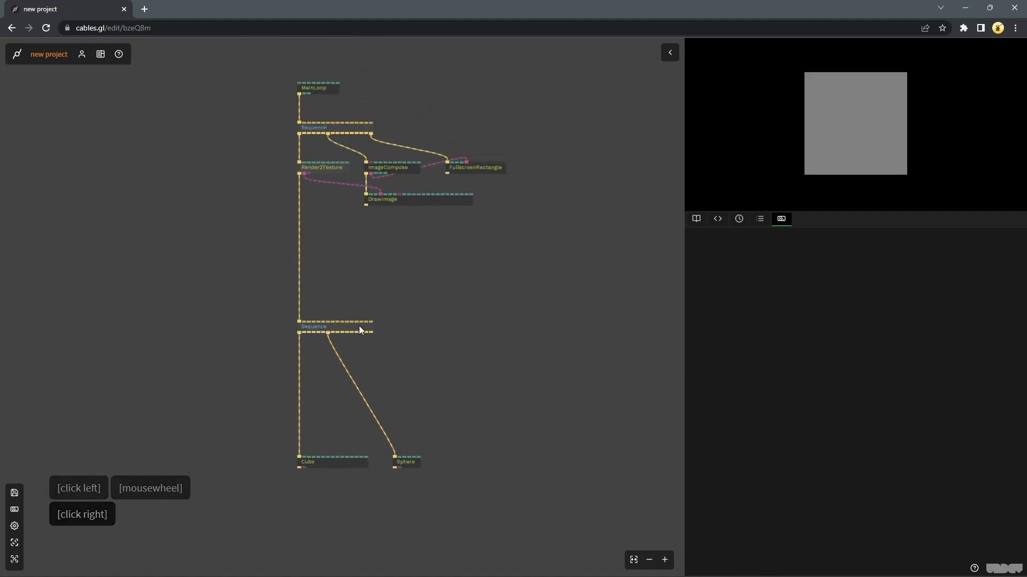
left_click_drag(359, 327, 358, 377)
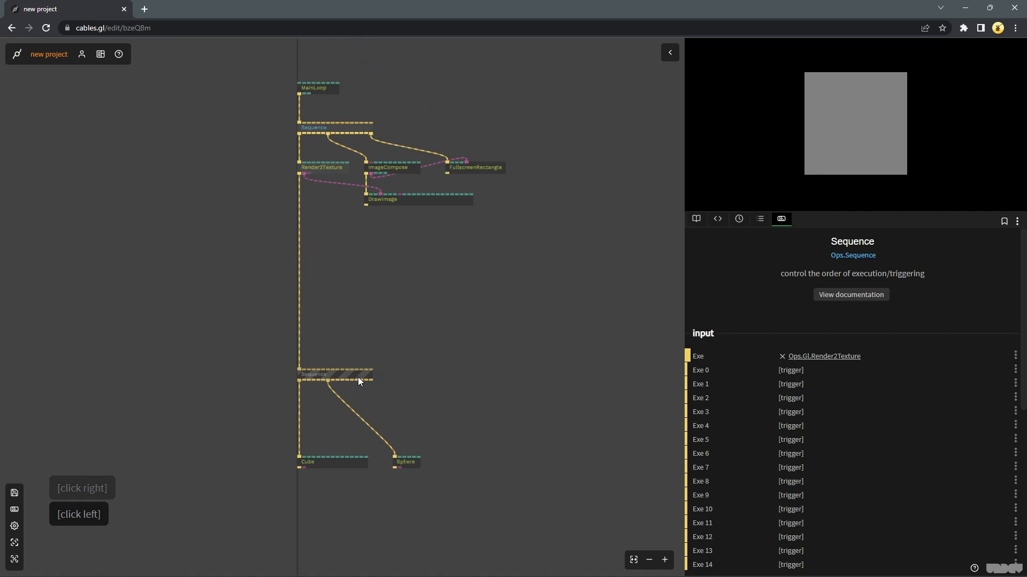
left_click(456, 291)
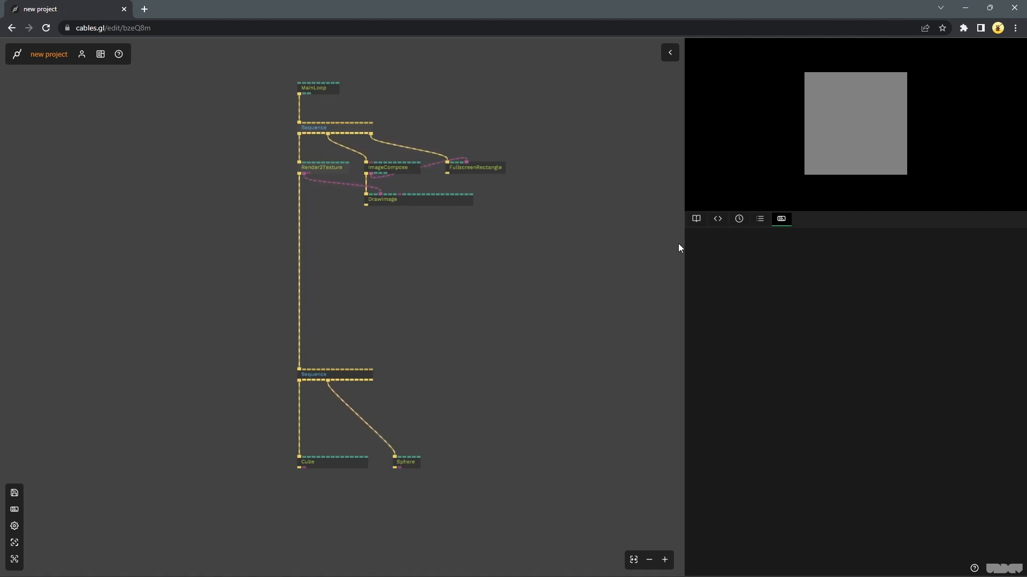
Insert a Transform op between Render2Texture and the second Sequence, and set its PosX to 0.08
left_click(300, 349)
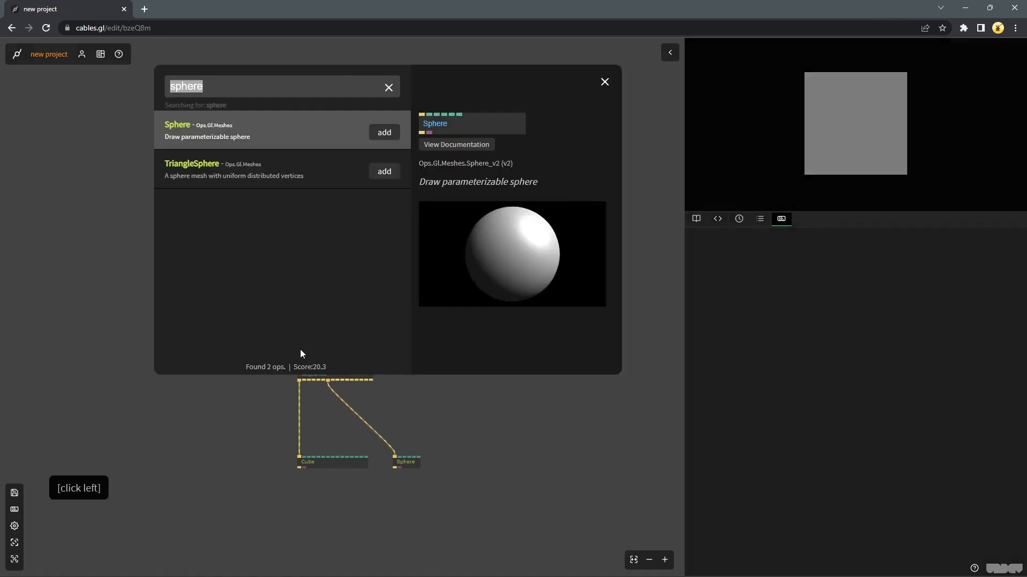
type("transform")
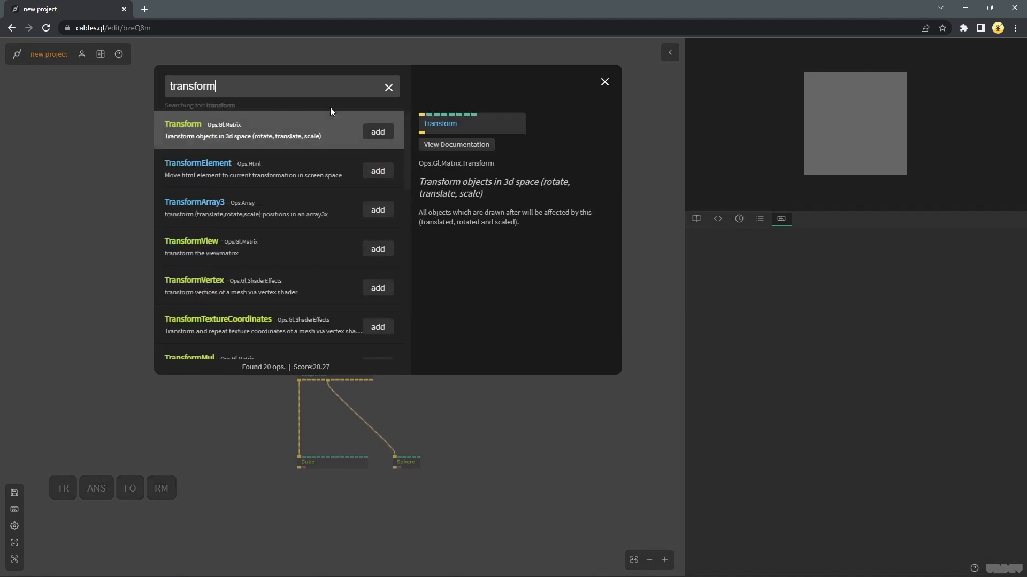
left_click(378, 132)
left_click_drag(325, 360, 325, 353)
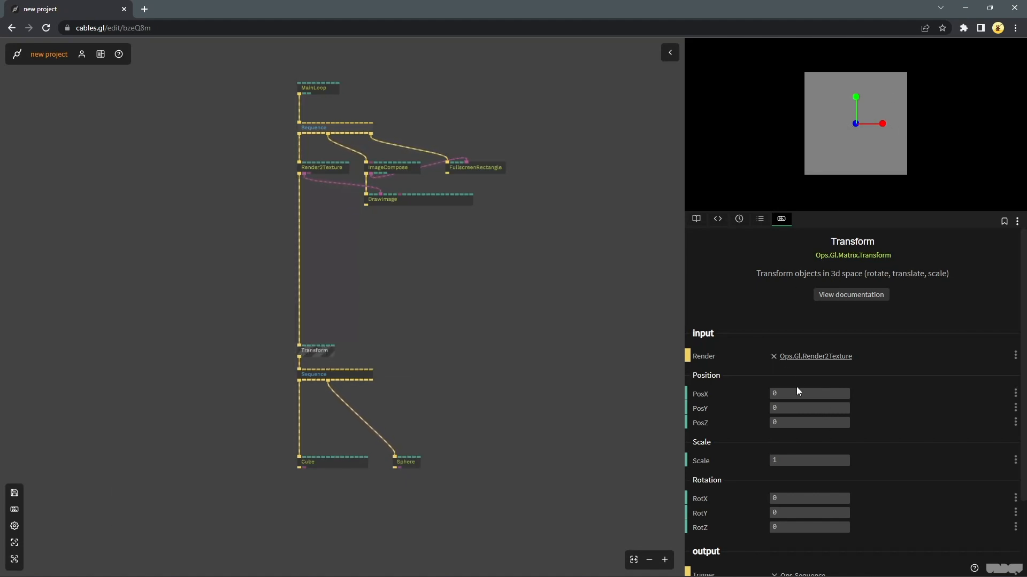
mouse_move(797, 394)
left_mouse_down()
mouse_move(855, 394)
mouse_move(709, 393)
mouse_move(829, 393)
mouse_move(788, 393)
mouse_move(802, 393)
left_mouse_up()
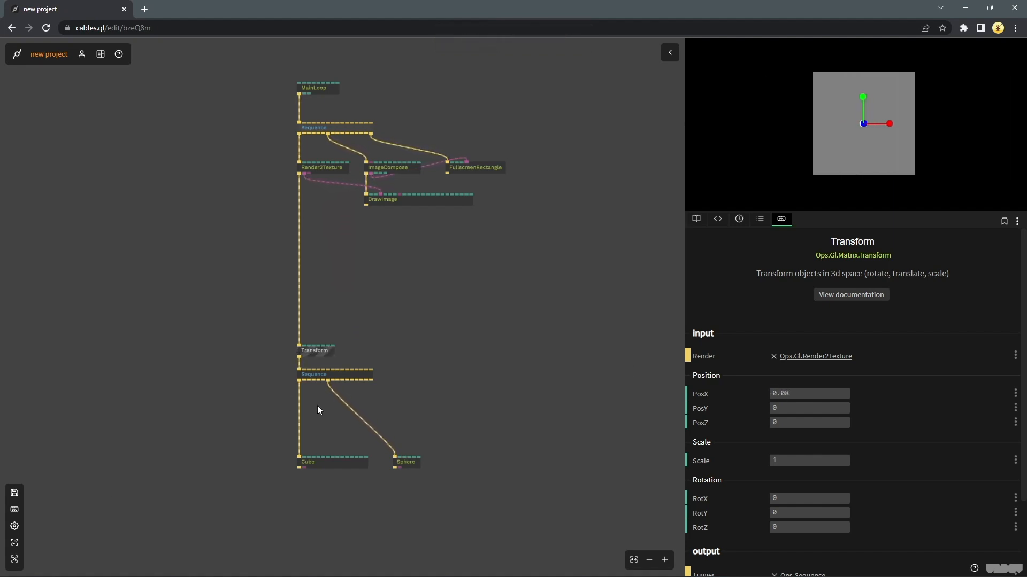
left_click(307, 441)
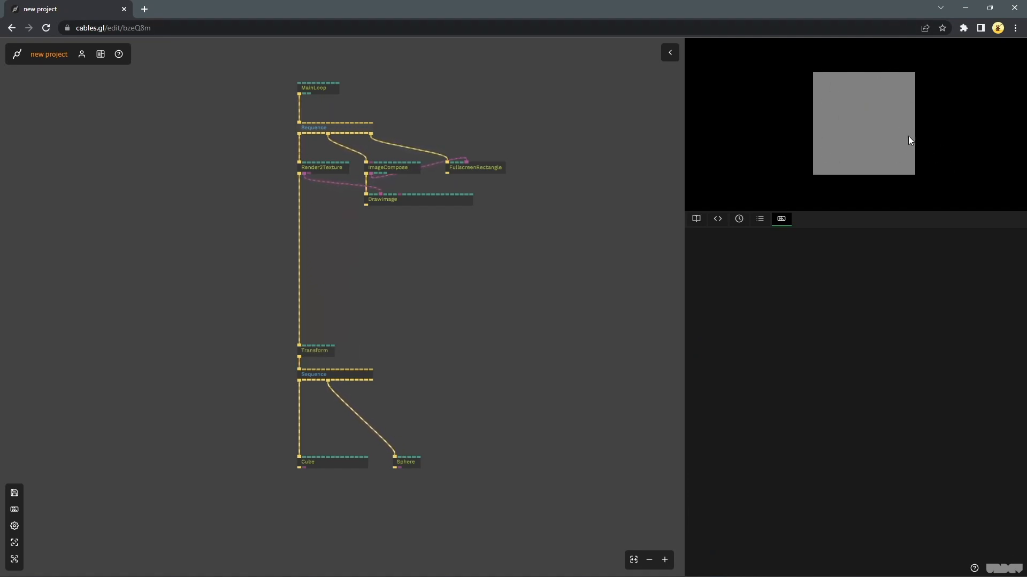
Add an AreaDiscardPixel op and place it on the link between the second Sequence and the Cube
left_click(297, 431)
left_click(299, 430)
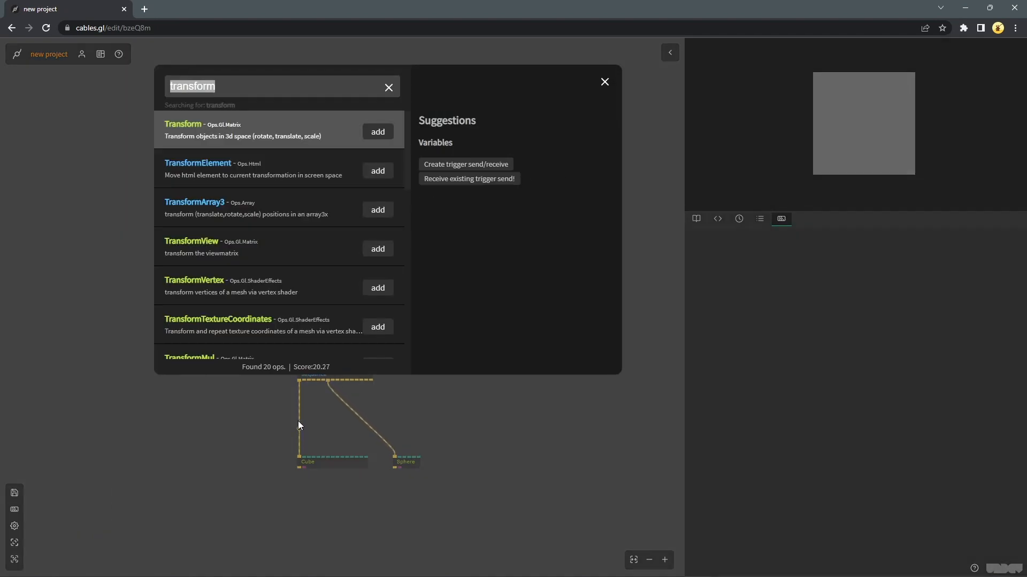
type("area")
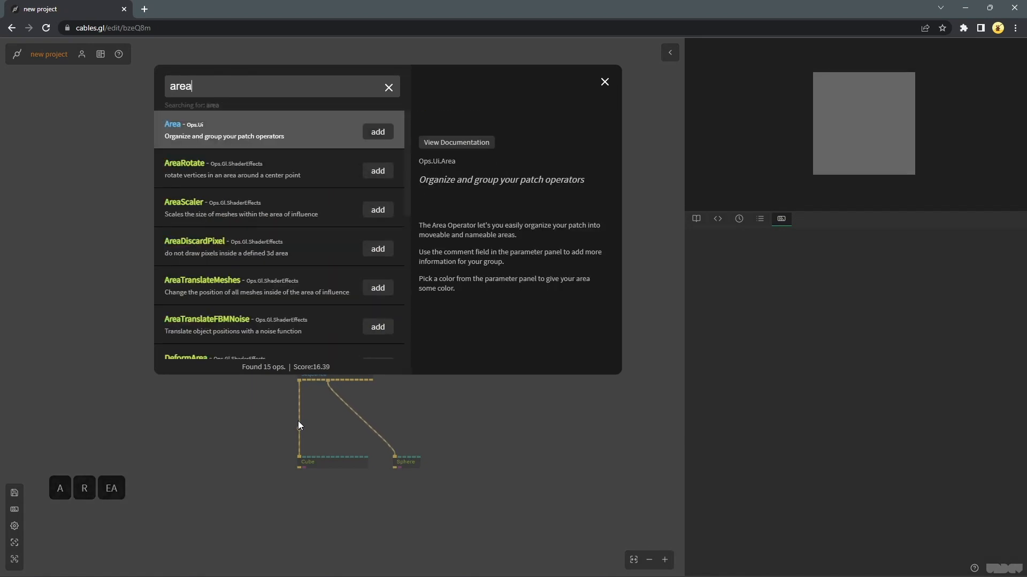
type("disca")
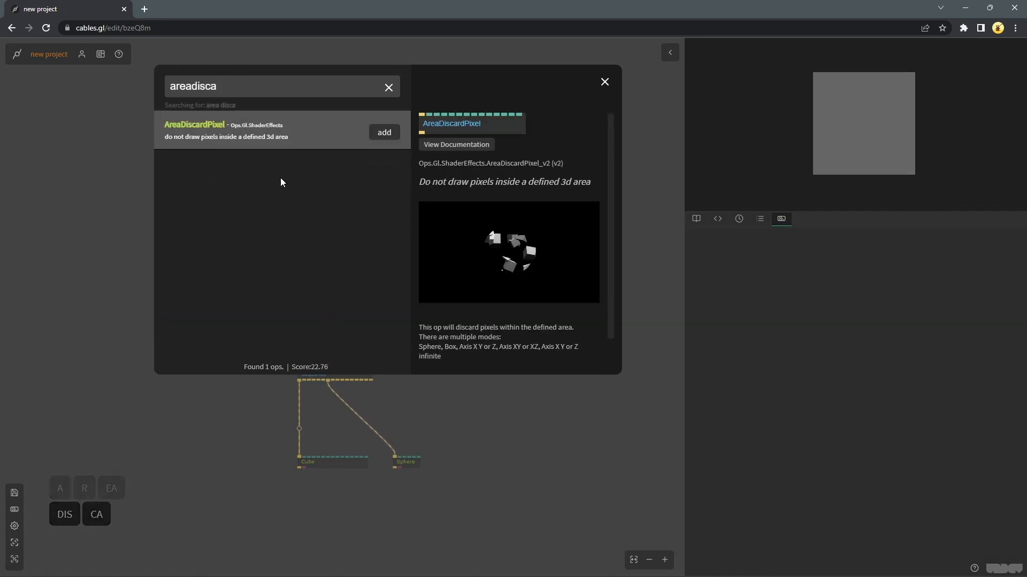
left_click(384, 132)
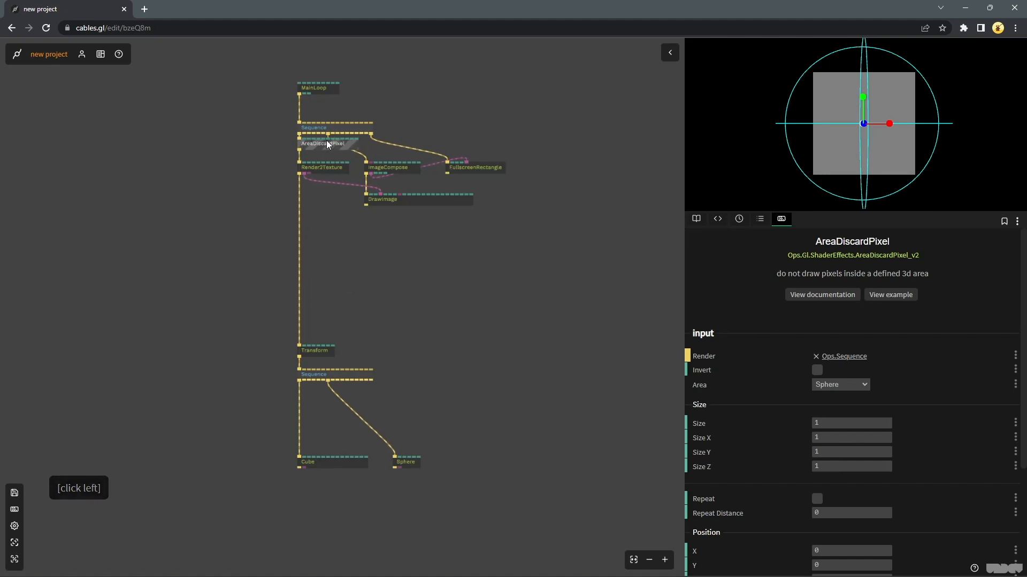
left_click_drag(327, 144, 332, 470)
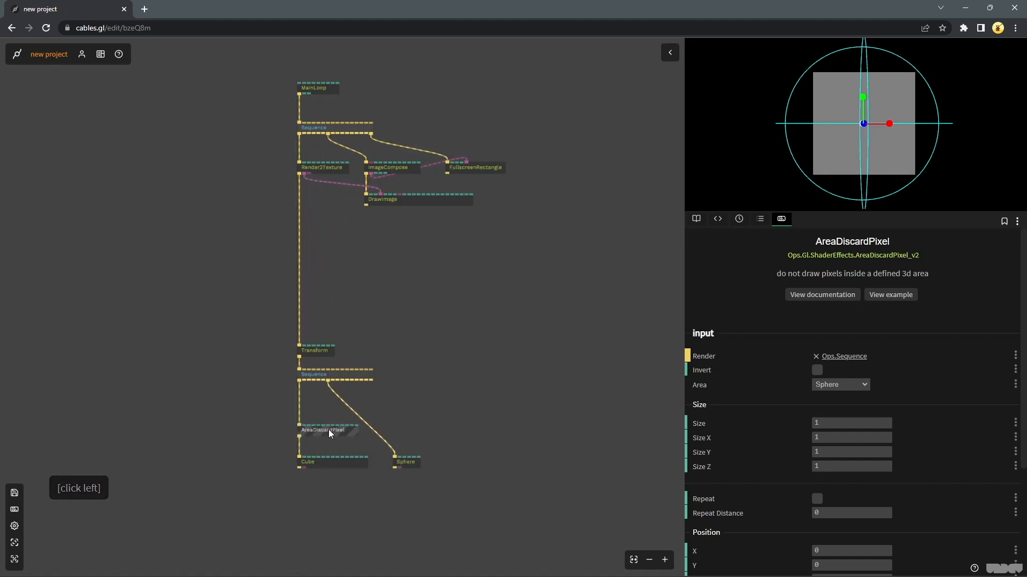
Set the Cube's AreaDiscardPixel to the Axis X Infinite area with a Size of -0.01
left_click(853, 383)
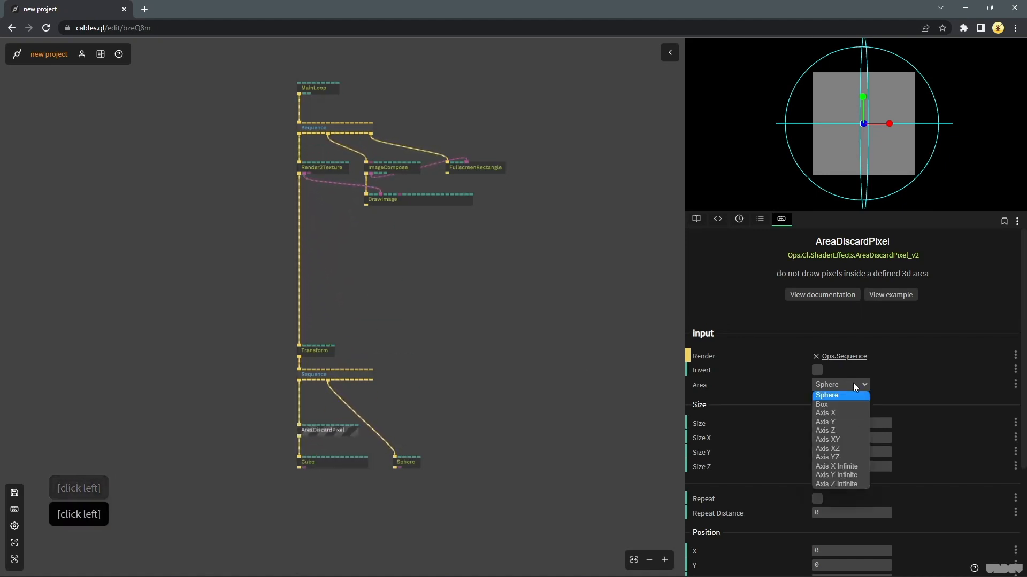
left_click(839, 467)
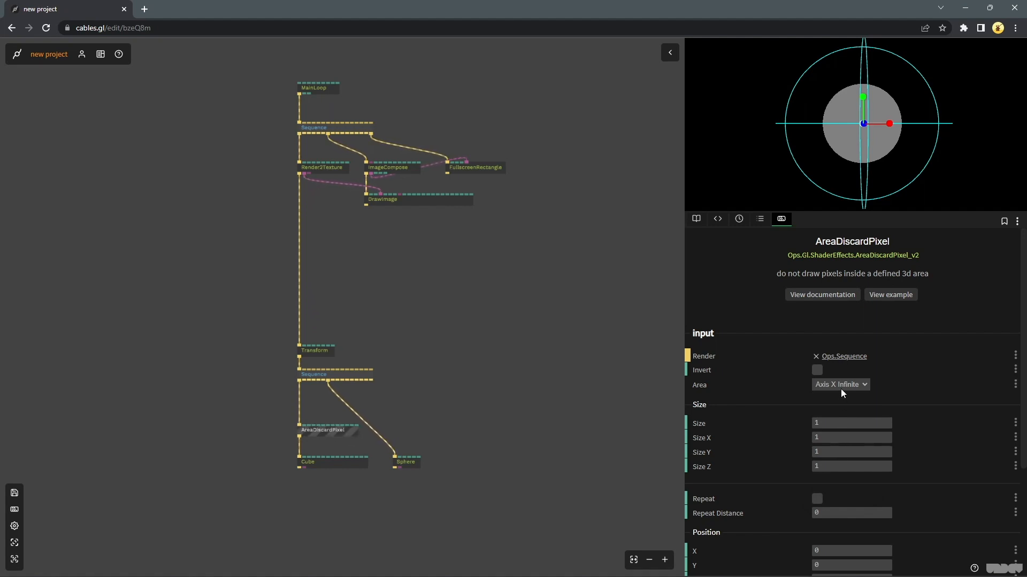
left_click(823, 423)
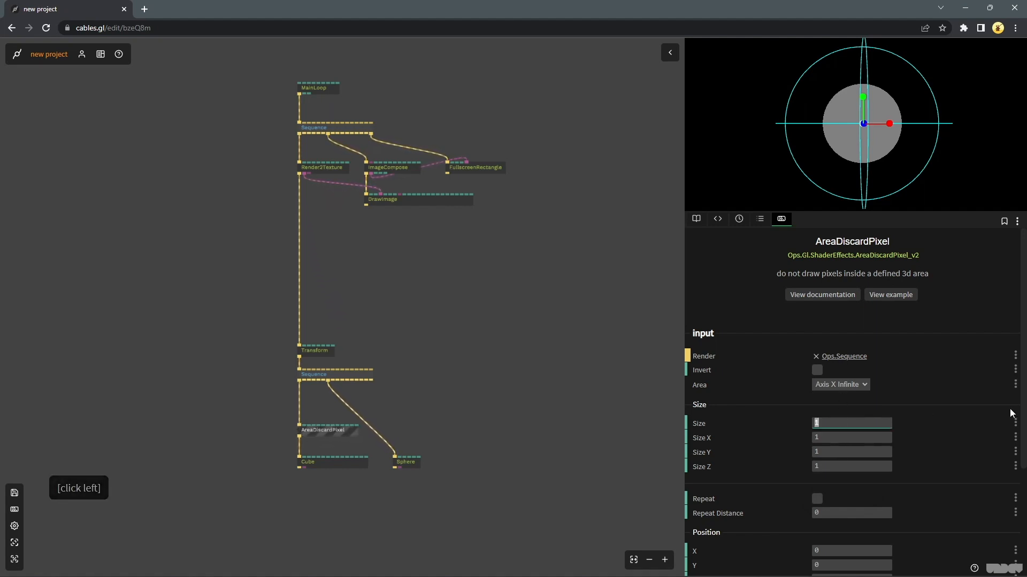
type("0")
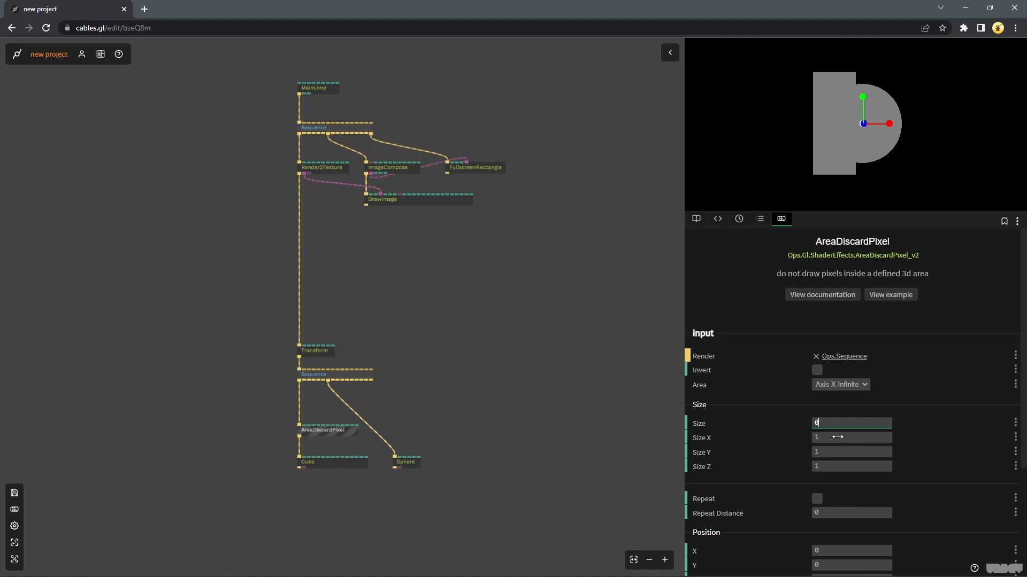
key("shift+Down")
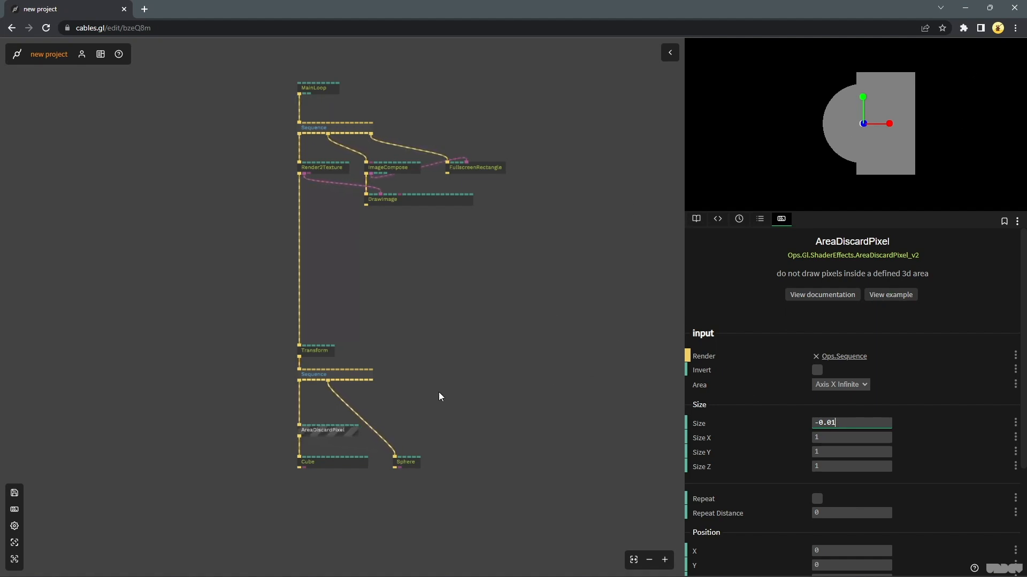
Move AreaDiscardPixel directly above the Cube and paste a copy of it into the link directly above the Sphere
left_click_drag(323, 431, 325, 446)
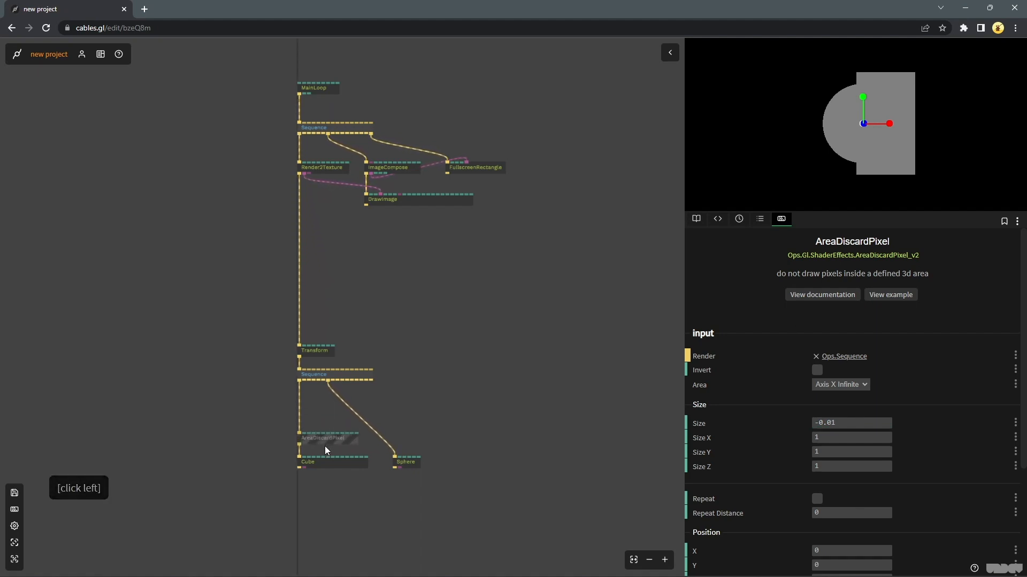
key("ctrl+c")
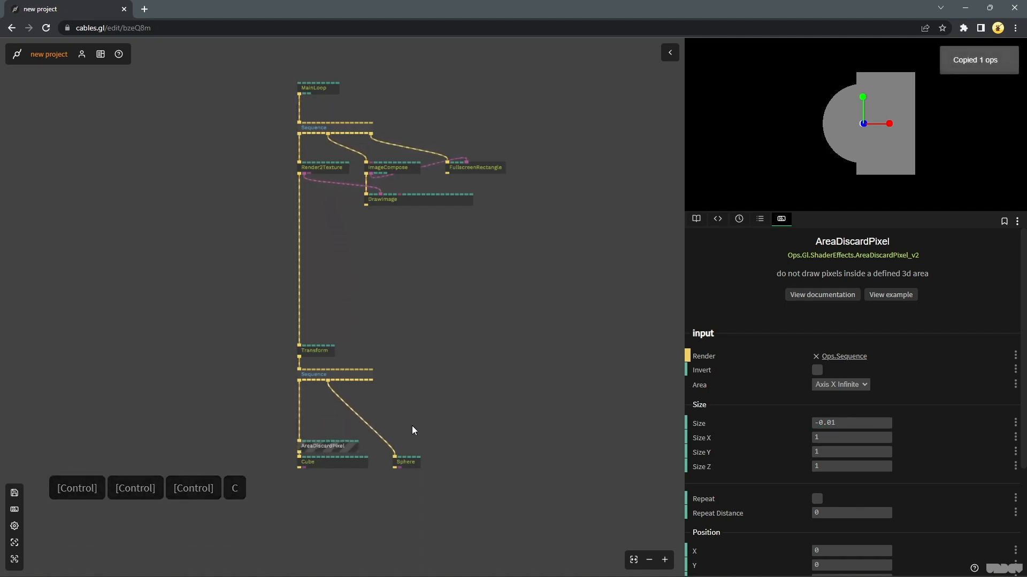
key("ctrl+v")
left_click_drag(429, 434, 408, 452)
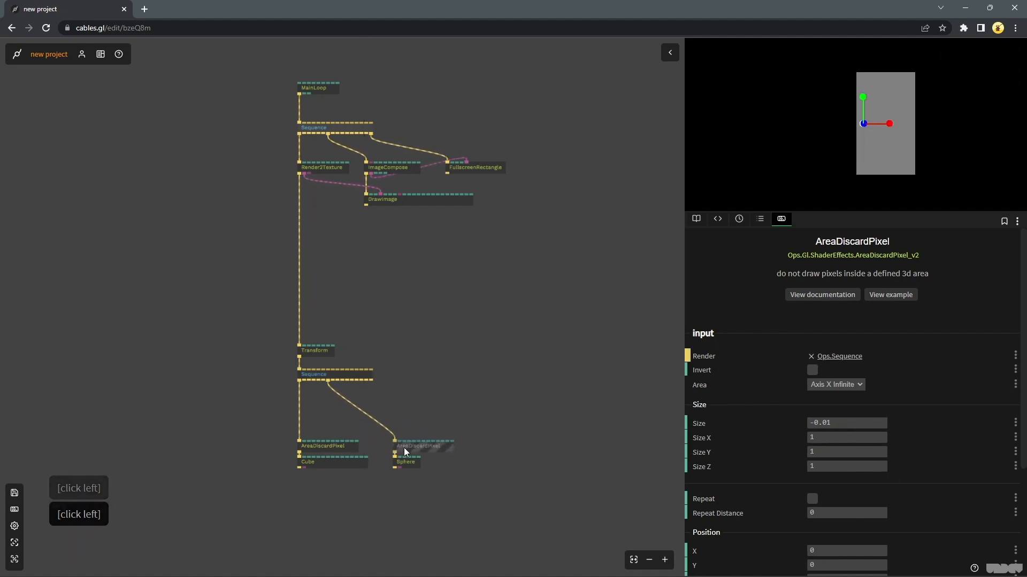
Set the Size of the Sphere's AreaDiscardPixel to 0 and select the Sphere op
left_click(866, 423)
type("0")
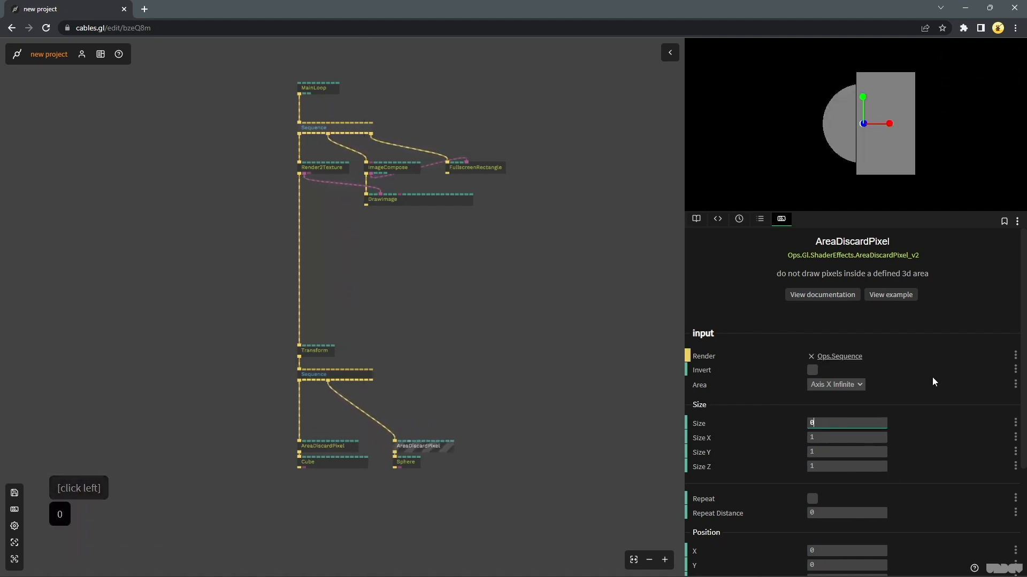
left_click(496, 297)
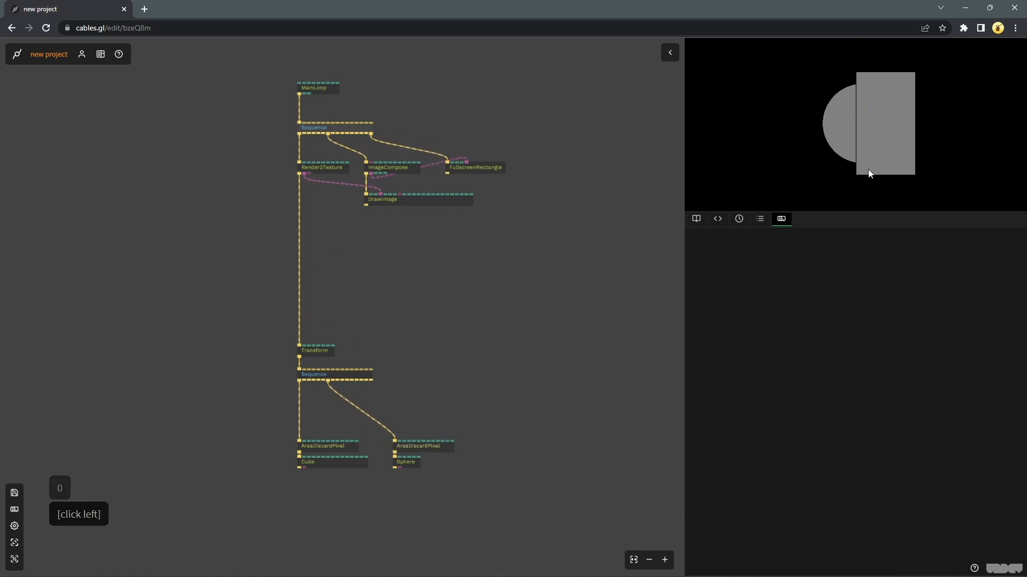
left_click(409, 463)
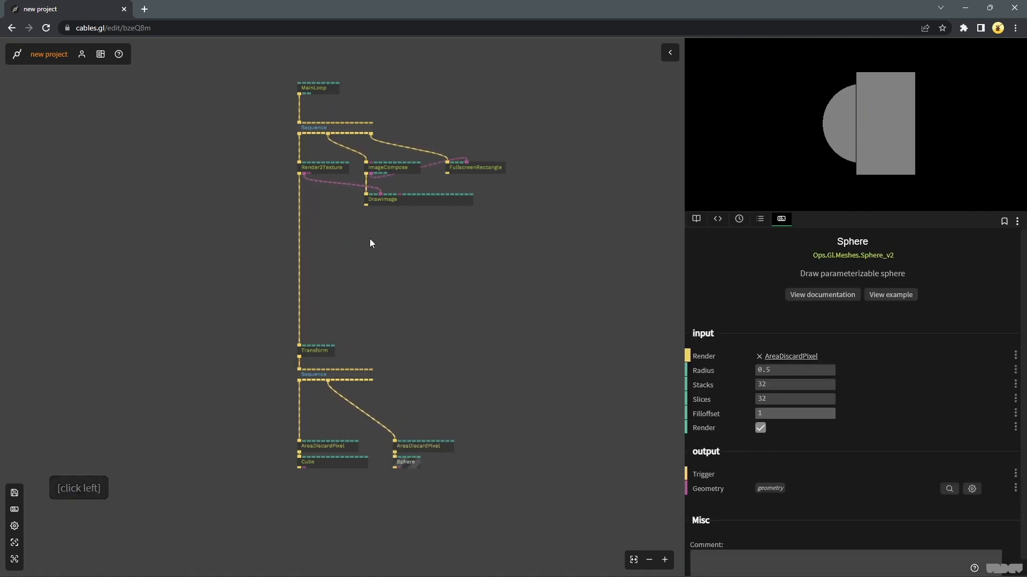
Add a ClearColor op on the link between Render2Texture and Transform and place it directly beneath Render2Texture
left_click(299, 200)
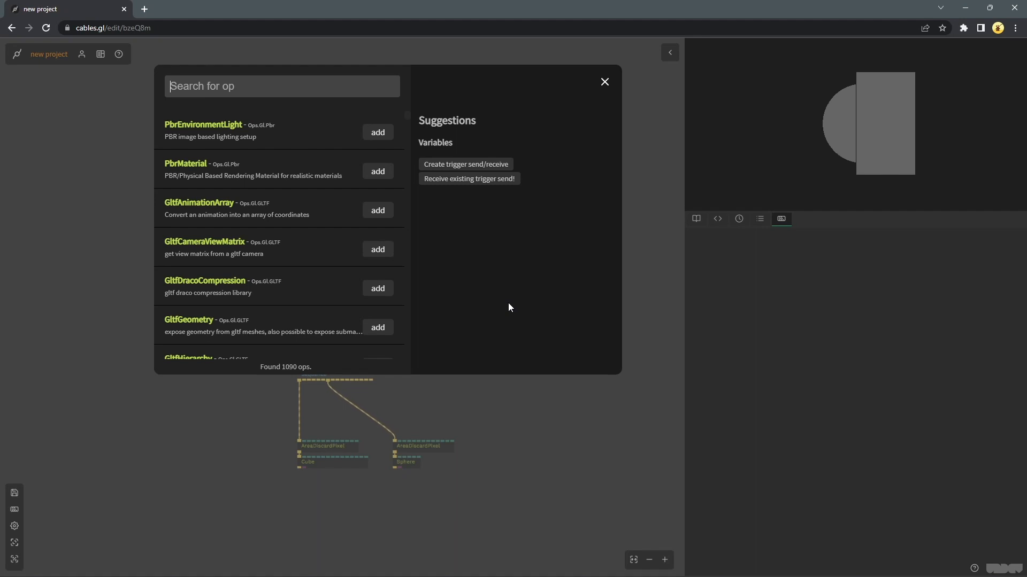
type("clearco")
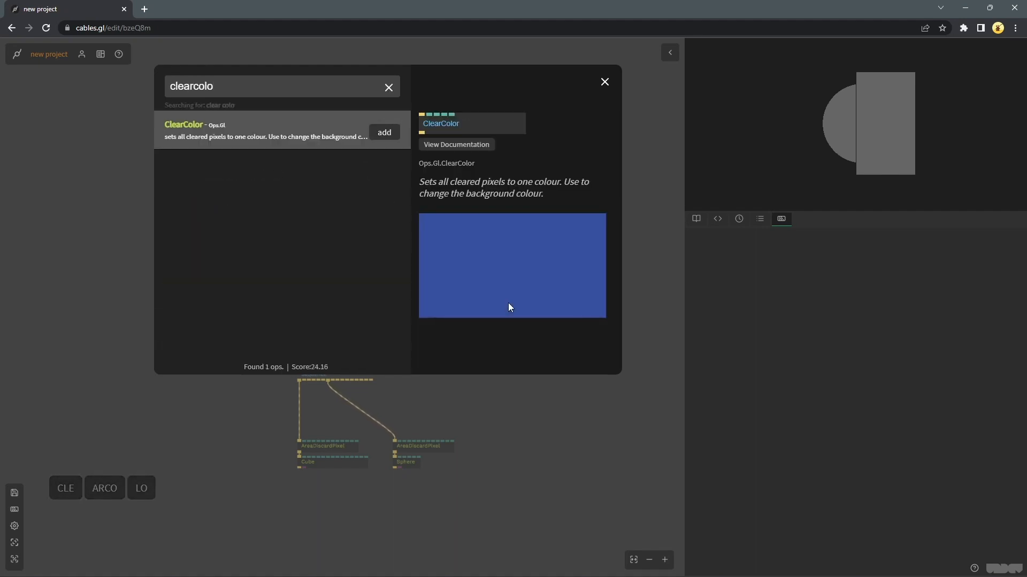
type("lo")
left_click(385, 132)
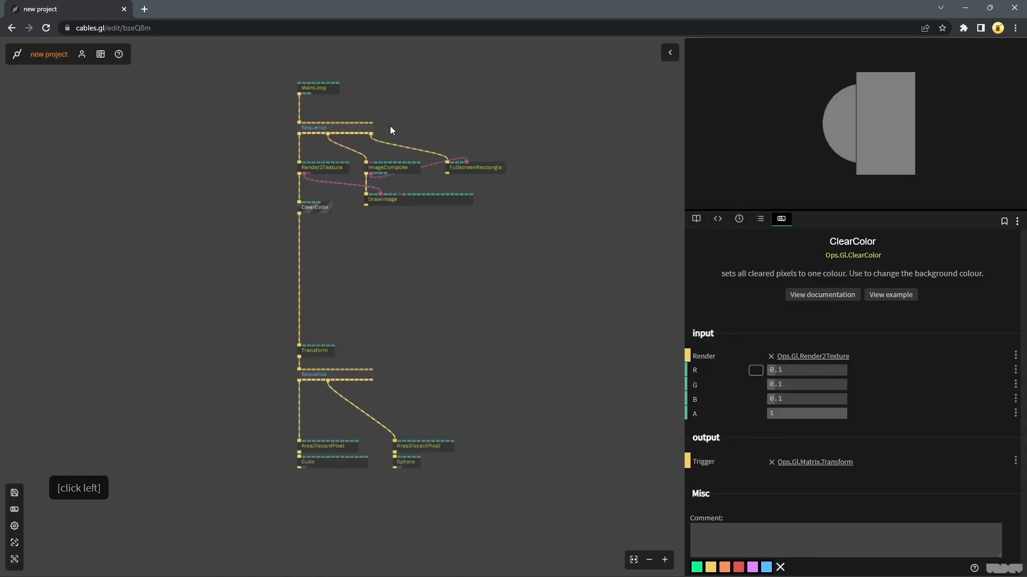
left_click(327, 210)
Add an Orthogonal op on the link between ClearColor and Transform
left_click(300, 228)
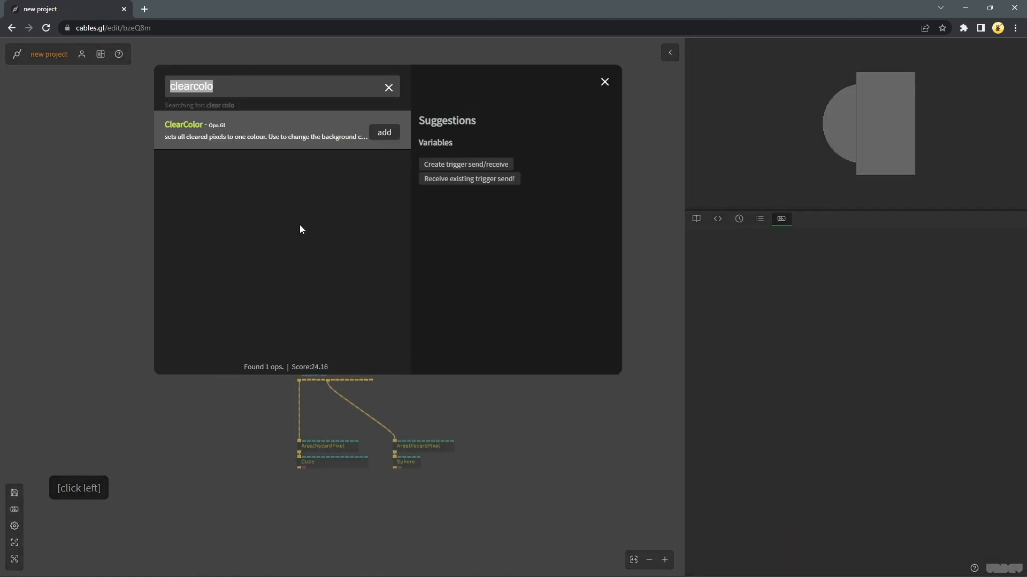
type("orth")
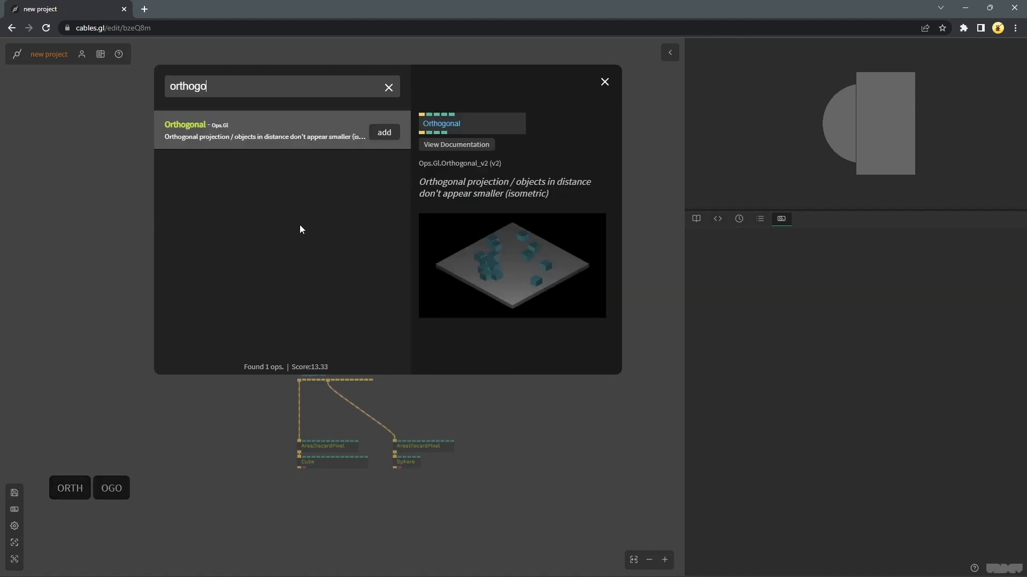
type("ogo")
left_click(384, 133)
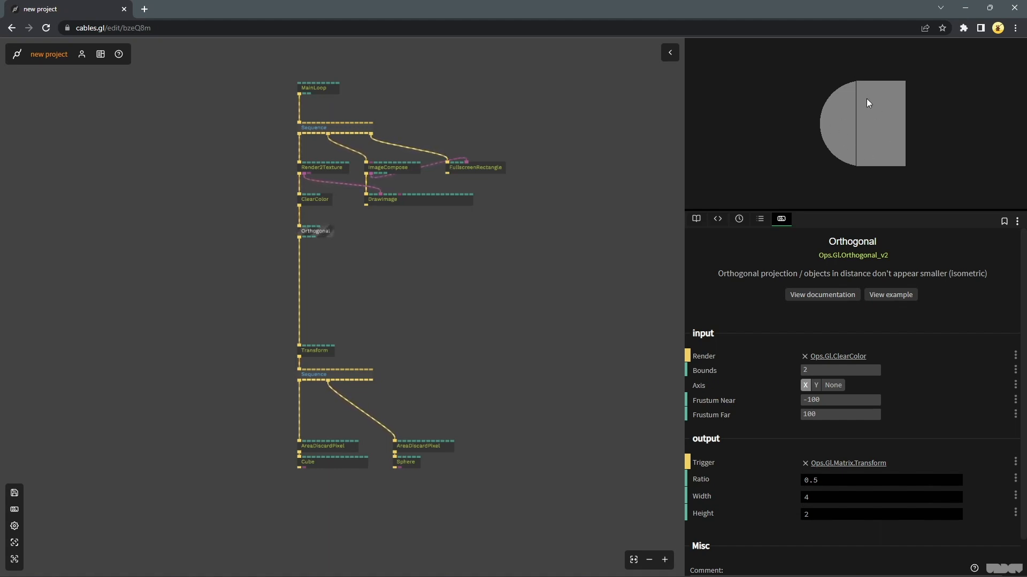
Pull the Orthogonal op out of the chain and shift the Transform's PosX to 1.37 to test the perspective view
left_click_drag(323, 234, 504, 262)
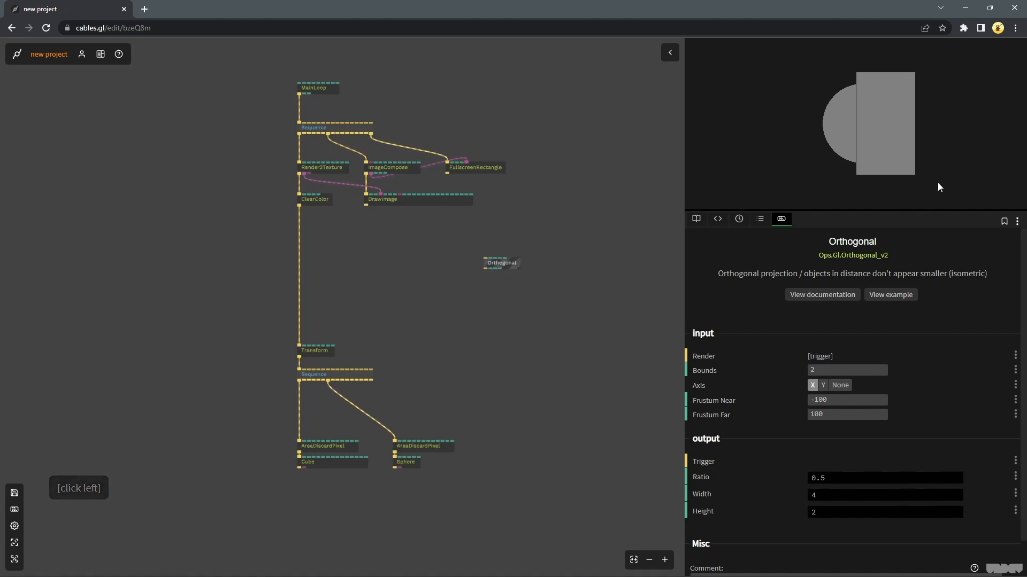
left_click(331, 354)
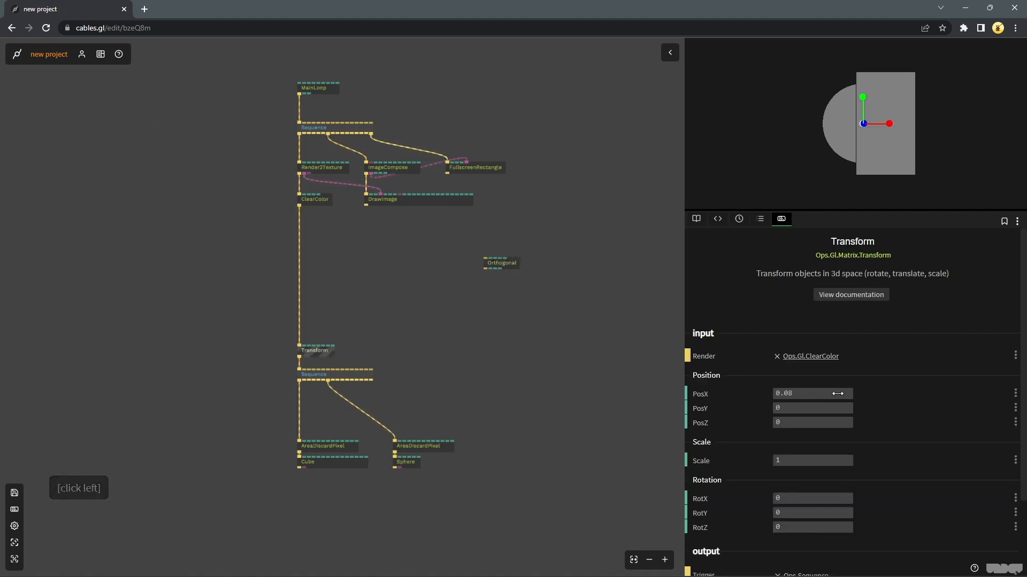
mouse_move(838, 394)
left_mouse_down()
mouse_move(782, 394)
mouse_move(837, 393)
left_mouse_up()
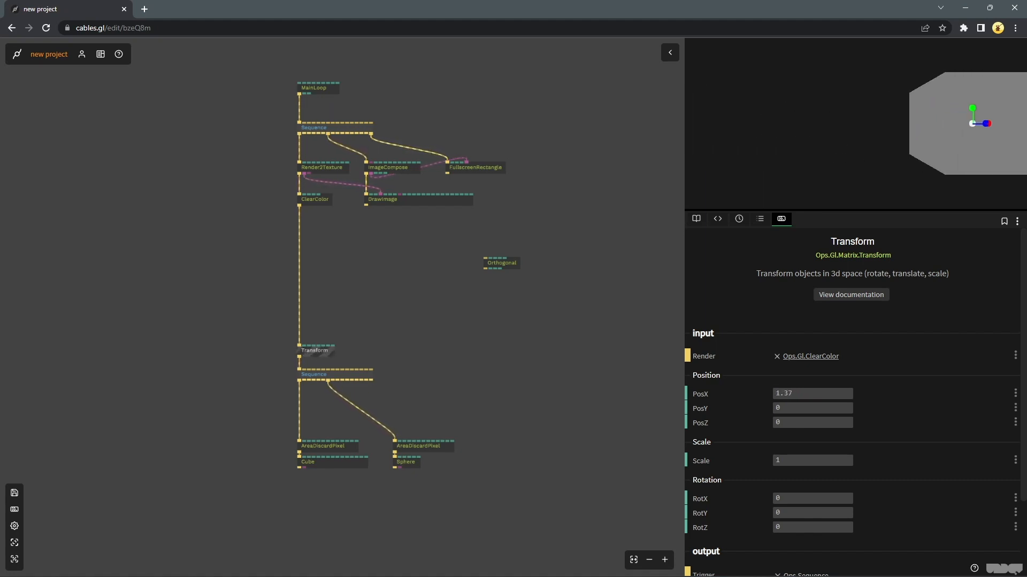
Put the Orthogonal op back into the chain directly beneath ClearColor
left_click_drag(497, 262, 321, 220)
left_click(313, 228)
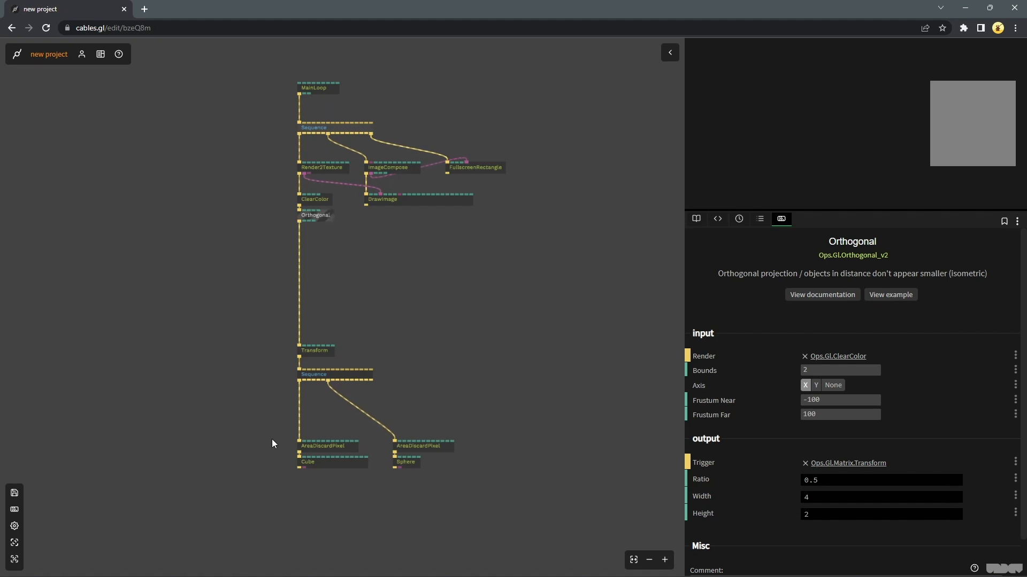
Add a Timer op in the empty area beside the main chain
left_click(144, 276)
key("Tab")
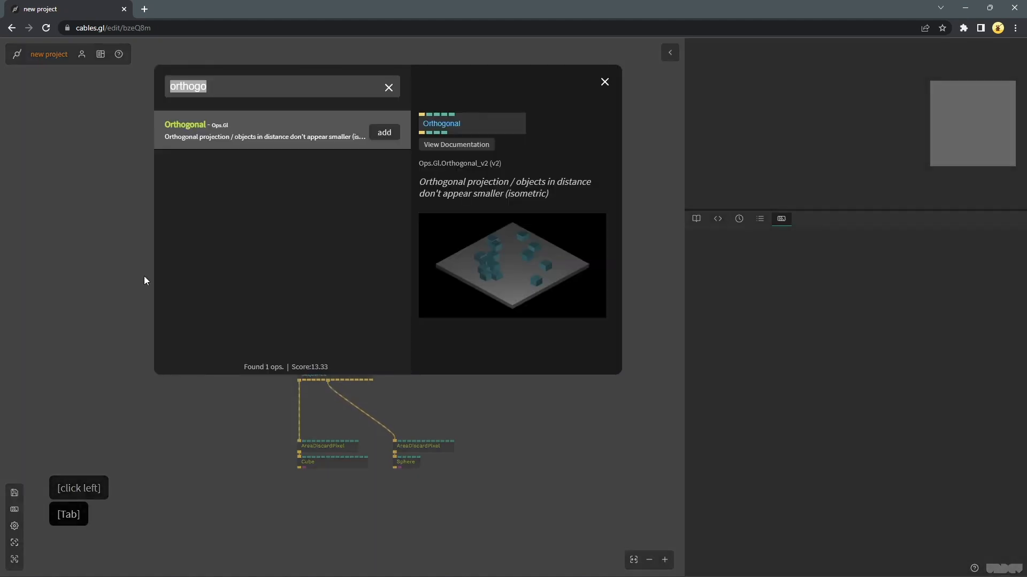
type("timer")
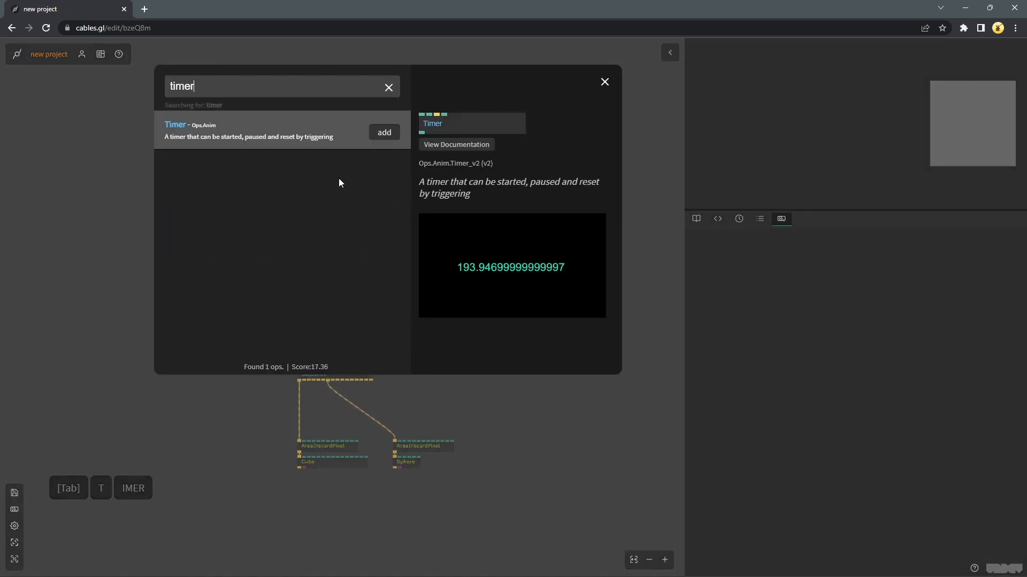
left_click(384, 132)
left_click(165, 282)
left_click_drag(165, 282, 177, 270)
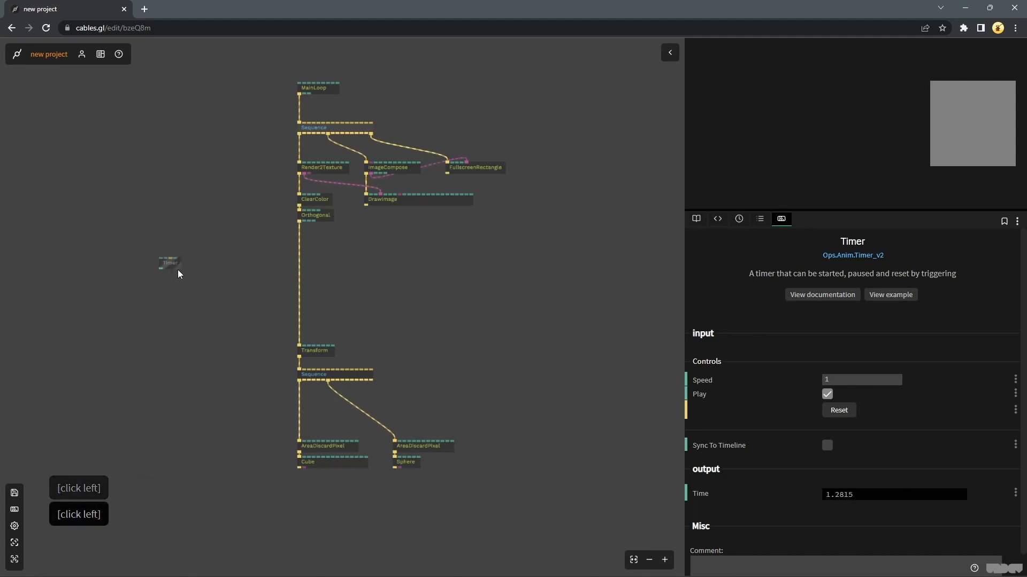
Add an LFO op driven by the Timer's Time output
double_click(159, 283)
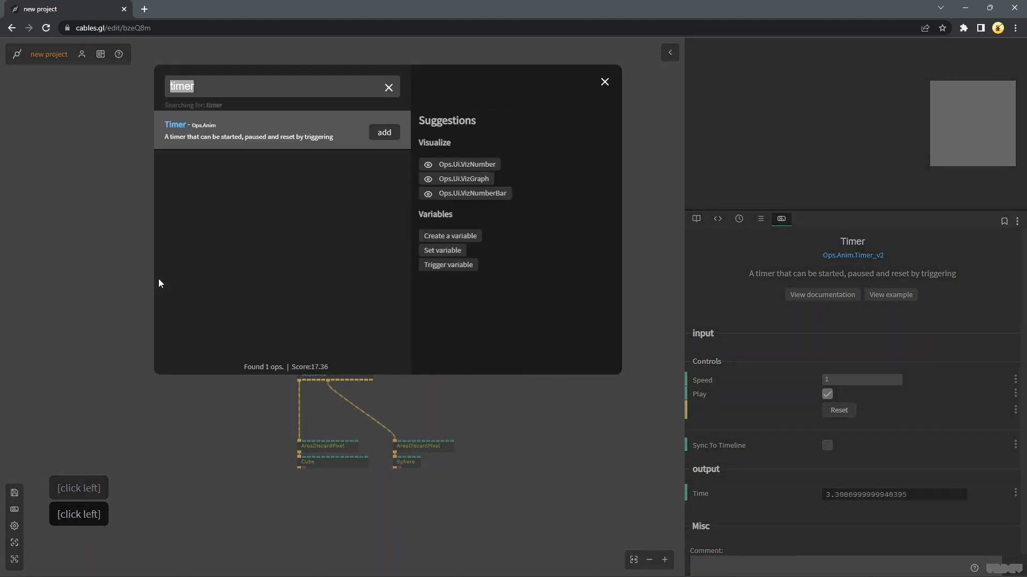
type("lfo")
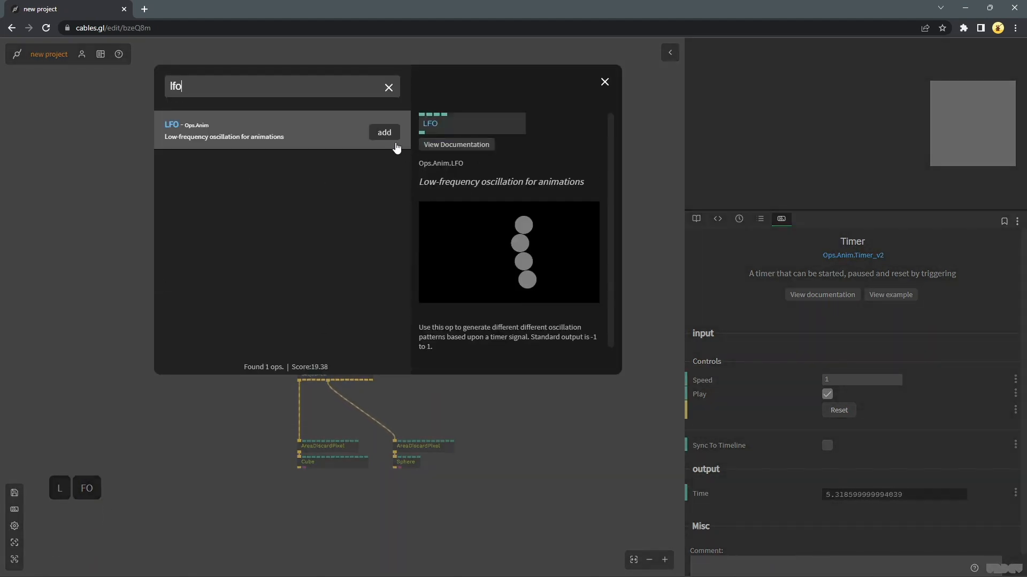
left_click(395, 143)
left_click(160, 291)
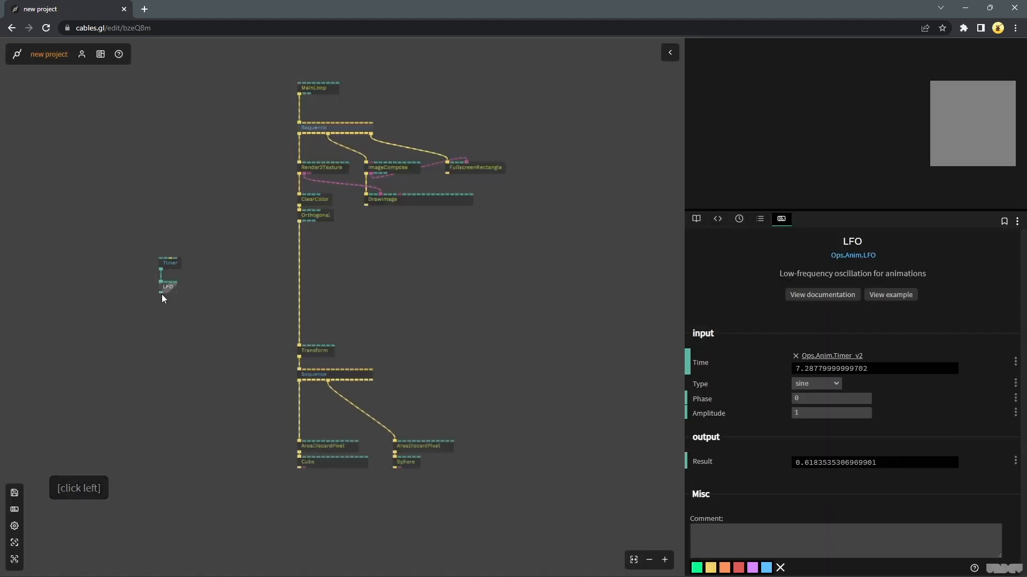
Connect the LFO's Result to the Transform's PosX and move the LFO directly beneath the Timer
left_click_drag(159, 293, 335, 299)
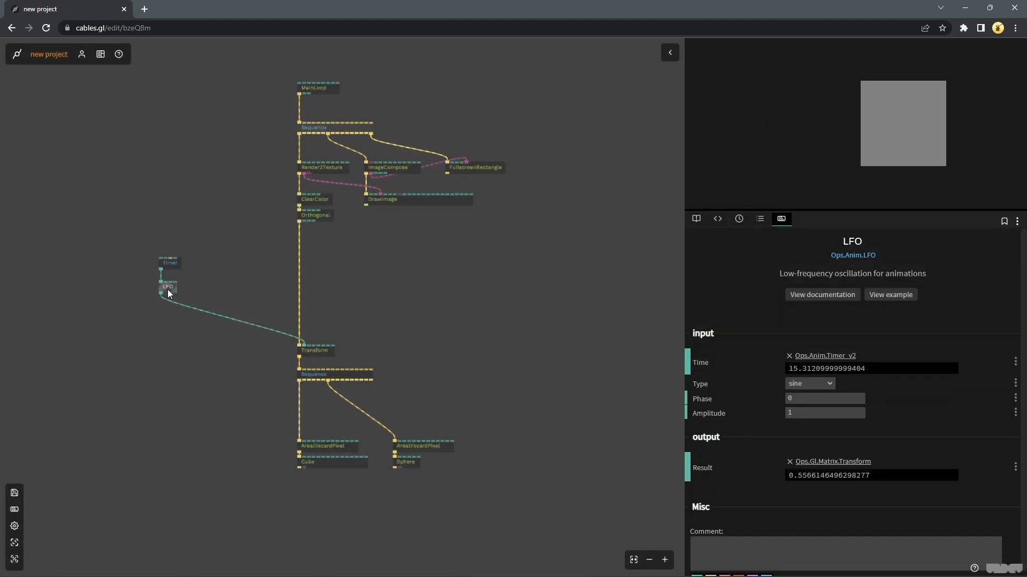
left_click_drag(168, 290, 166, 283)
left_click(196, 271)
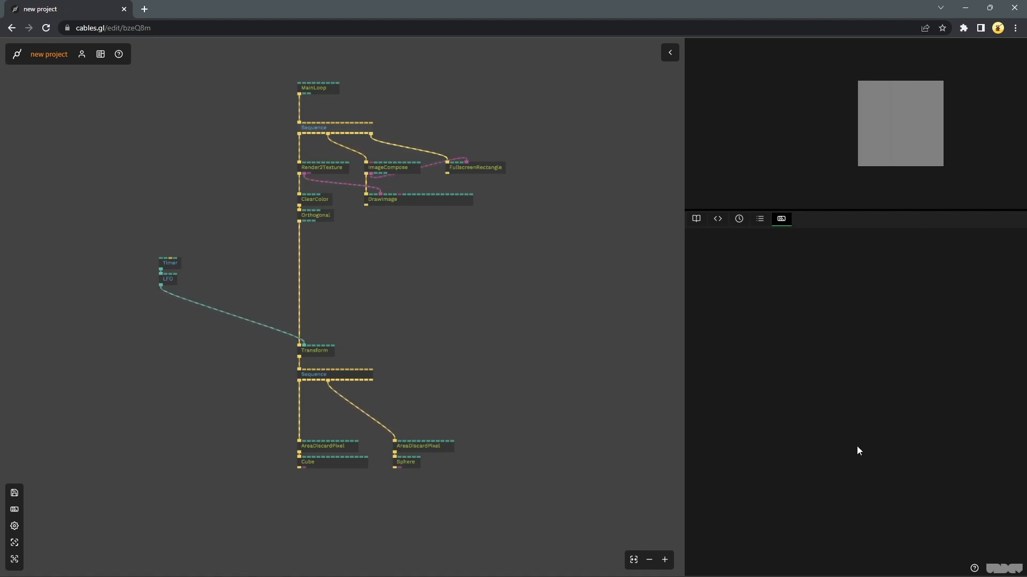
Insert a Sequence op into the link between Orthogonal and Transform
left_click(298, 317)
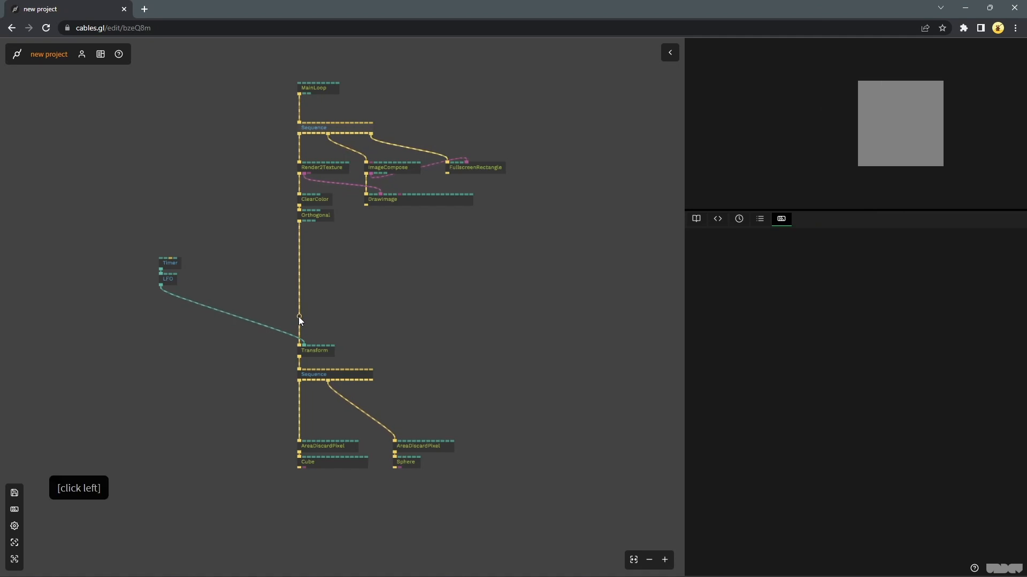
type("seq")
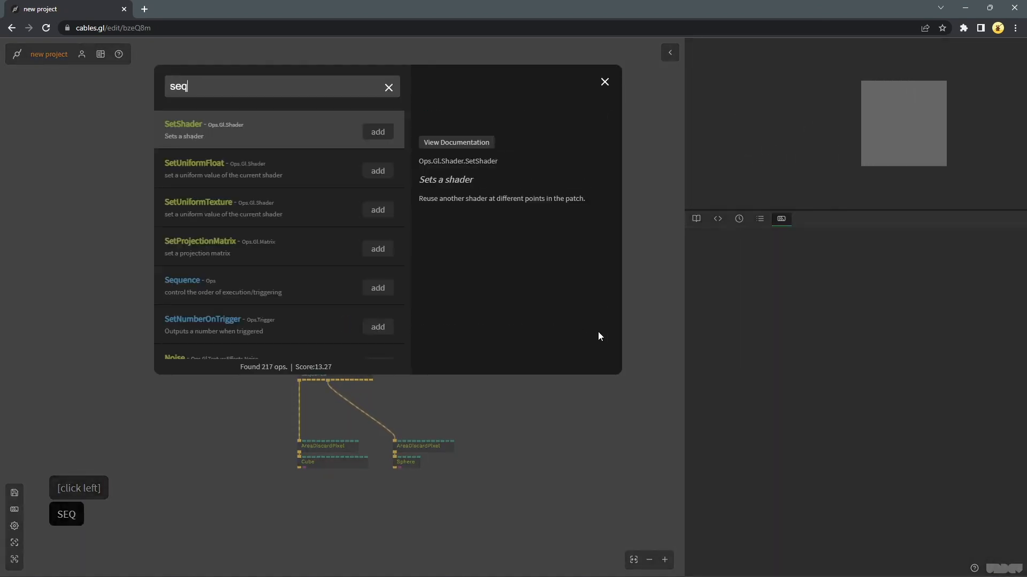
left_click(379, 132)
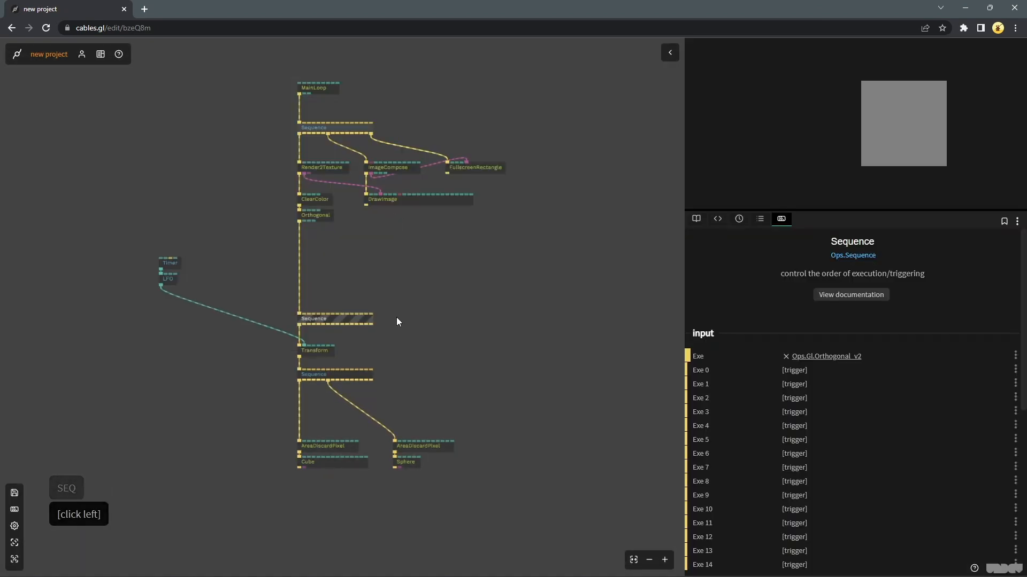
Add a Line op on a free output of the Sequence above Transform and move it closer to the chain
left_click_drag(356, 324, 443, 365)
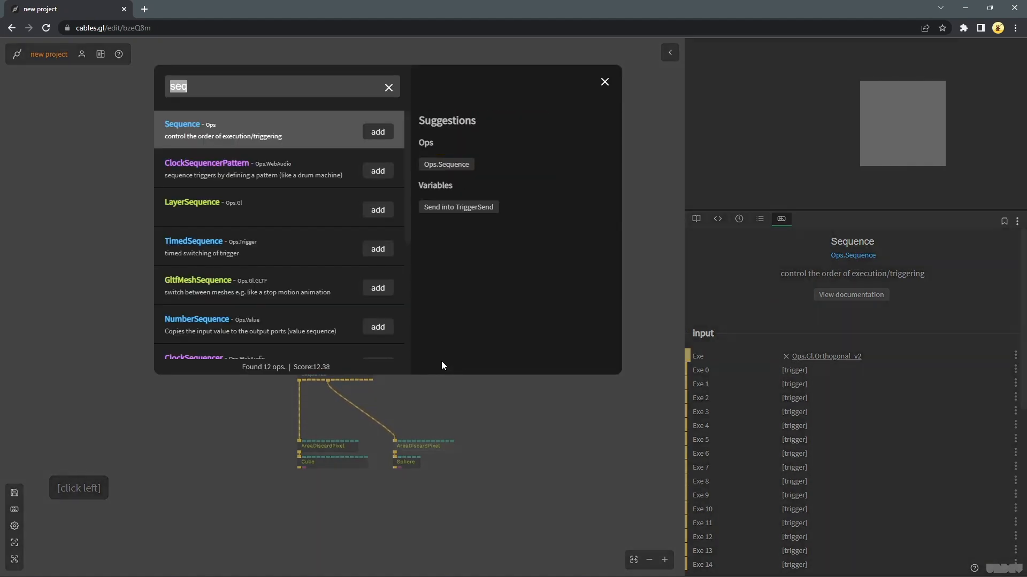
type("line")
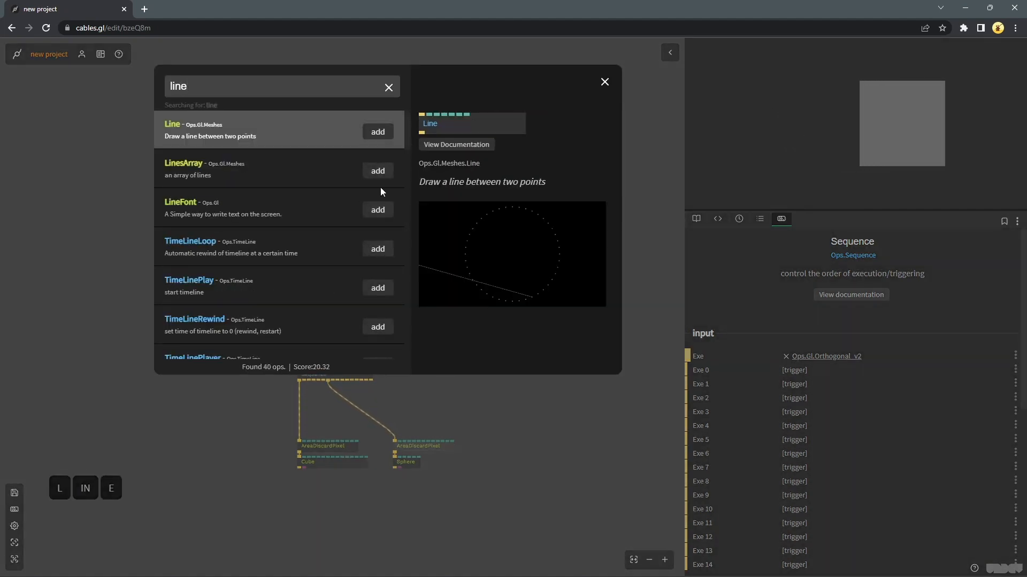
left_click(379, 132)
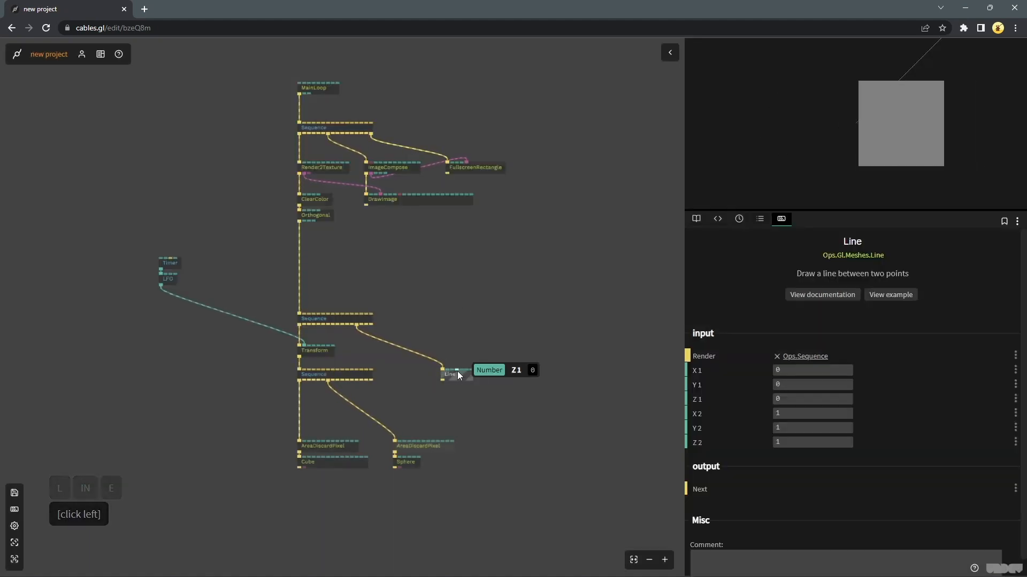
left_click_drag(457, 371, 428, 368)
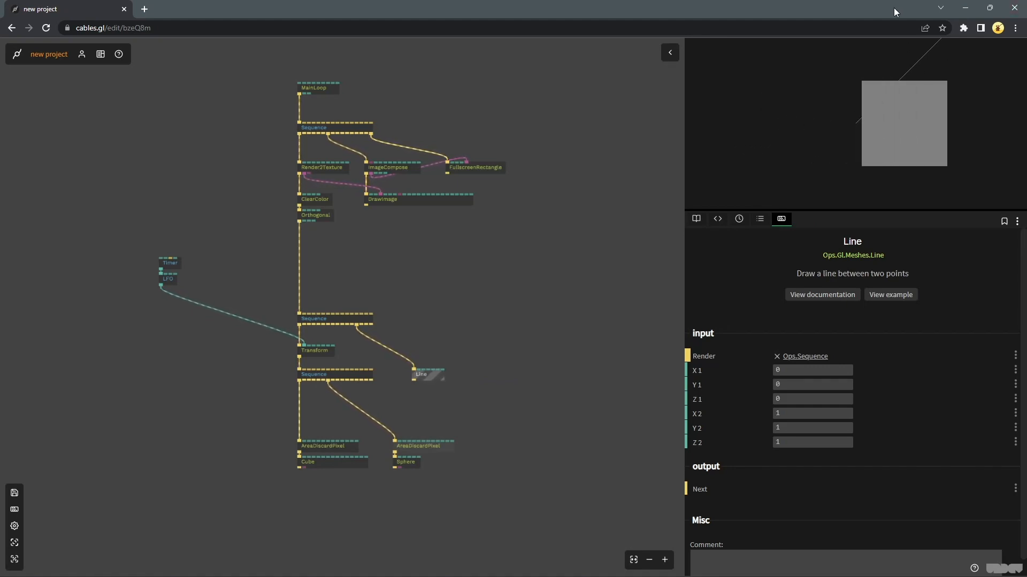
Set the Line's Y1 to 4, Y2 to -4, X2 to 0 and Z2 to 0, and deselect it
left_click(813, 384)
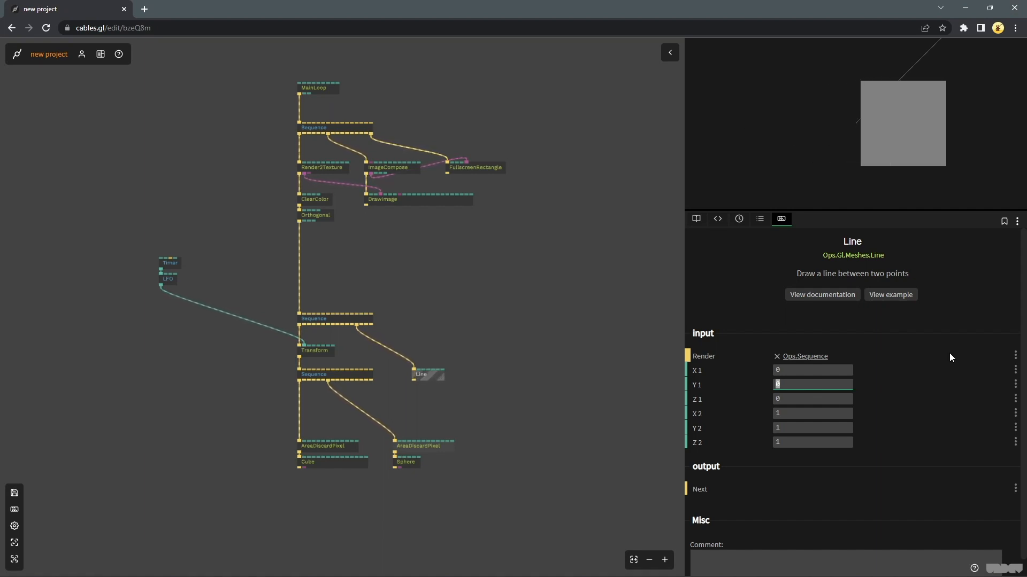
type("4")
left_click(829, 427)
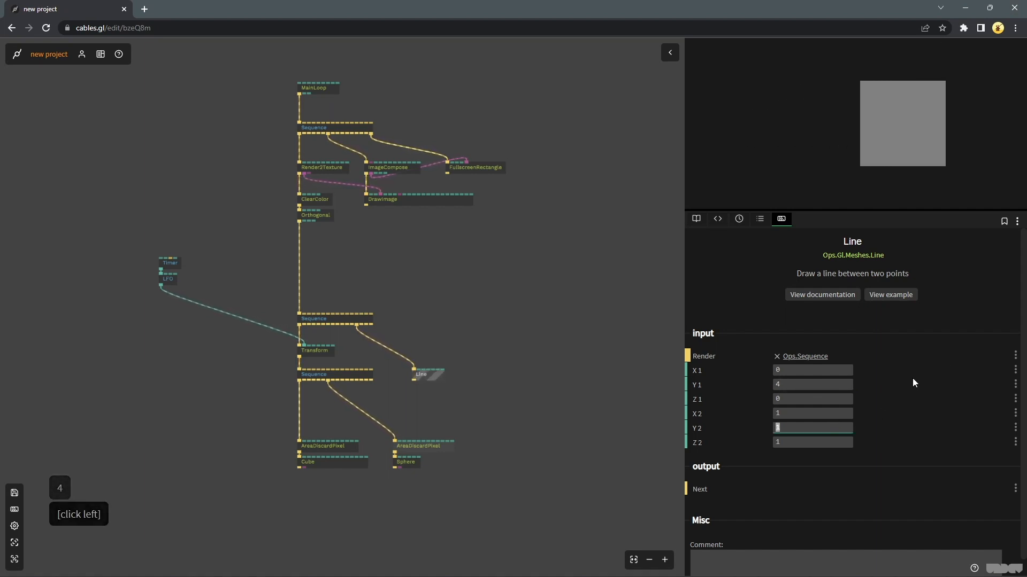
type("-4")
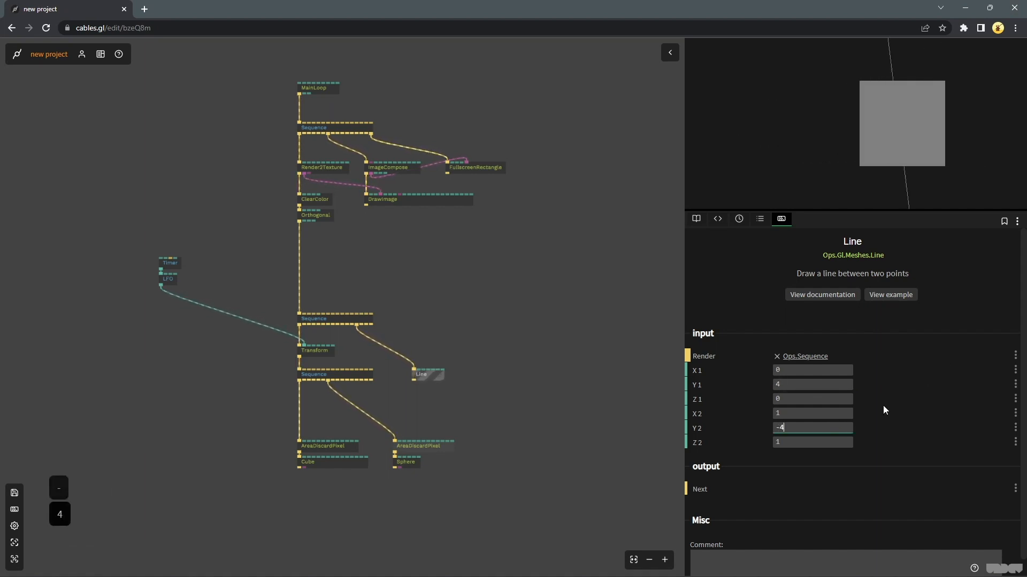
left_click(813, 413)
type("0")
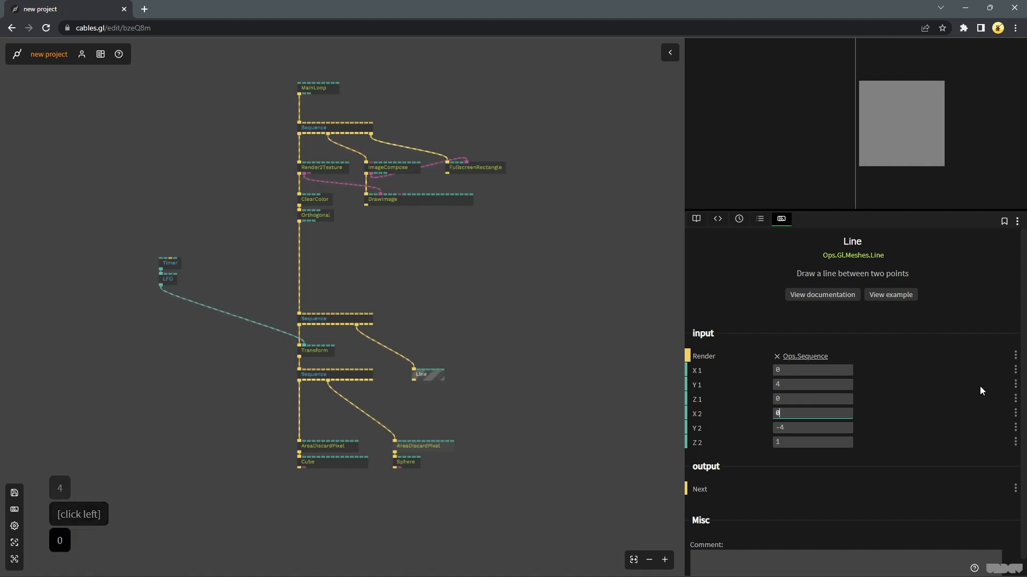
left_click(842, 444)
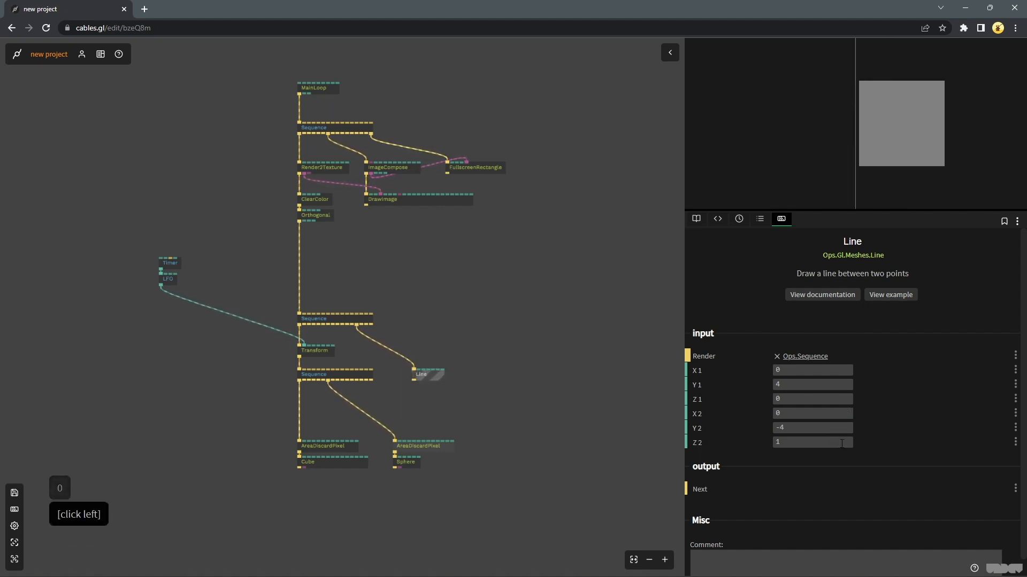
type("0")
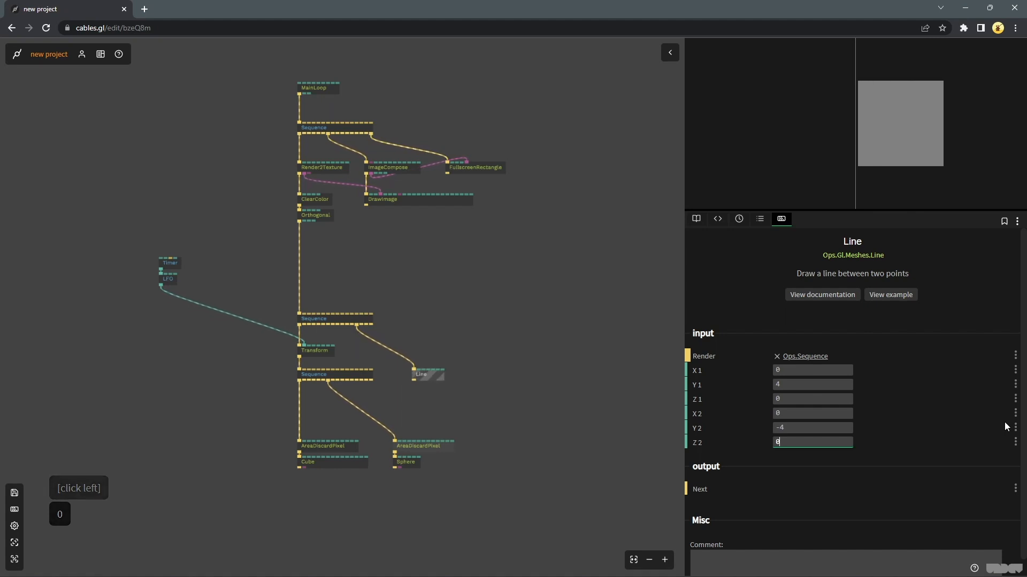
left_click(441, 208)
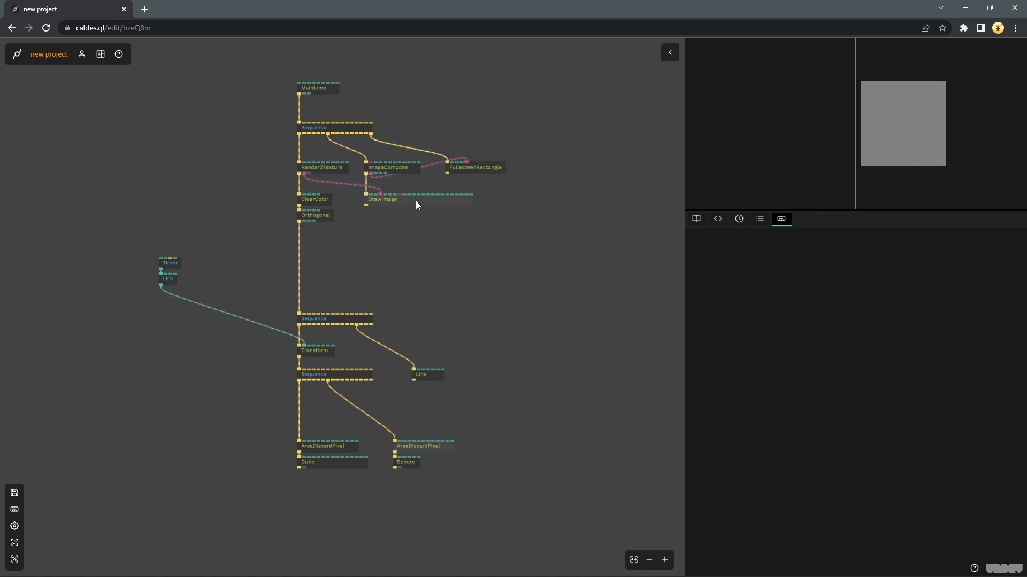
left_click(475, 289)
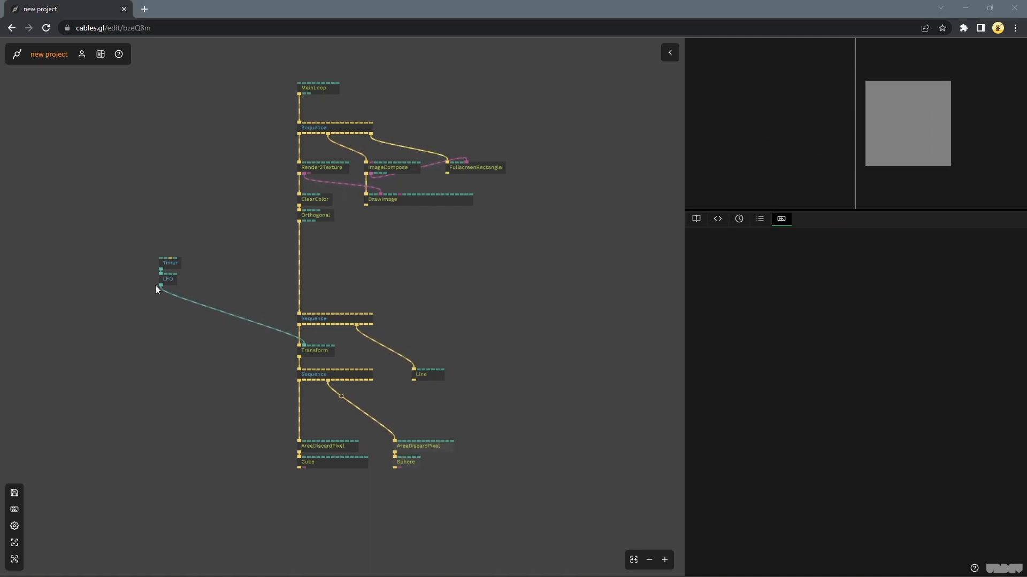
Insert a PbrEnvironmentLight op into the link between Orthogonal and the Sequence below it
left_click(299, 289)
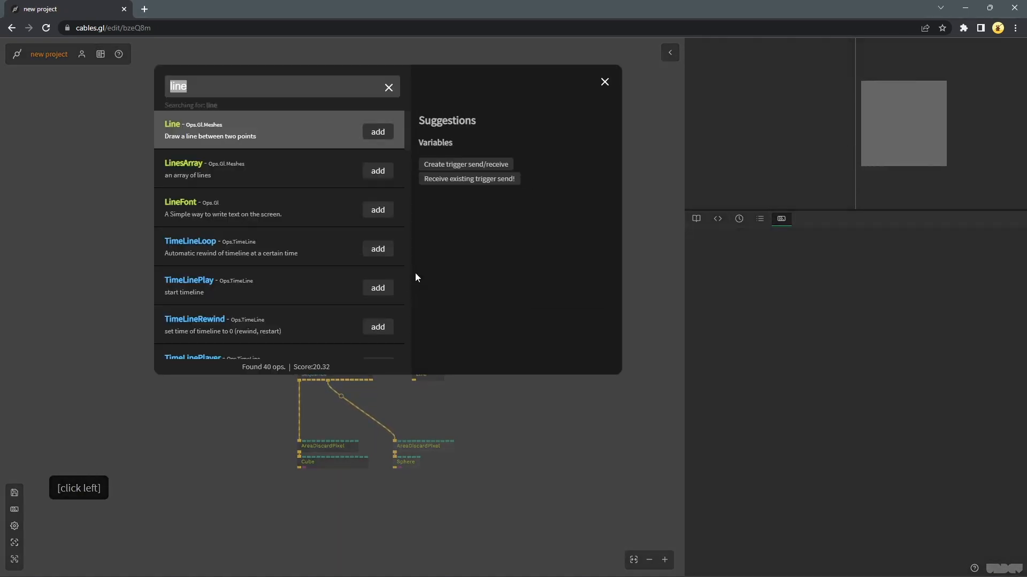
type("pbren")
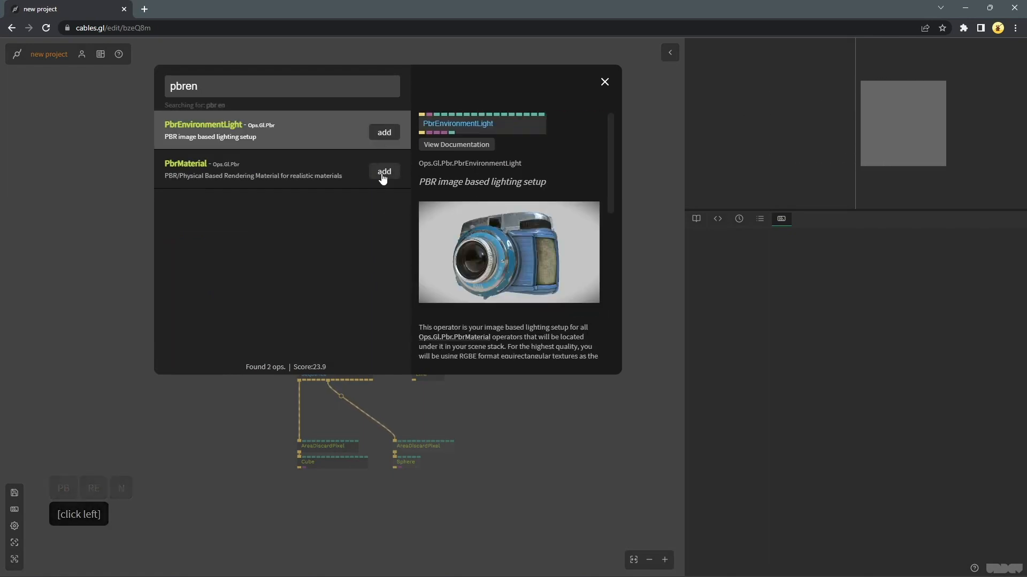
left_click(383, 131)
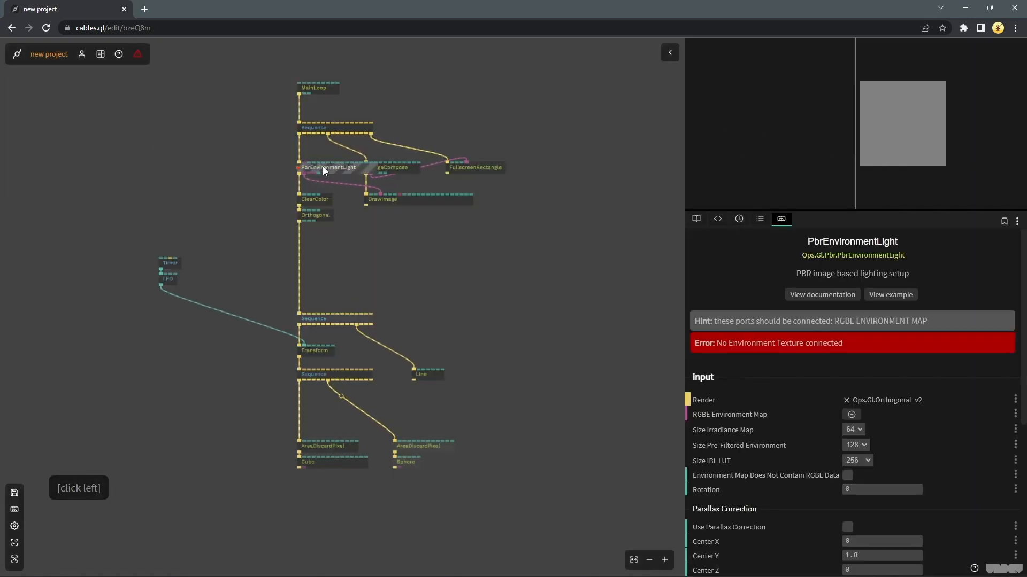
Add a Texture op connected to the PbrEnvironmentLight's RGBE Environment Map input
left_click_drag(323, 167, 179, 193)
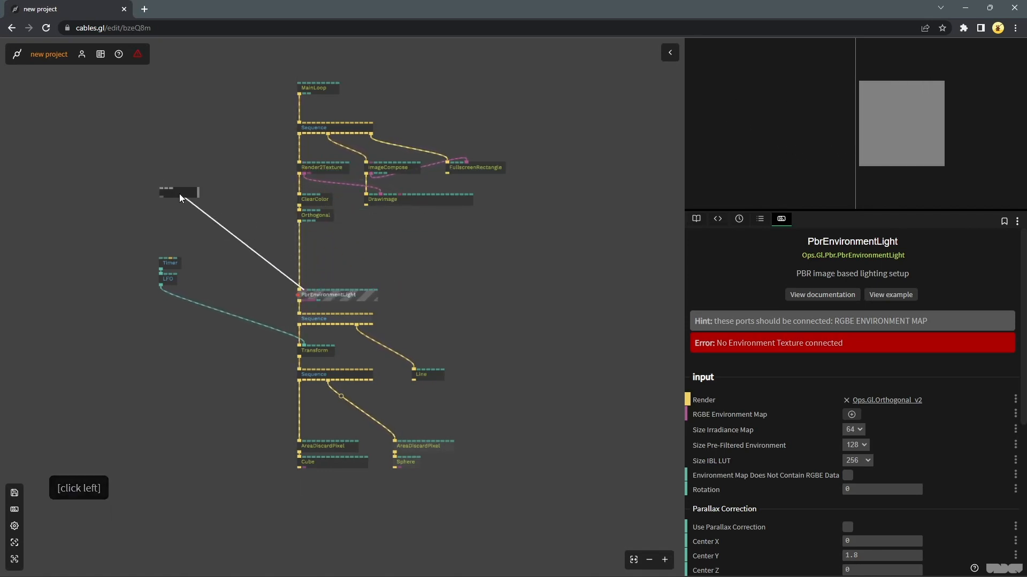
type("text")
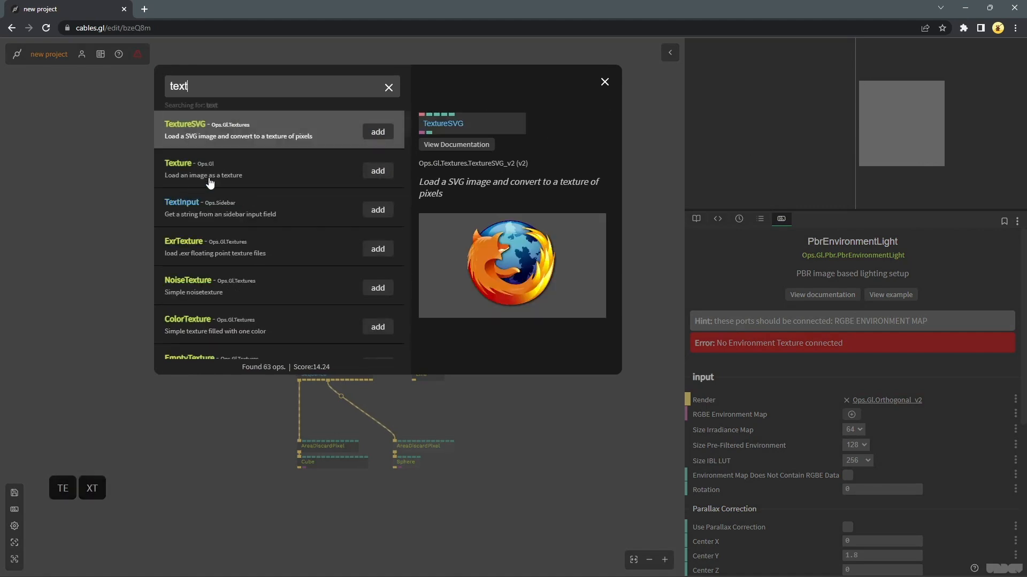
left_click(385, 175)
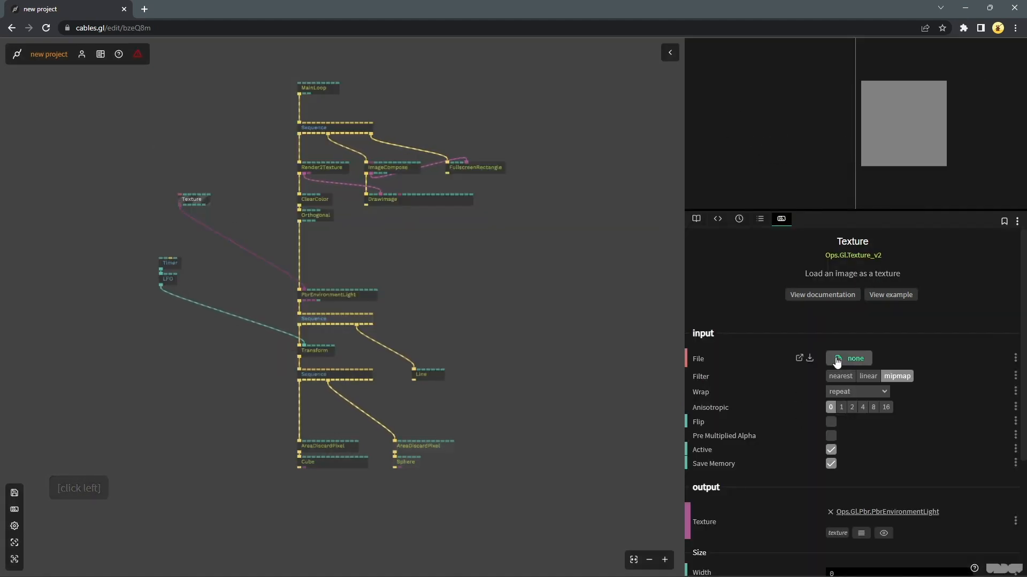
Load the library file studiosmall.rgbe.png into the Texture, nudge the op closer to the chain and save the patch
left_click(838, 360)
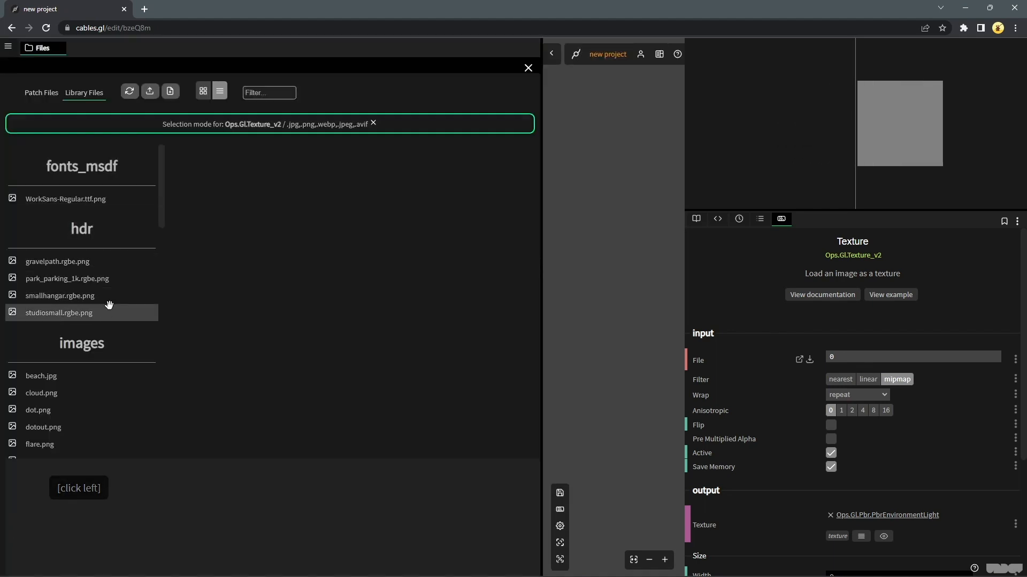
left_click(109, 307)
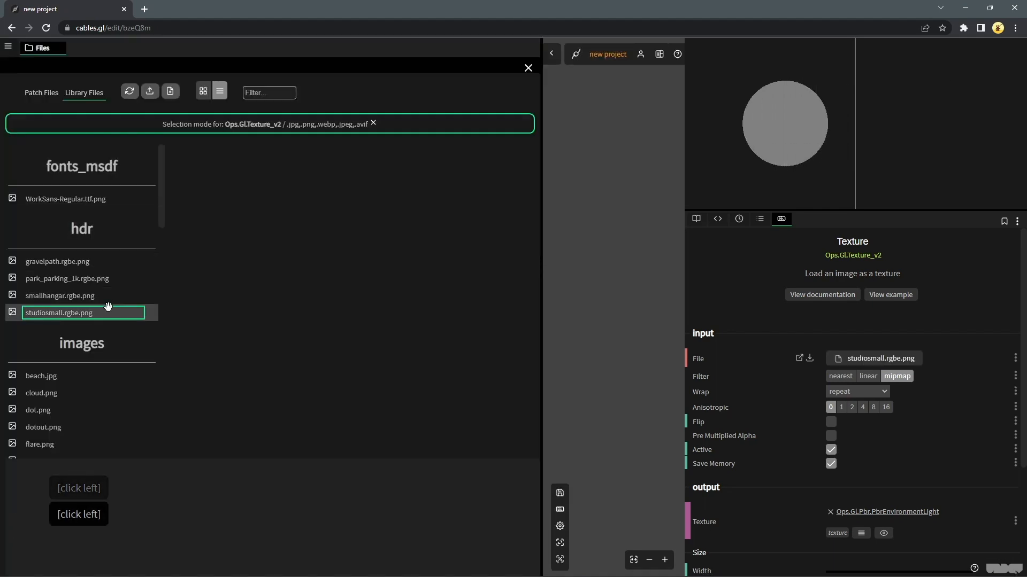
left_click(528, 68)
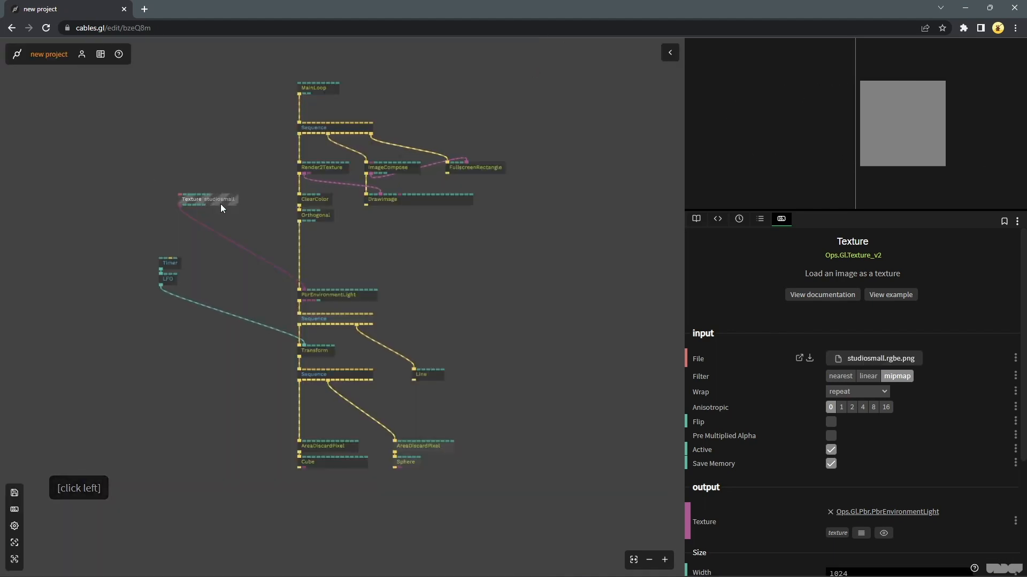
left_click_drag(221, 207, 230, 213)
left_click(218, 159)
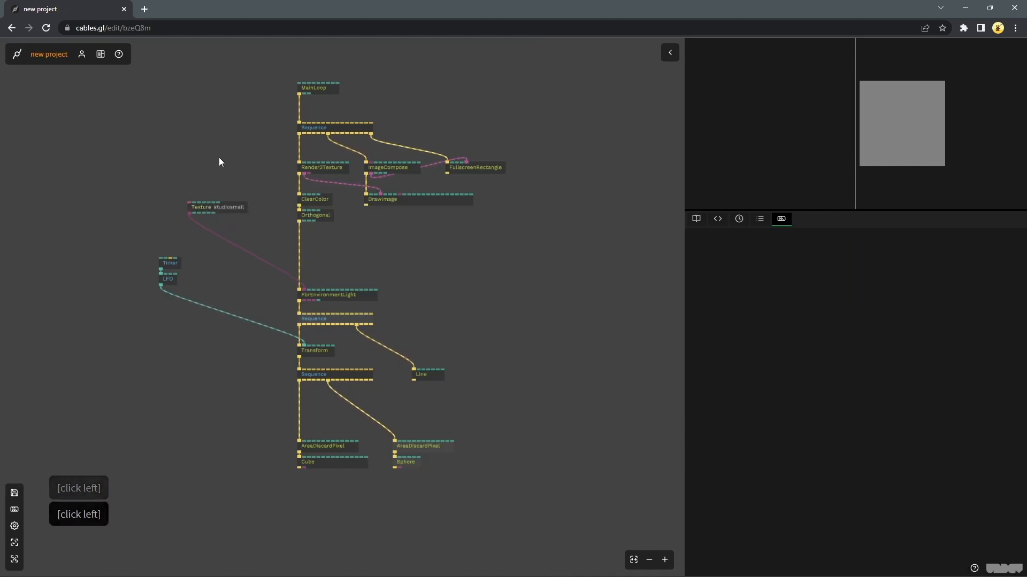
key("ctrl+s")
Add a PbrMaterial op and place it in the link between the lower Sequence and the Cube's AreaDiscardPixel
scroll(505, 324, "down", 2)
right_click(505, 324)
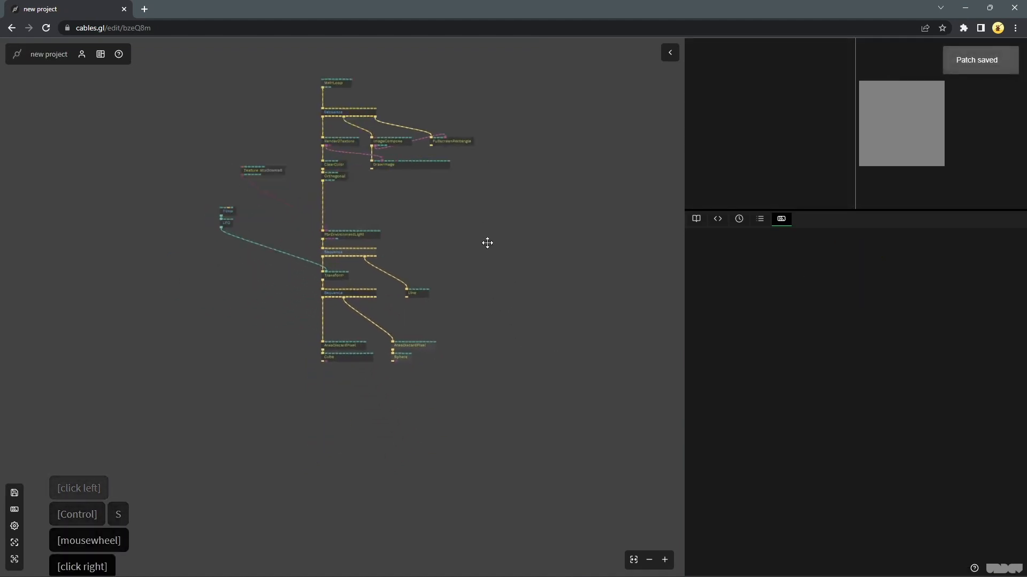
scroll(360, 268, "up", 3)
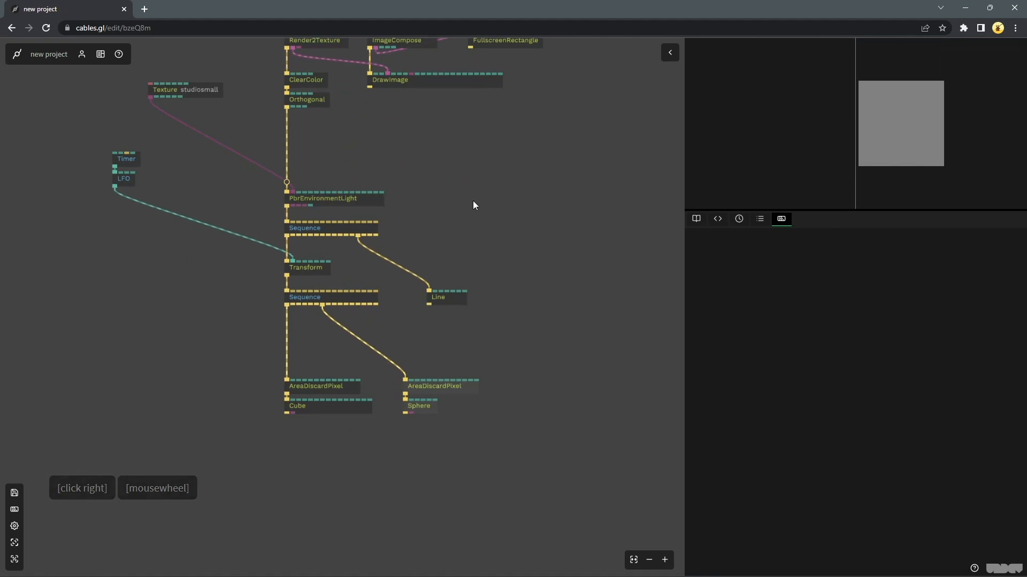
key("Tab")
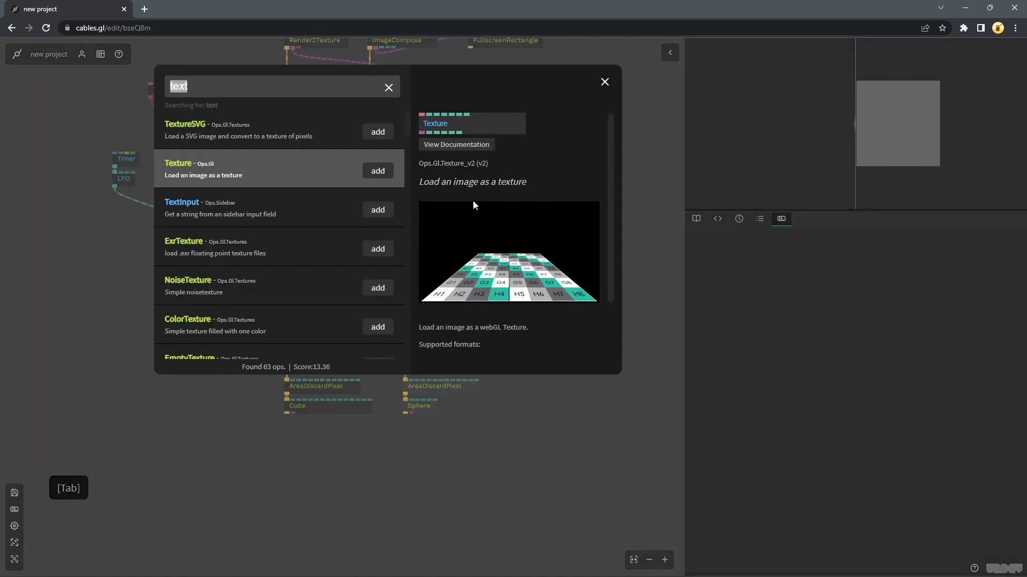
type("pbr")
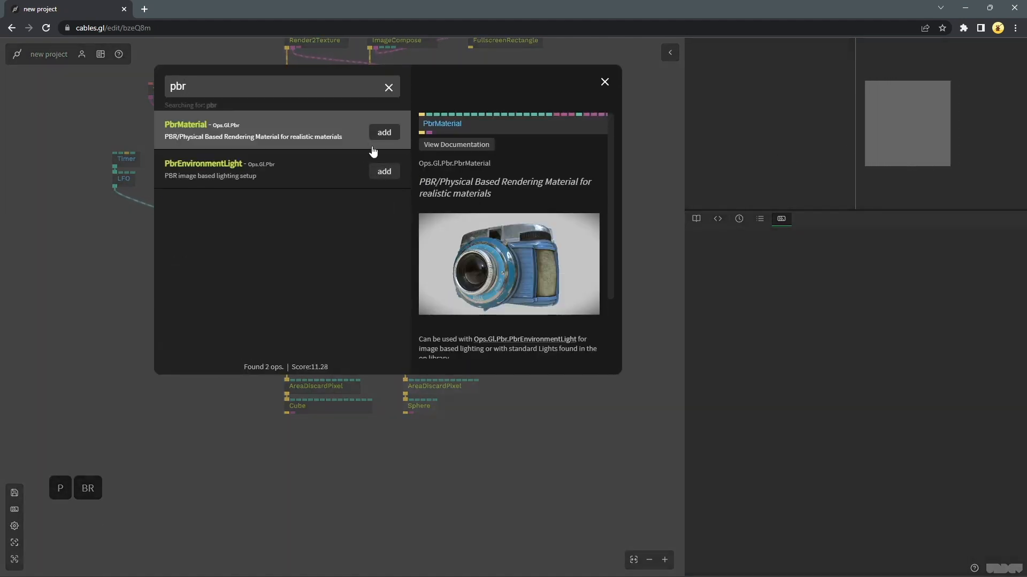
left_click(384, 132)
left_click(499, 224)
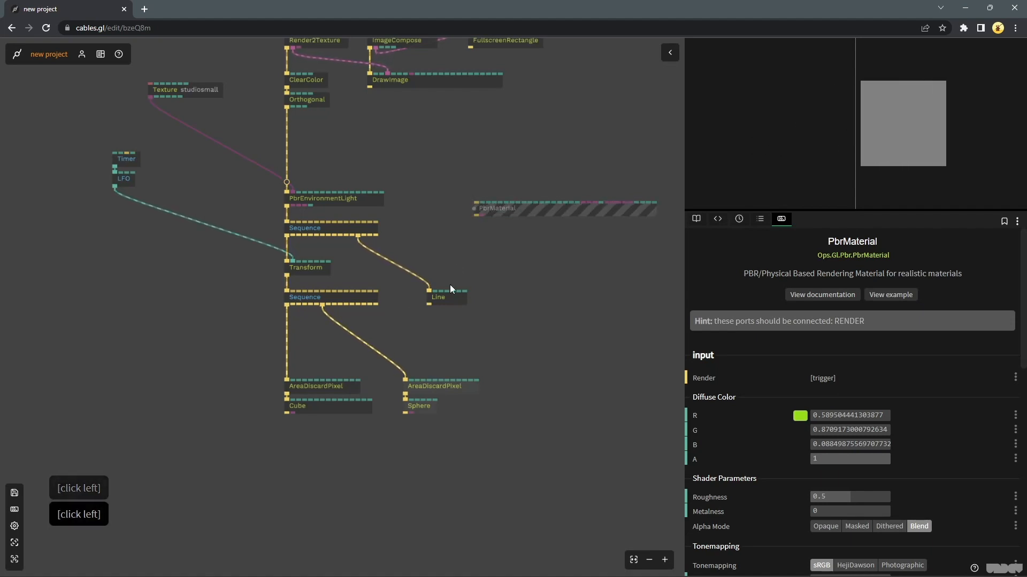
left_click_drag(497, 208, 305, 326)
Duplicate the PbrMaterial and insert the copy directly above the Sphere's AreaDiscardPixel
key("ctrl+c")
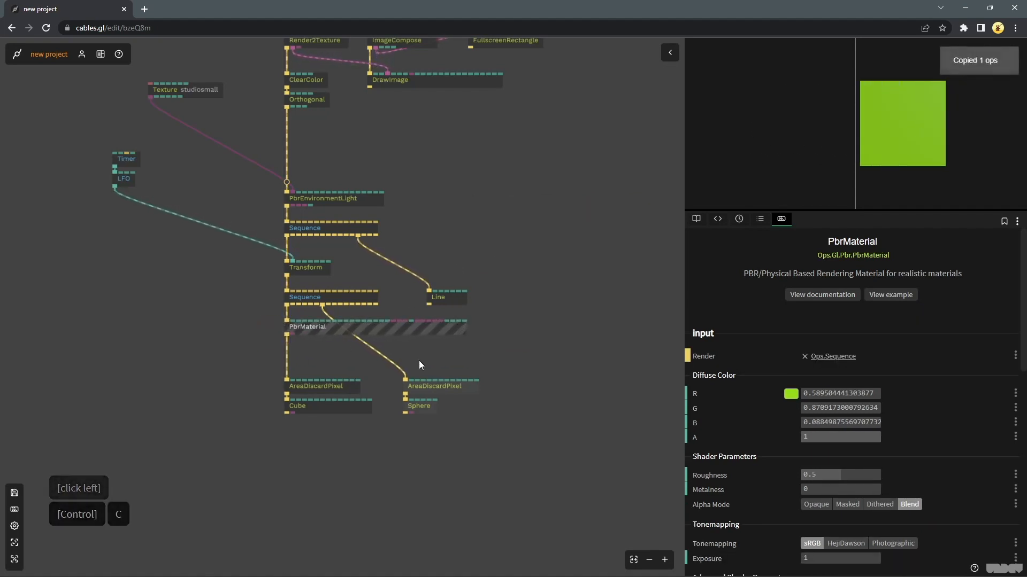
key("ctrl+v")
left_click_drag(437, 351, 458, 365)
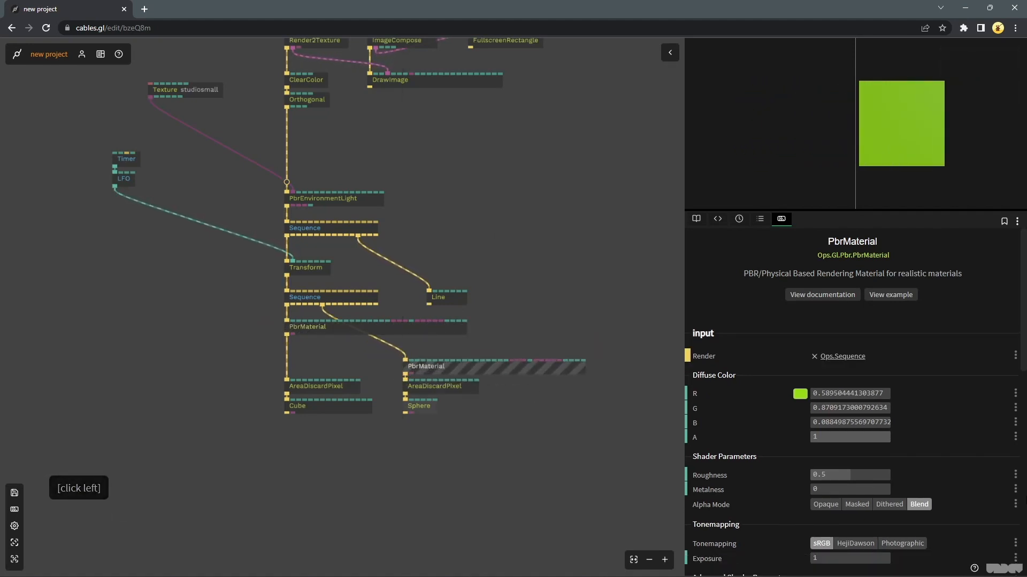
Set the diffuse color of the Sphere's PbrMaterial to light grey #e8e8e8 and deselect it
left_click(800, 394)
left_click_drag(807, 415, 798, 407)
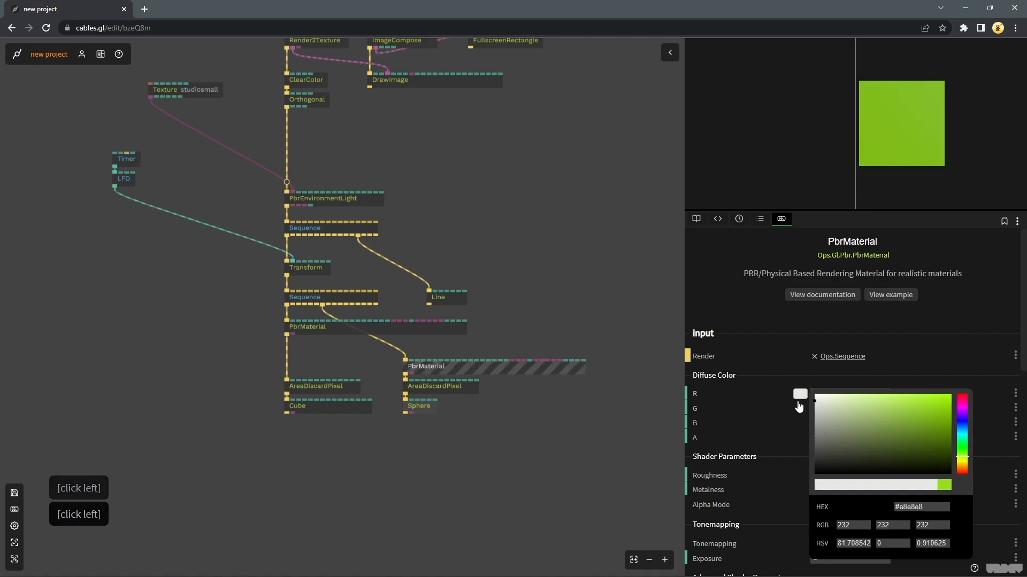
left_click(539, 282)
Set the diffuse color of the Cube's PbrMaterial to mid grey #898989
left_click(396, 328)
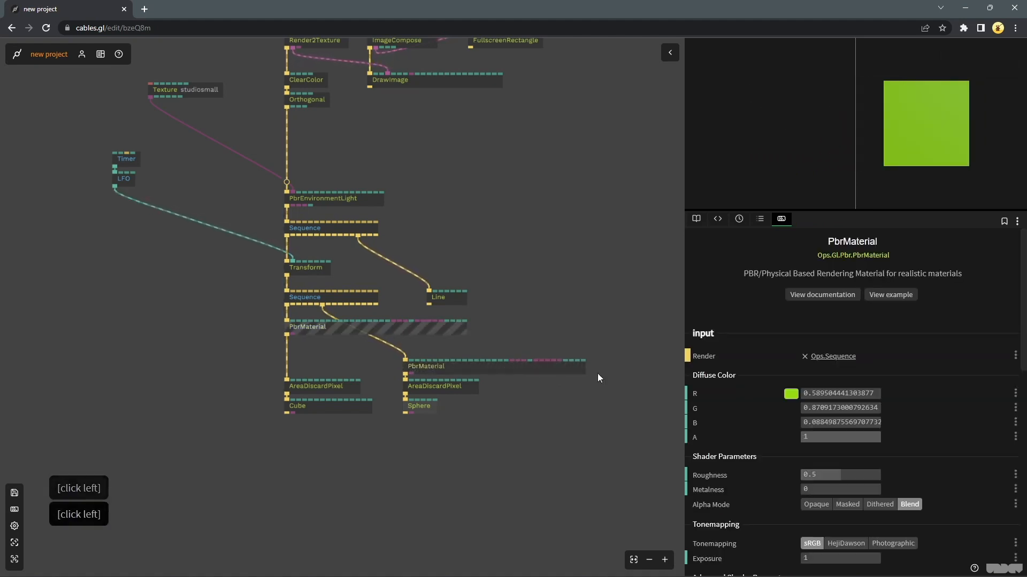
left_click(789, 397)
left_click_drag(841, 428, 772, 435)
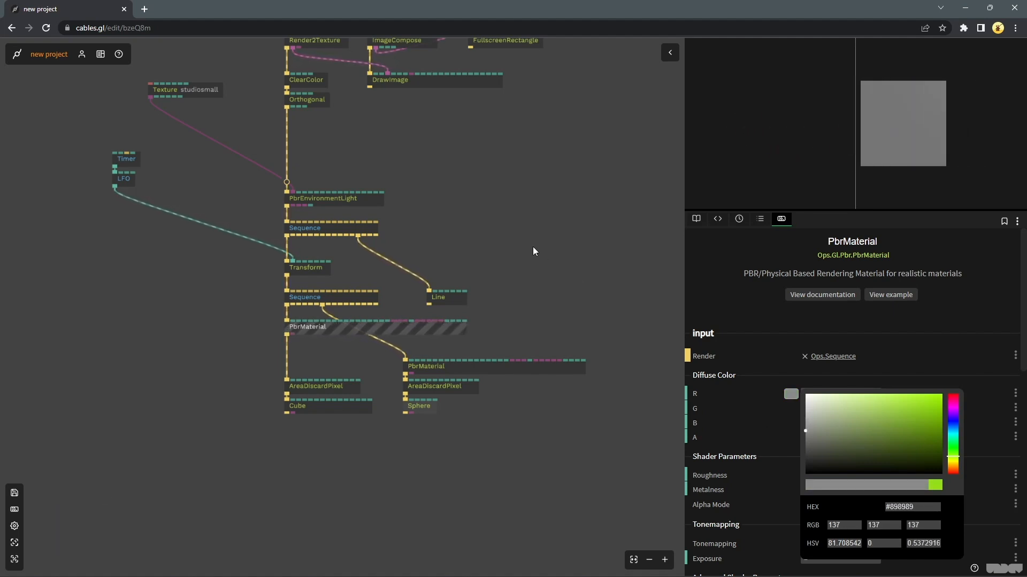
left_click(773, 447)
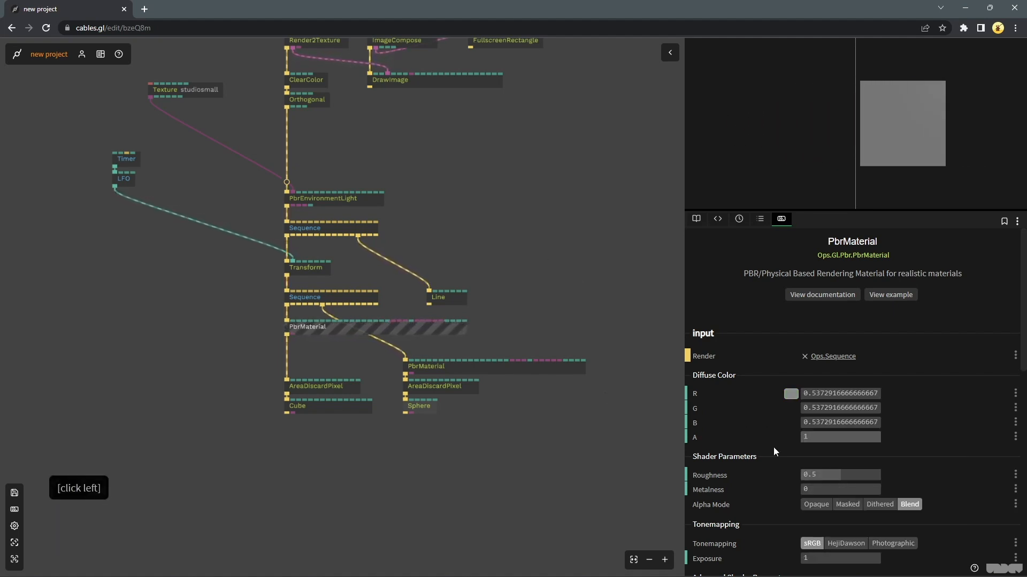
Set the Cube's PbrMaterial roughness to about 0.26 and metalness to 0.275, and deselect it
scroll(815, 480, "down", 3)
left_click_drag(800, 328, 821, 317)
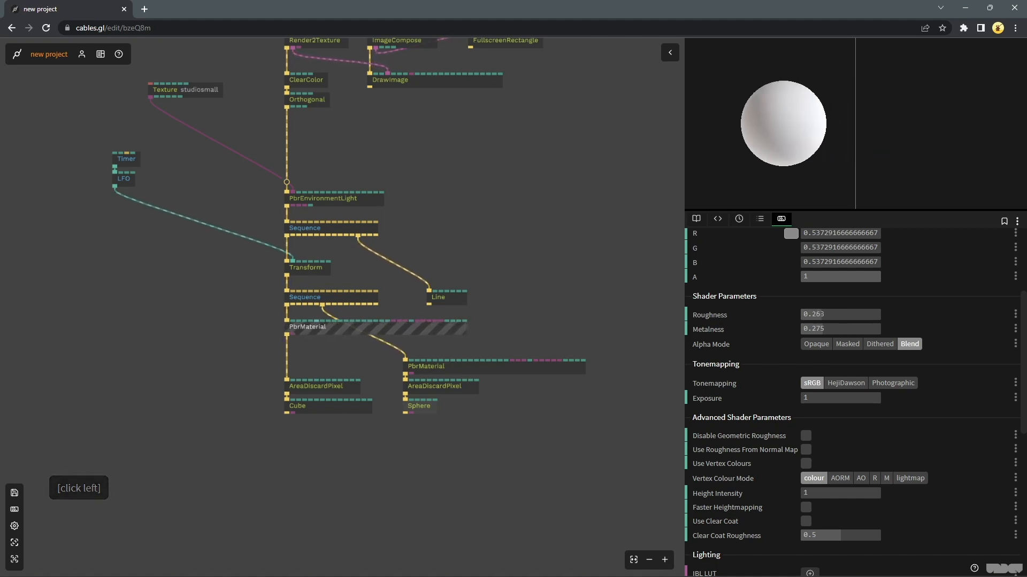
left_click(486, 191)
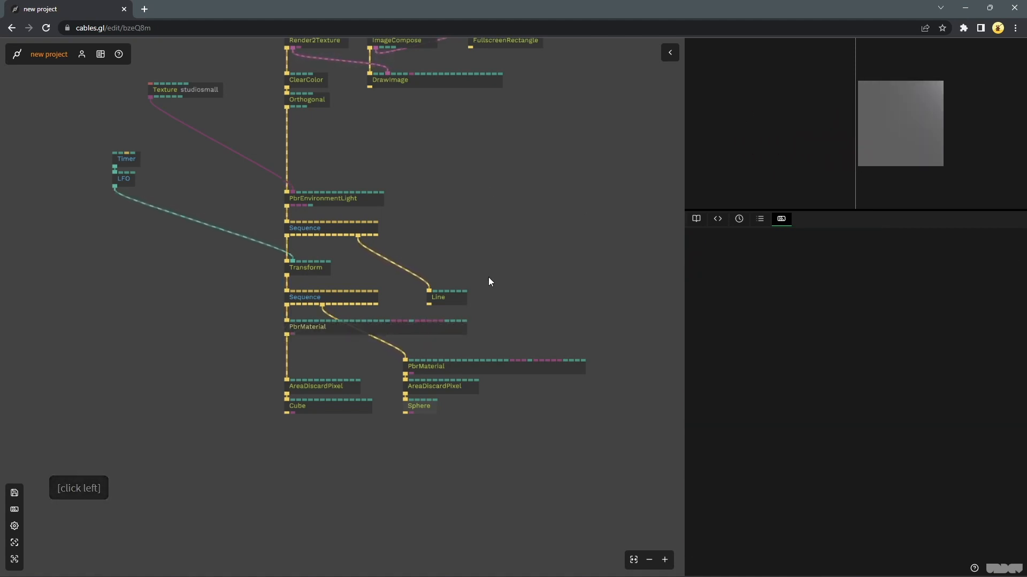
Insert a TransformView op into the link between Orthogonal and PbrEnvironmentLight
scroll(489, 279, "down", 2)
scroll(488, 277, "down", 3)
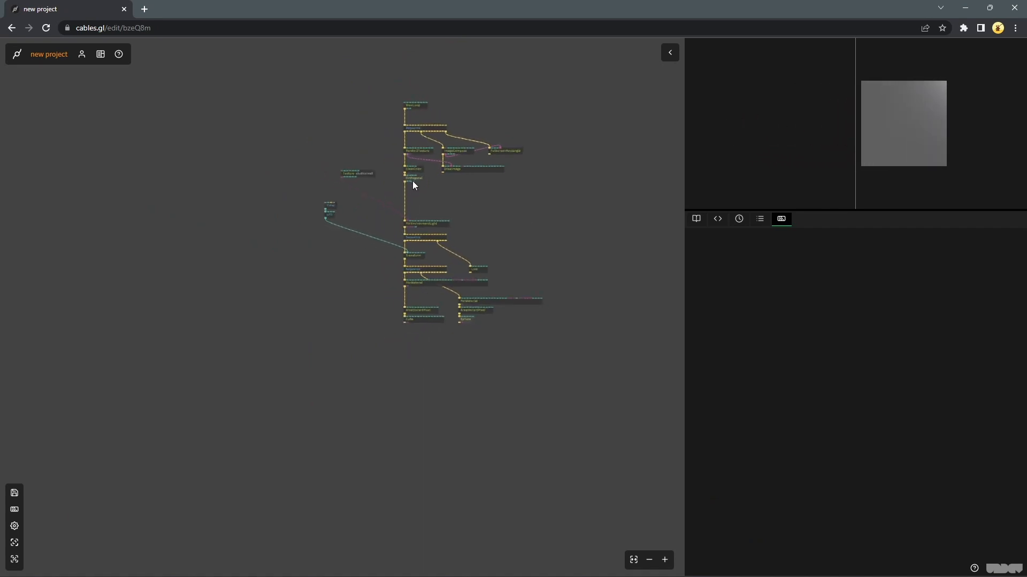
scroll(412, 181, "up", 2)
left_click(399, 208)
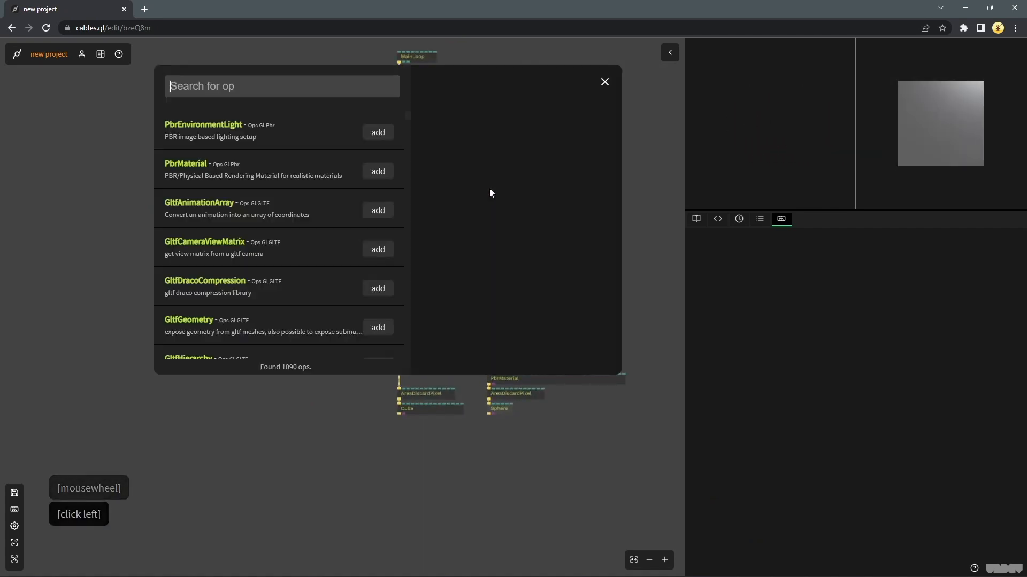
type("tran")
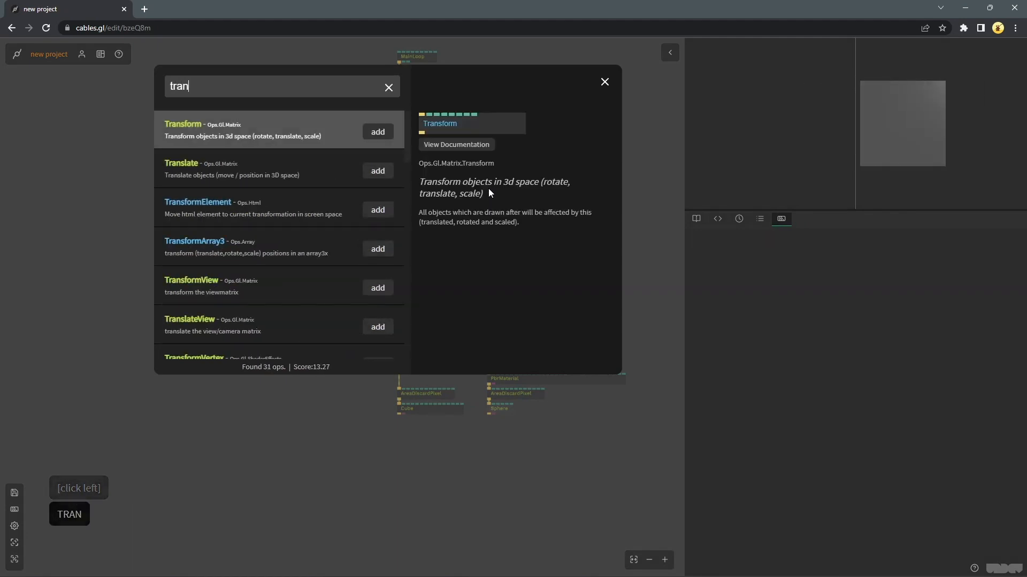
type("sformview")
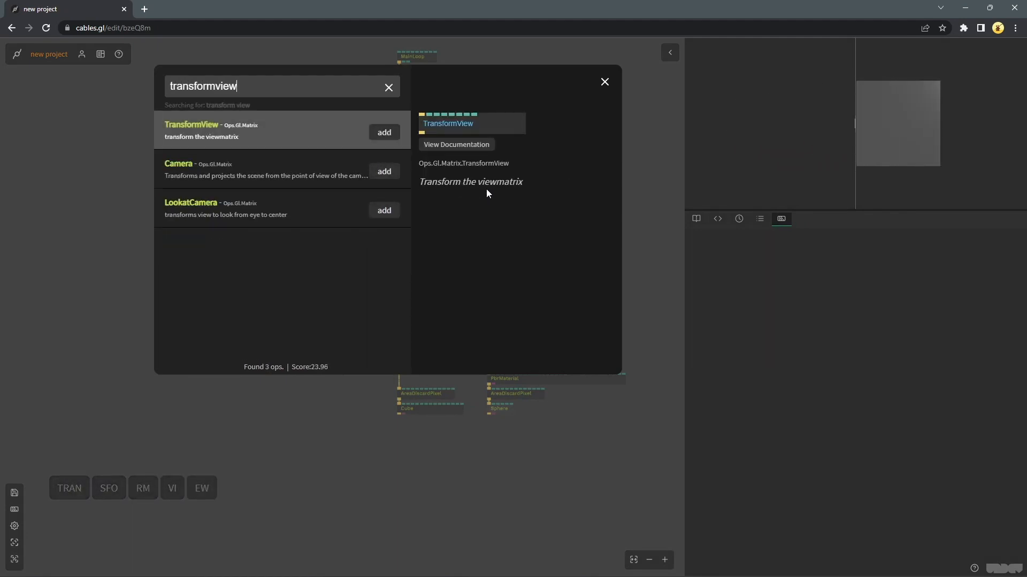
left_click(381, 129)
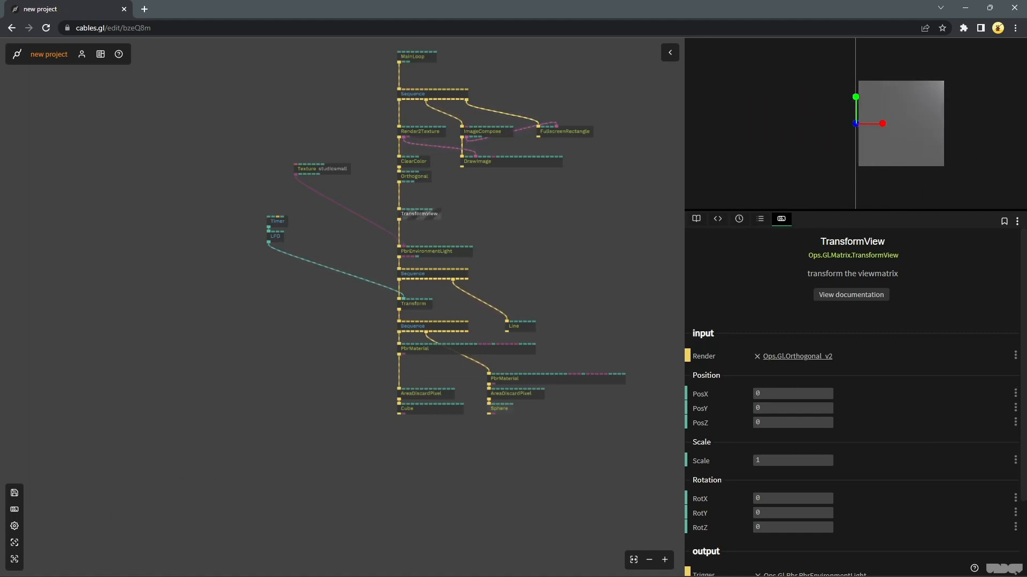
Set the TransformView's RotZ to 90 and its Scale to 0.5, and deselect it
left_click(795, 514)
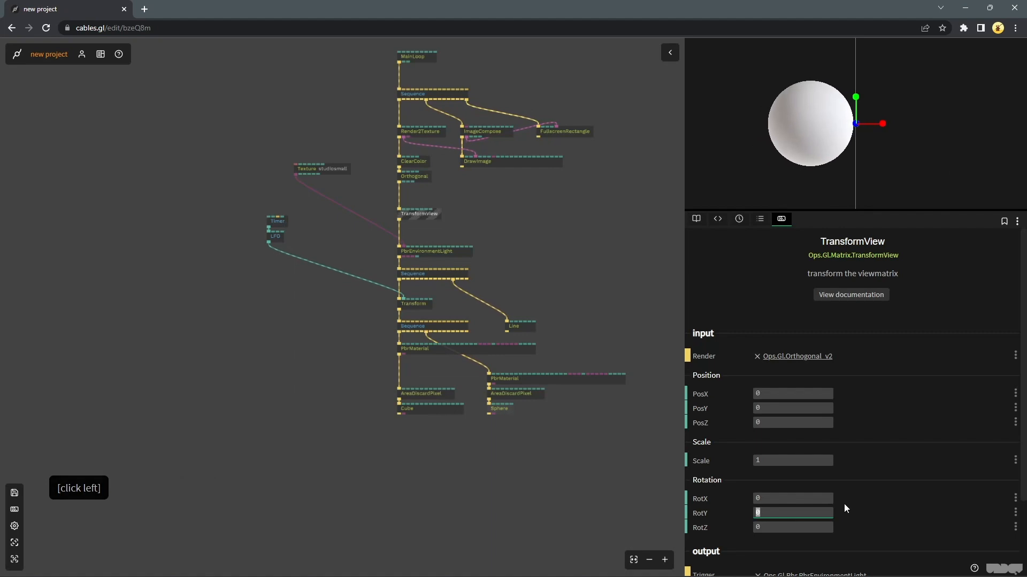
left_click(794, 526)
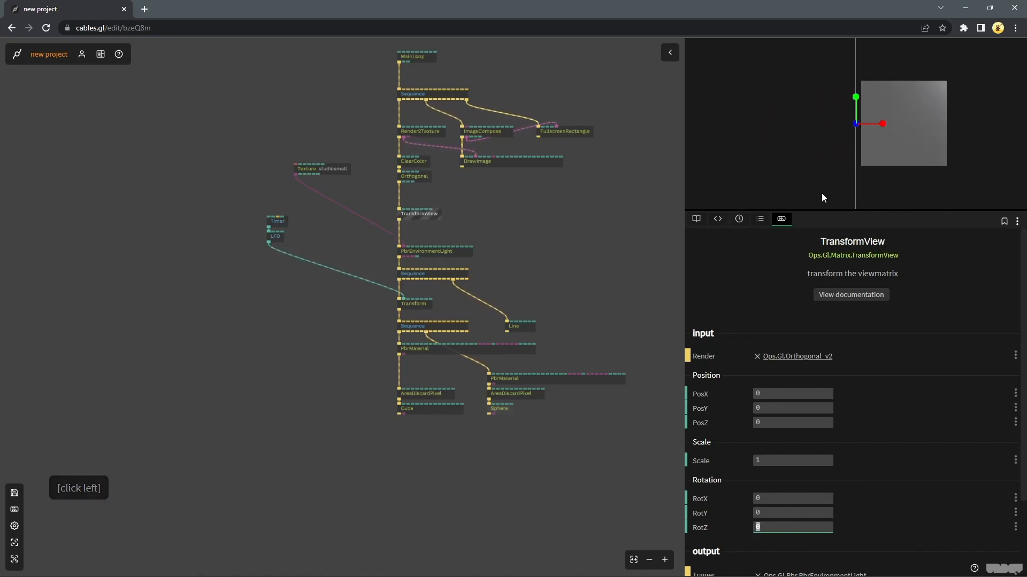
type("90")
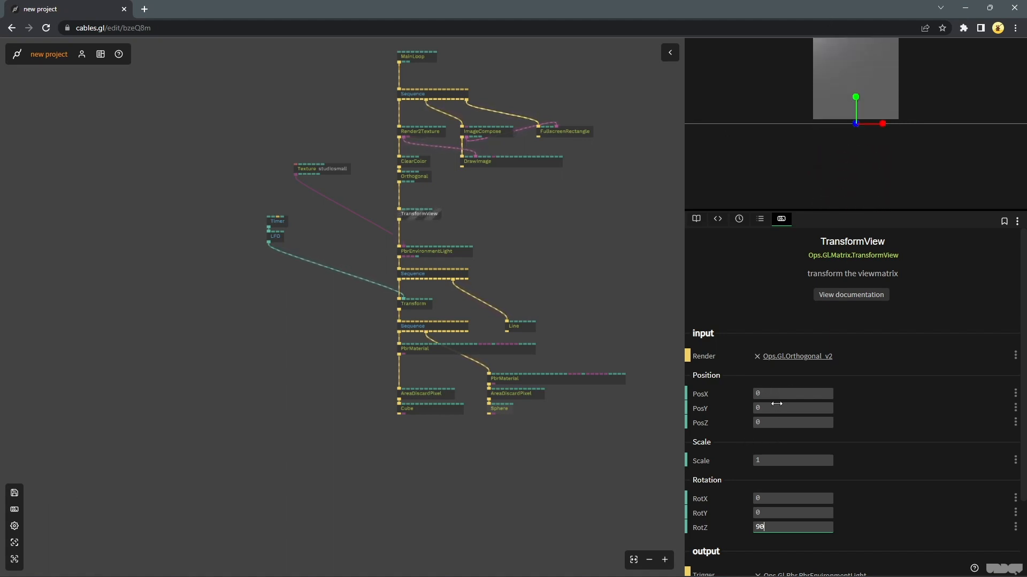
left_click(802, 460)
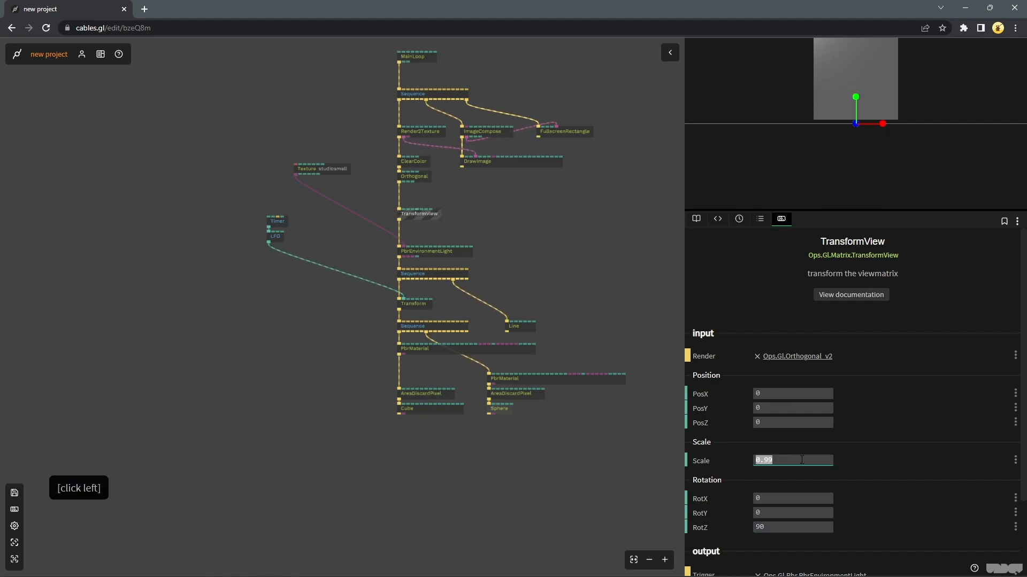
type("0.5")
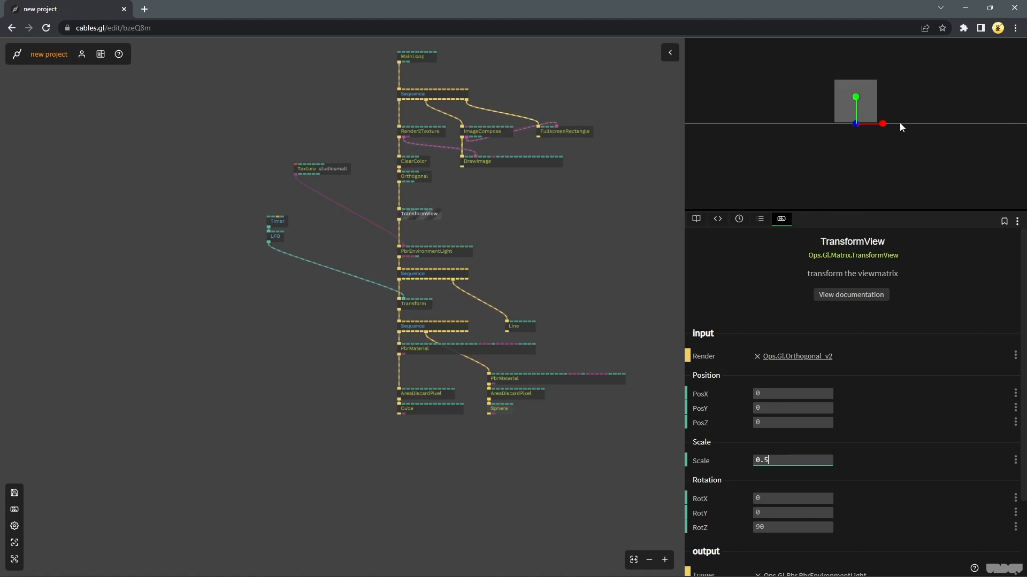
left_click(569, 235)
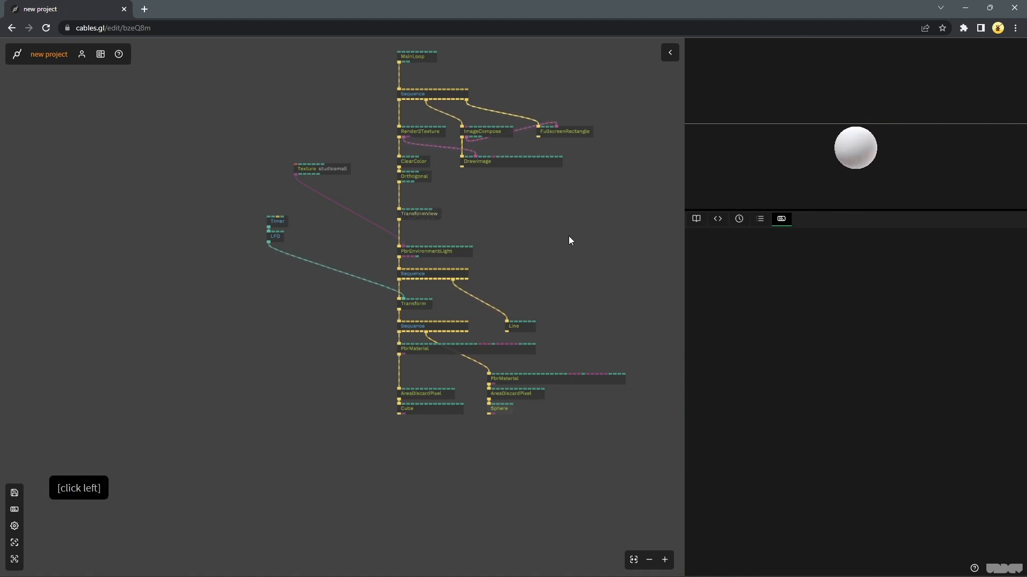
Move the LFO further below the Timer, duplicate it, and connect the Timer's output to the copy's time input
left_click(276, 241)
left_click_drag(276, 248, 277, 262)
left_click(277, 221)
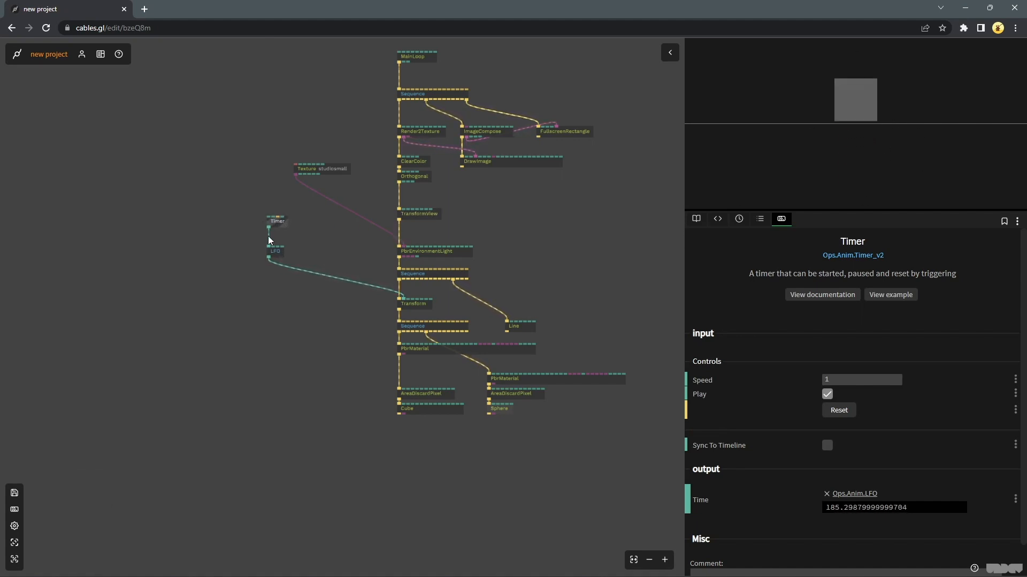
left_click(277, 255)
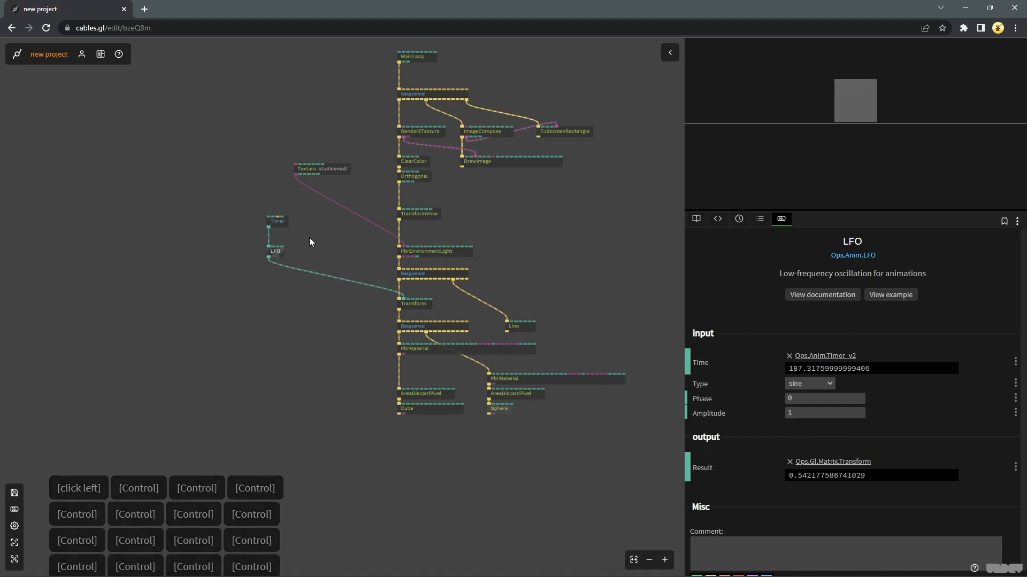
key("ctrl+c")
key("ctrl+v")
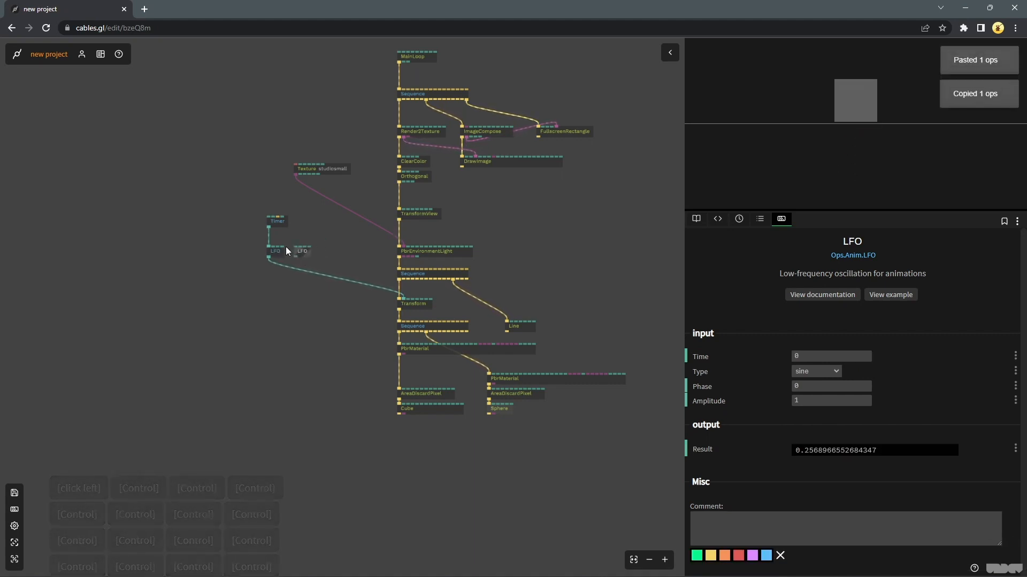
left_click_drag(269, 228, 296, 247)
Insert a Sum op into the link between the first LFO and Transform, and connect the second LFO to its Number2
left_click(315, 272)
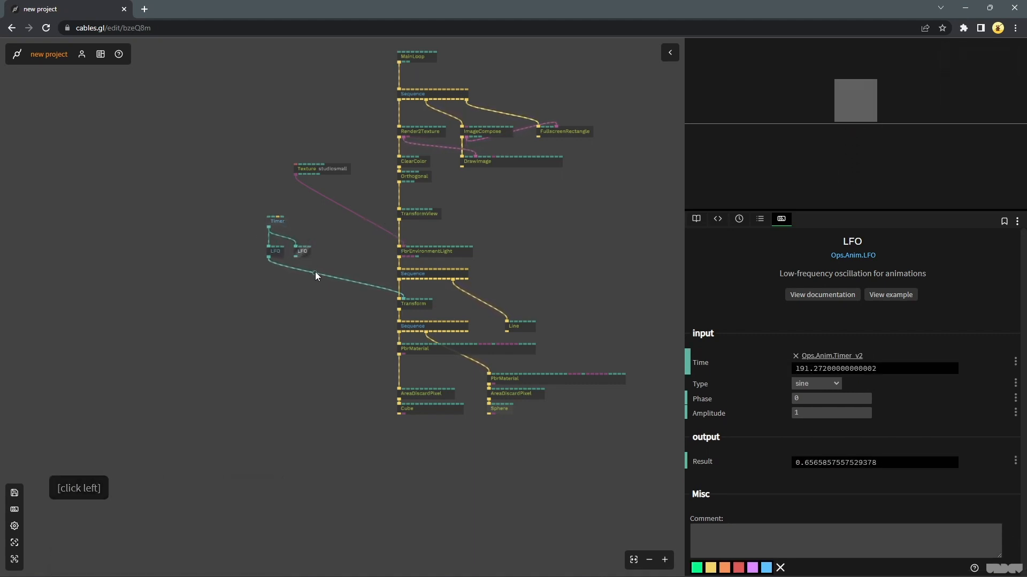
left_click(315, 272)
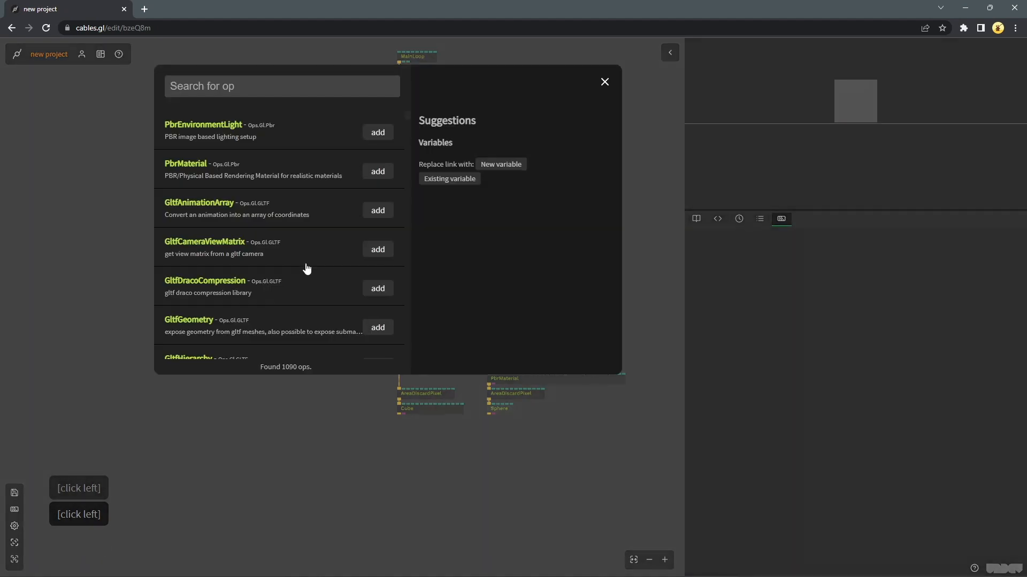
type("+")
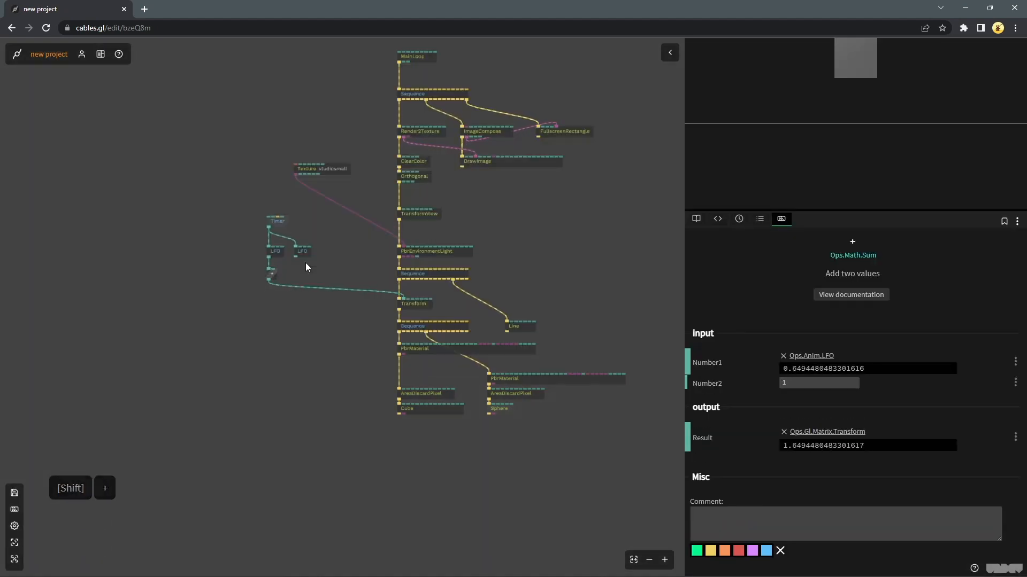
left_click_drag(274, 274, 303, 257)
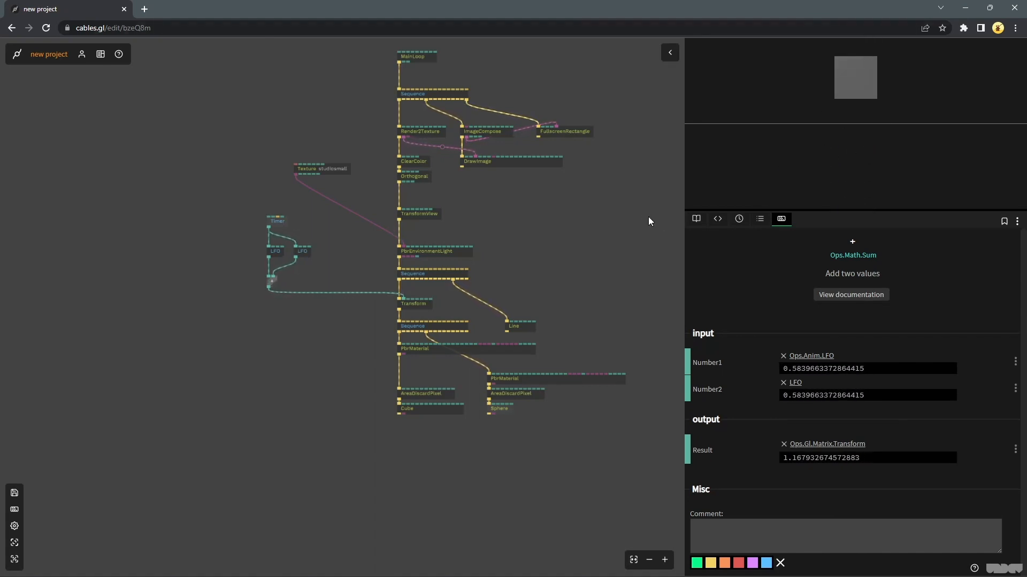
View the rendered output in fullscreen and return to the patch editor
left_click(798, 184)
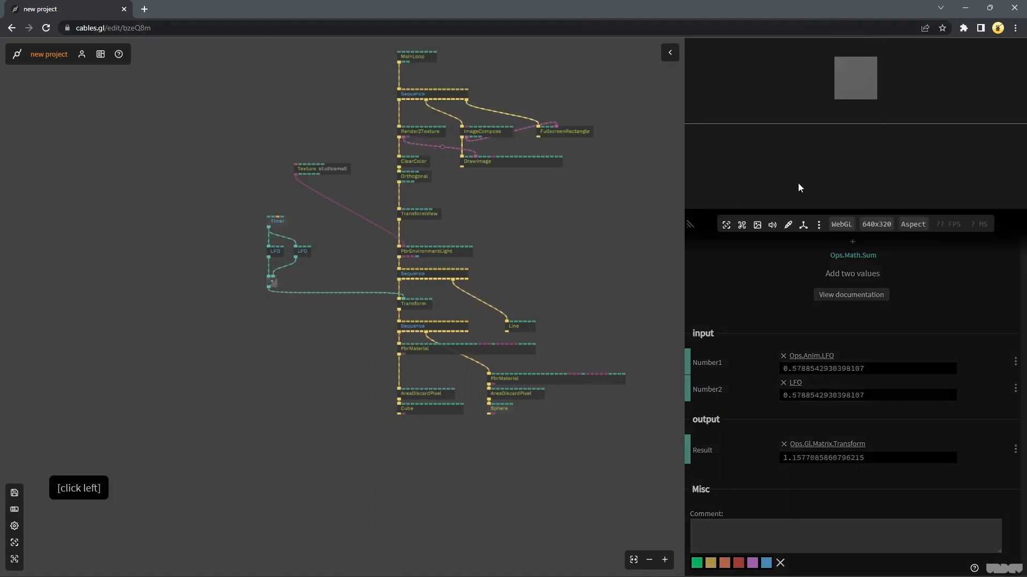
left_click(718, 229)
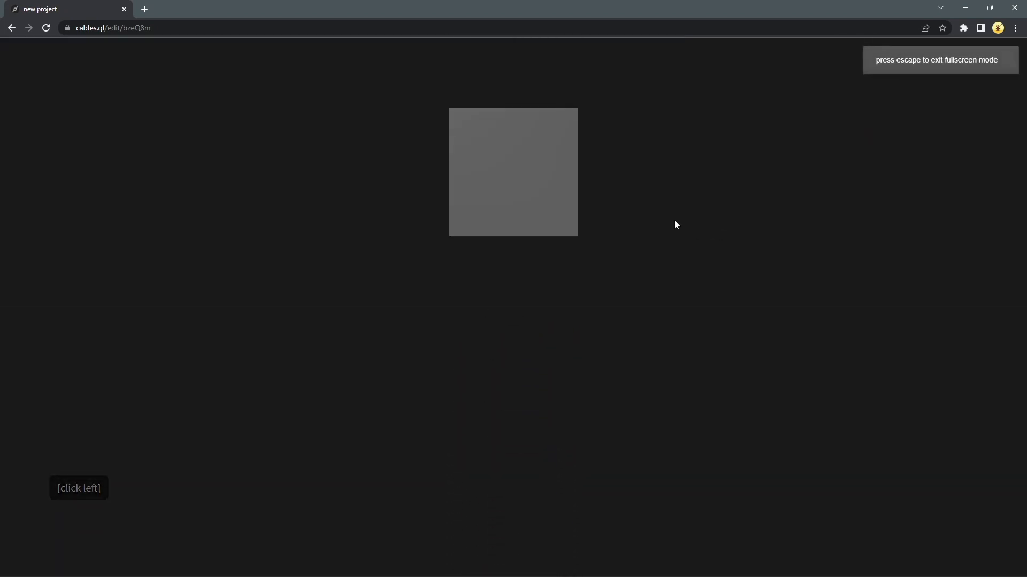
key("Escape")
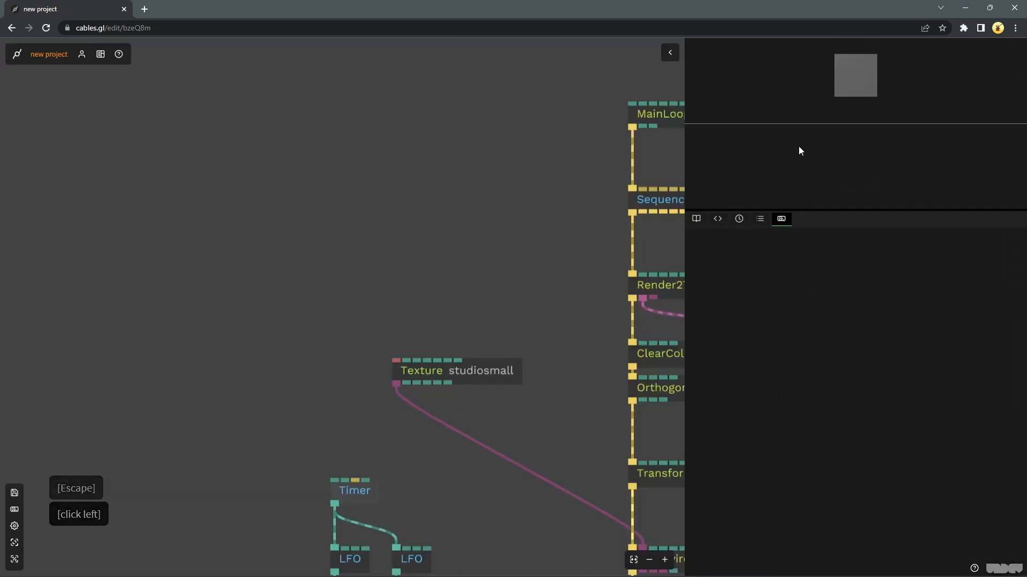
Set the render canvas aspect ratio to 1:1
left_click(798, 148)
left_click(885, 227)
left_click(902, 235)
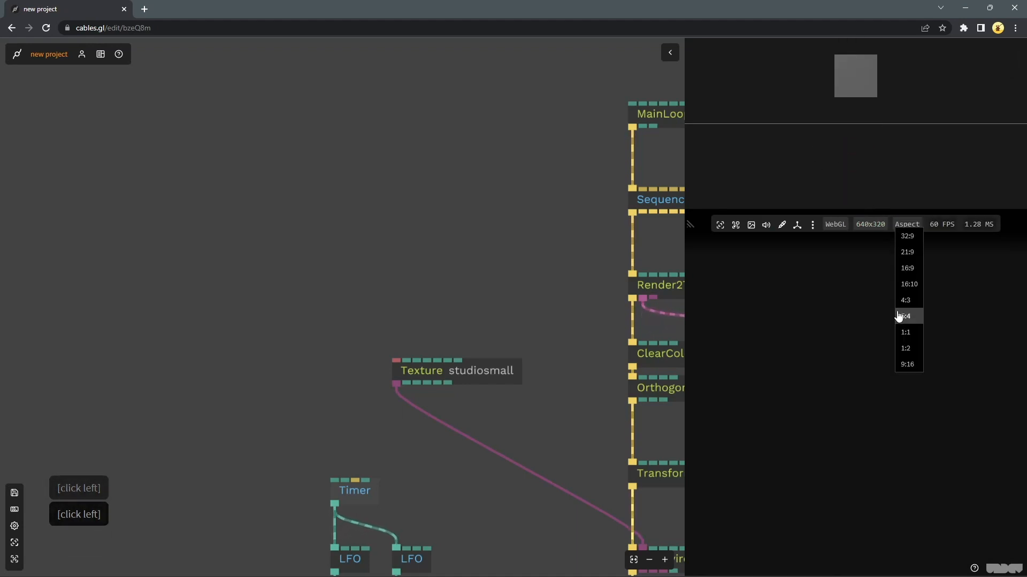
left_click(906, 332)
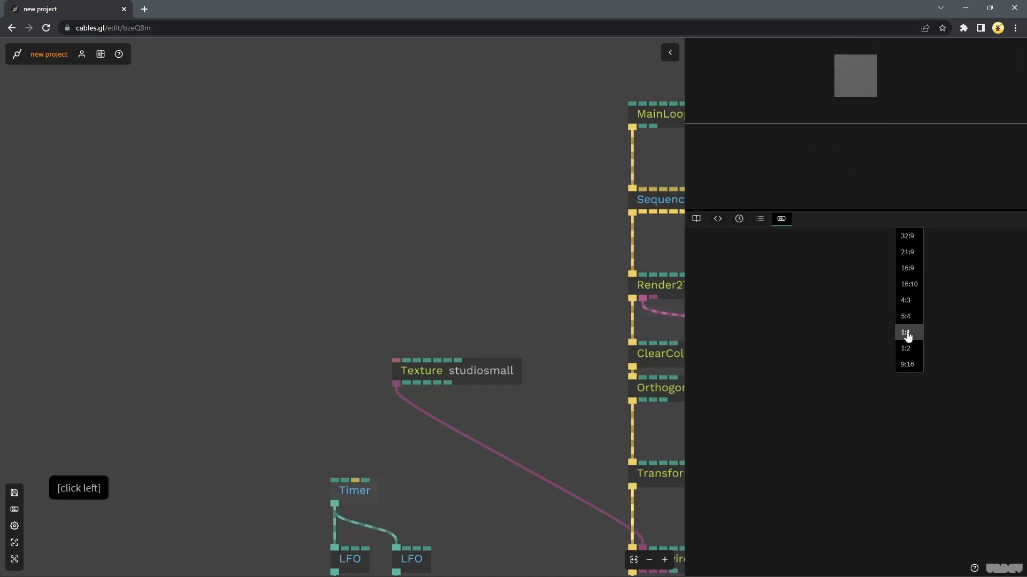
left_click(433, 242)
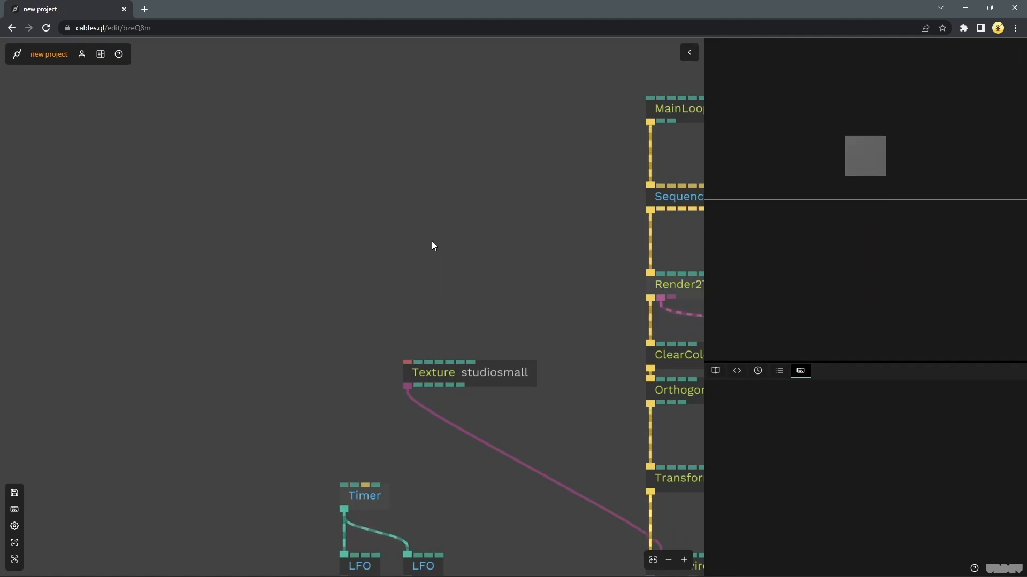
Add a ColorMap op connected below the DrawImage op in the ImageCompose chain
scroll(432, 245, "down", 2)
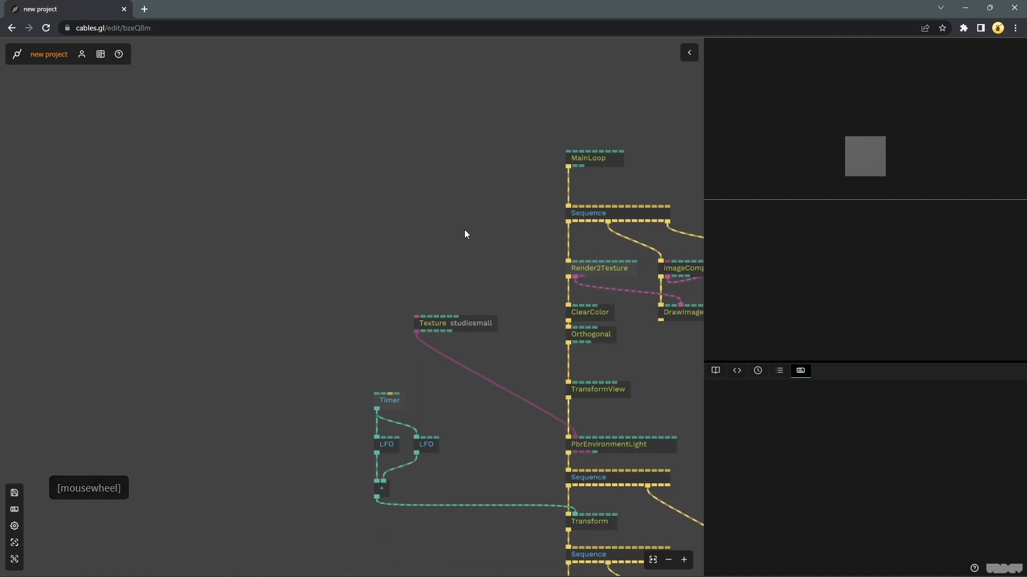
scroll(465, 228, "down", 2)
left_click_drag(470, 228, 227, 151)
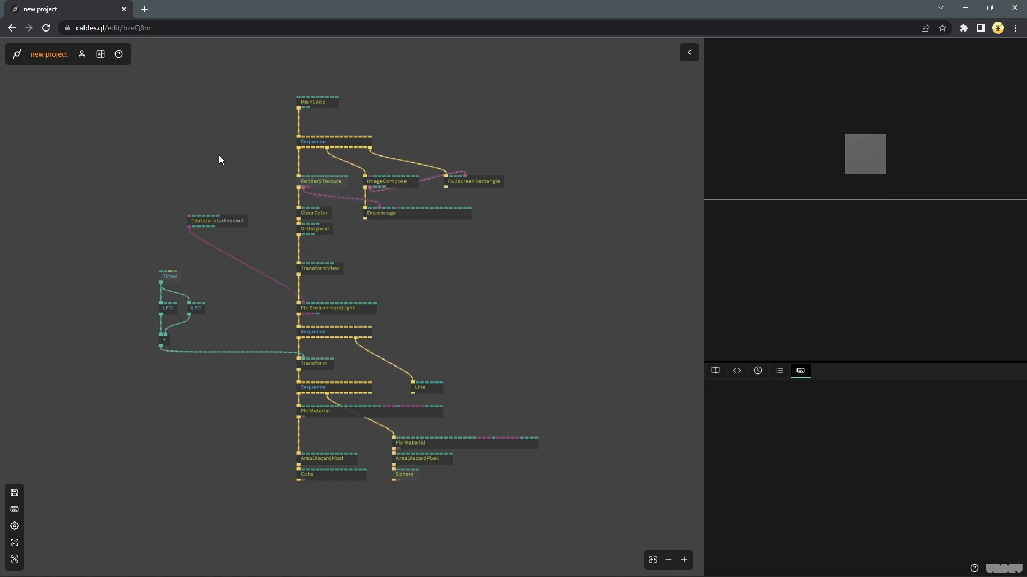
left_click(220, 156)
left_click(454, 133)
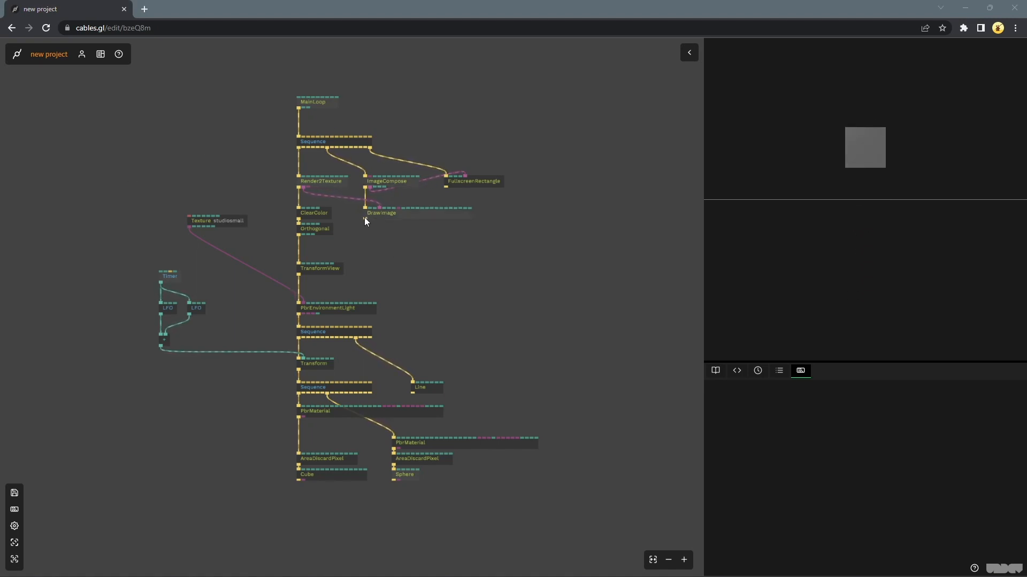
left_click_drag(365, 220, 361, 250)
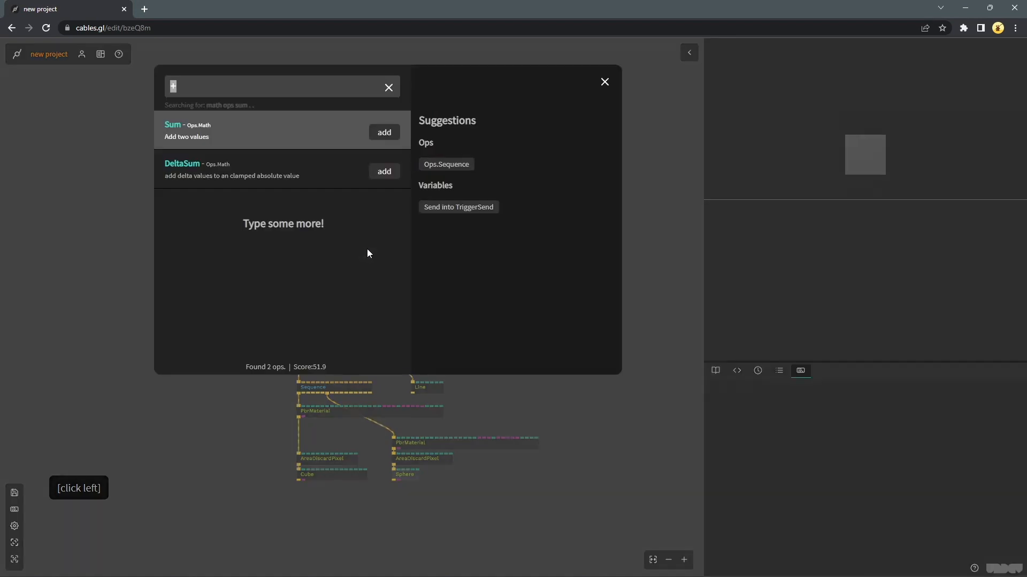
type("colormap")
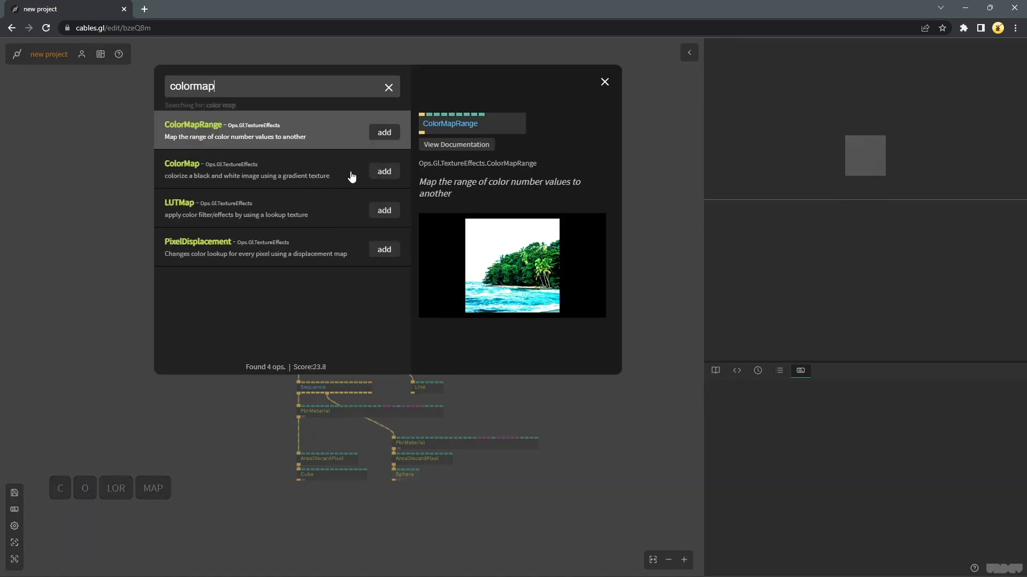
left_click(384, 171)
Add a ColorPalettes op feeding its texture into the ColorMap's gradient input
left_click_drag(380, 248, 424, 127)
type("col")
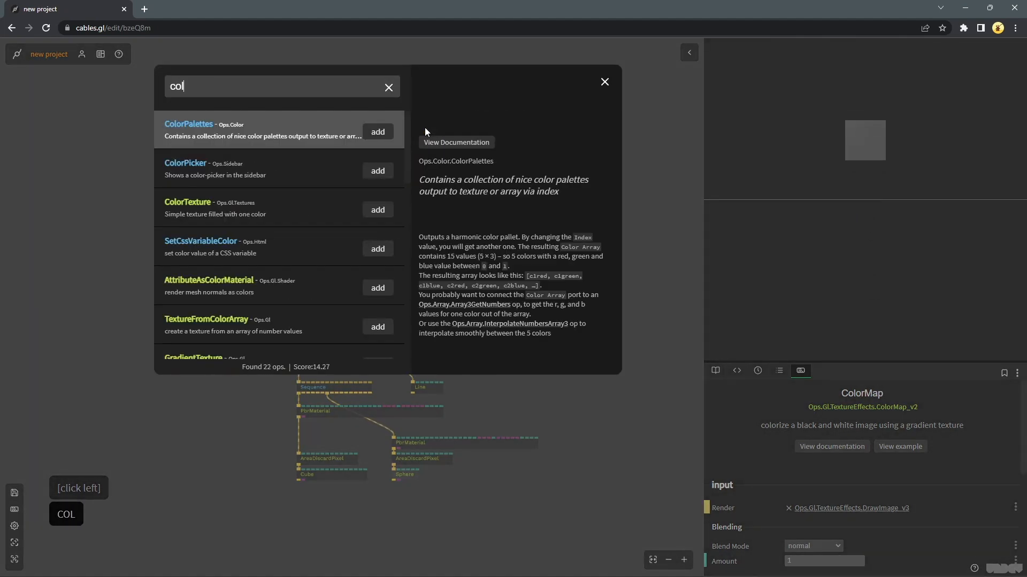
type("orpa")
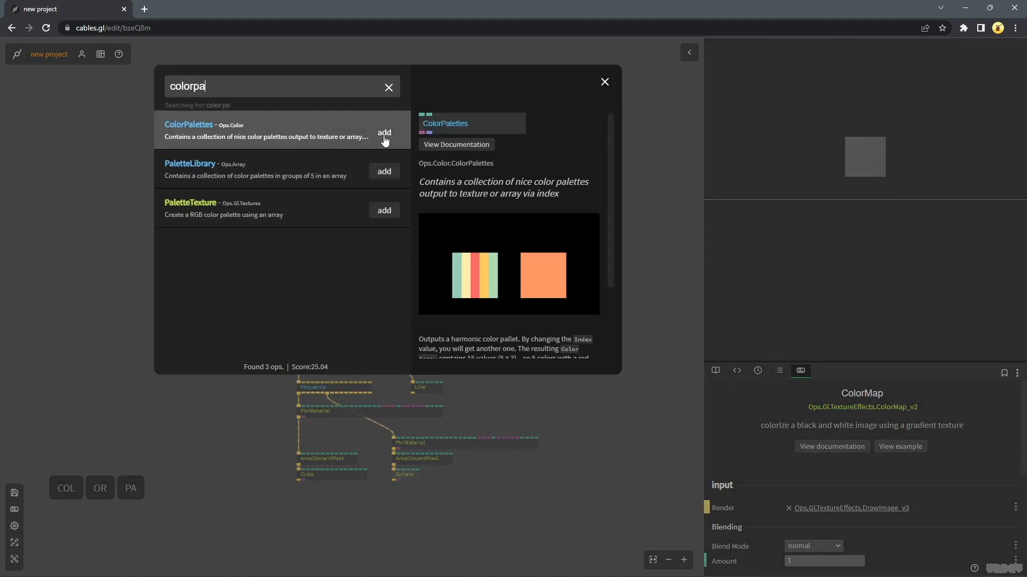
left_click(384, 134)
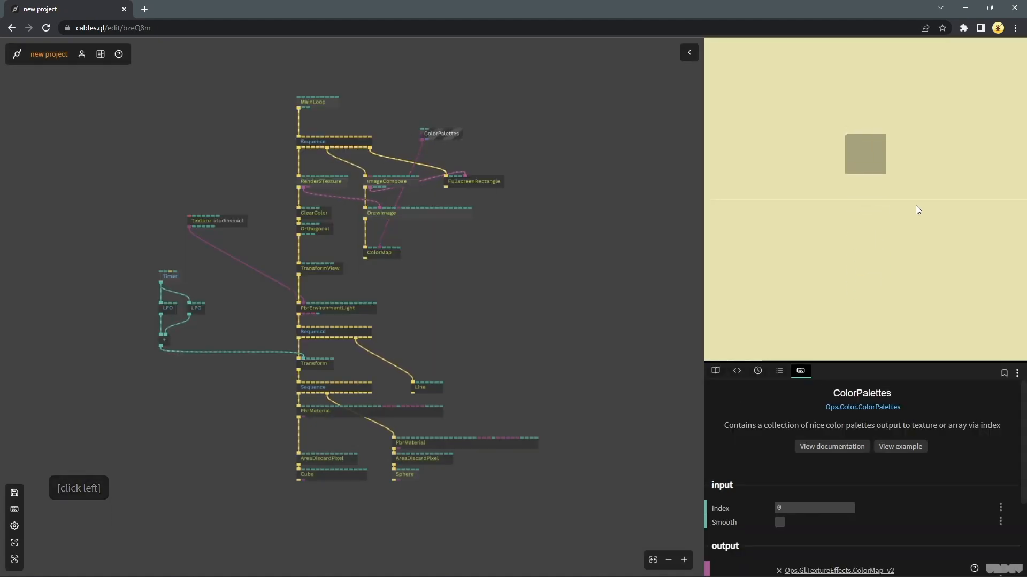
Enable Smooth on the ColorPalettes op, set its Index to 322, and nudge it slightly down in the patch
left_click(780, 523)
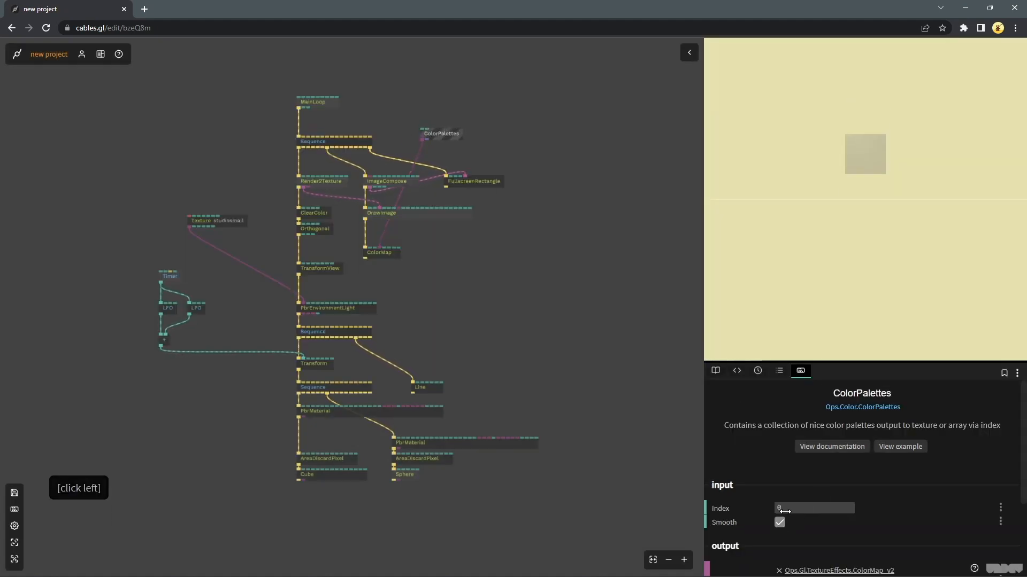
left_click_drag(785, 511, 827, 508)
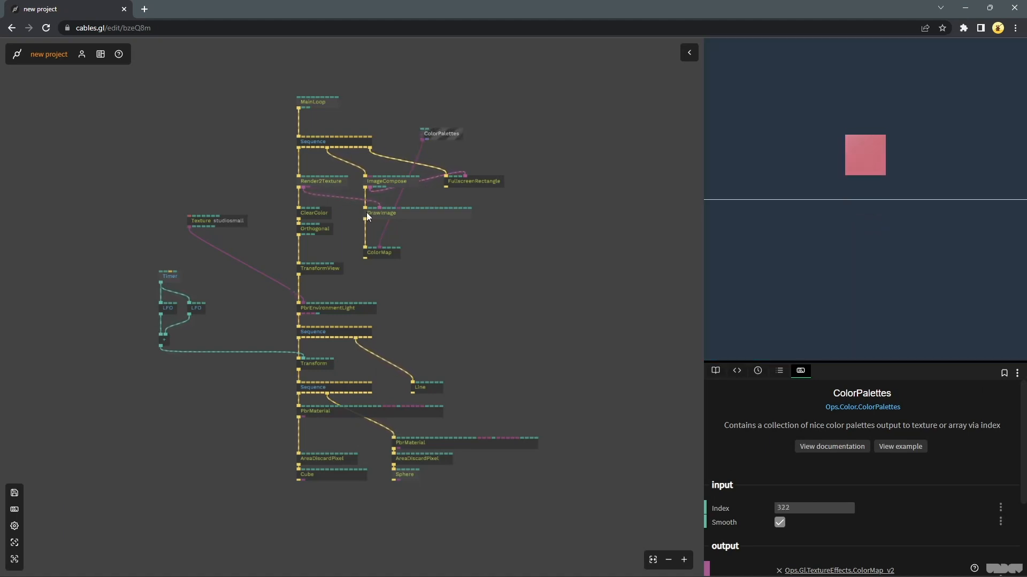
left_click(454, 130)
left_click_drag(454, 131, 453, 137)
left_click(491, 114)
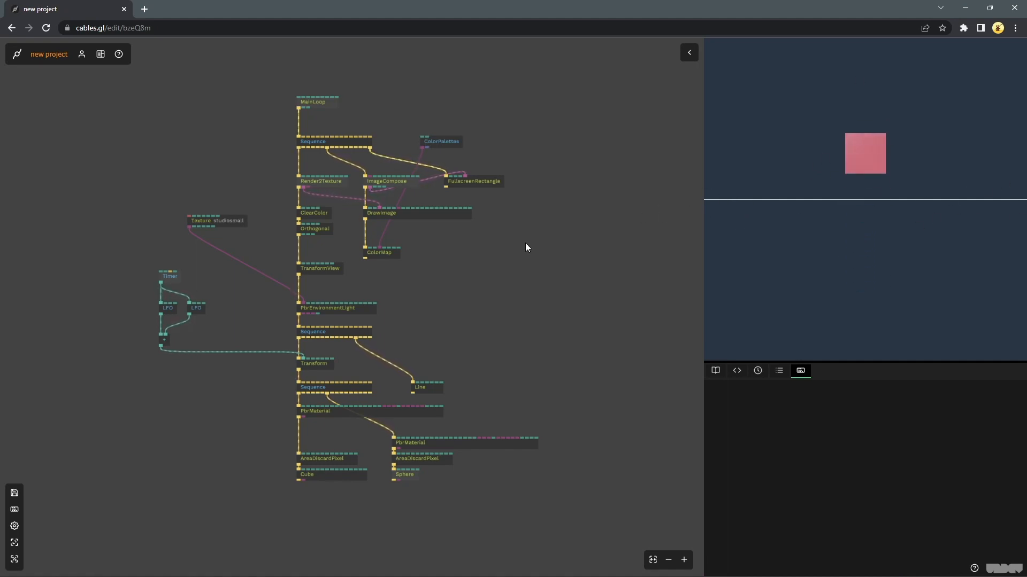
Center the Sum op below the two LFOs and attach a VizNumber op to the first LFO's result
left_click(165, 336)
left_click_drag(164, 342, 183, 342)
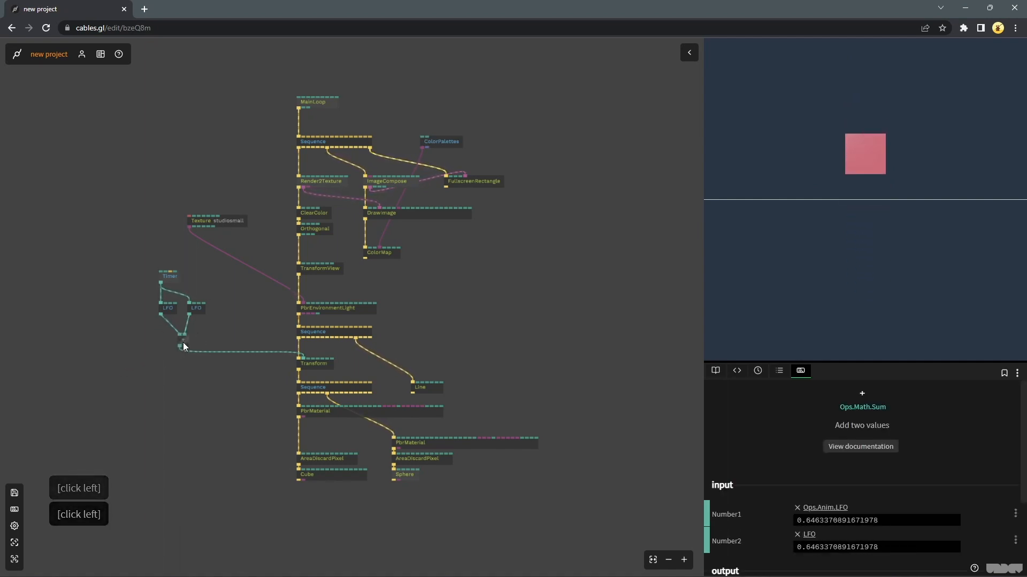
left_click(168, 313)
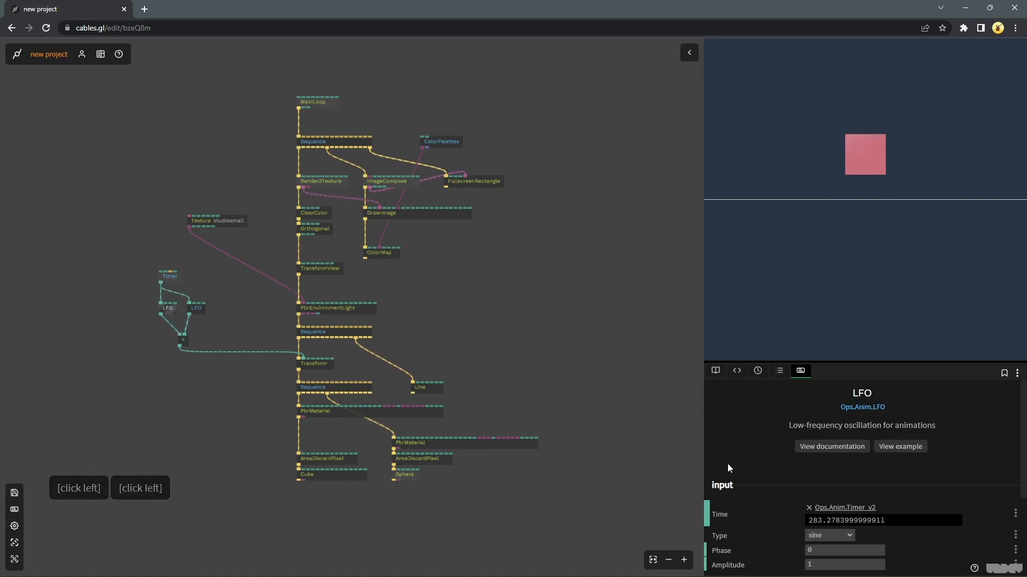
scroll(797, 476, "down", 3)
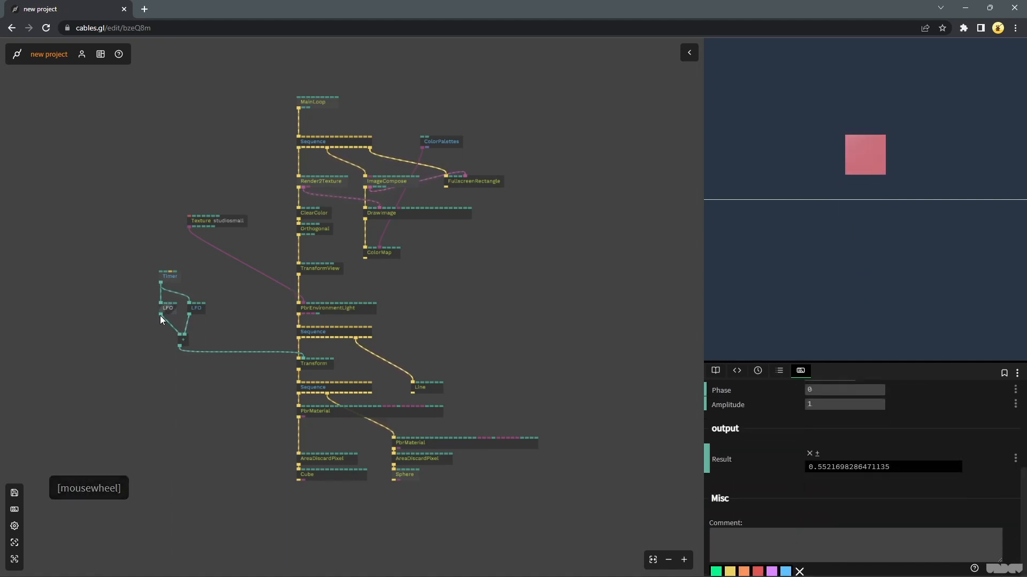
left_click_drag(160, 319, 138, 348)
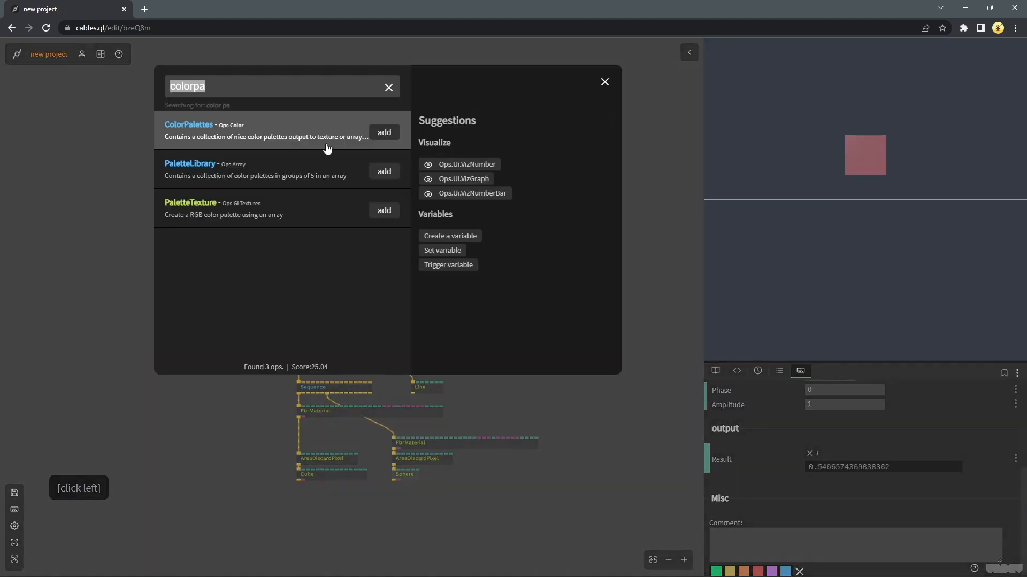
left_click(436, 165)
left_click(178, 355)
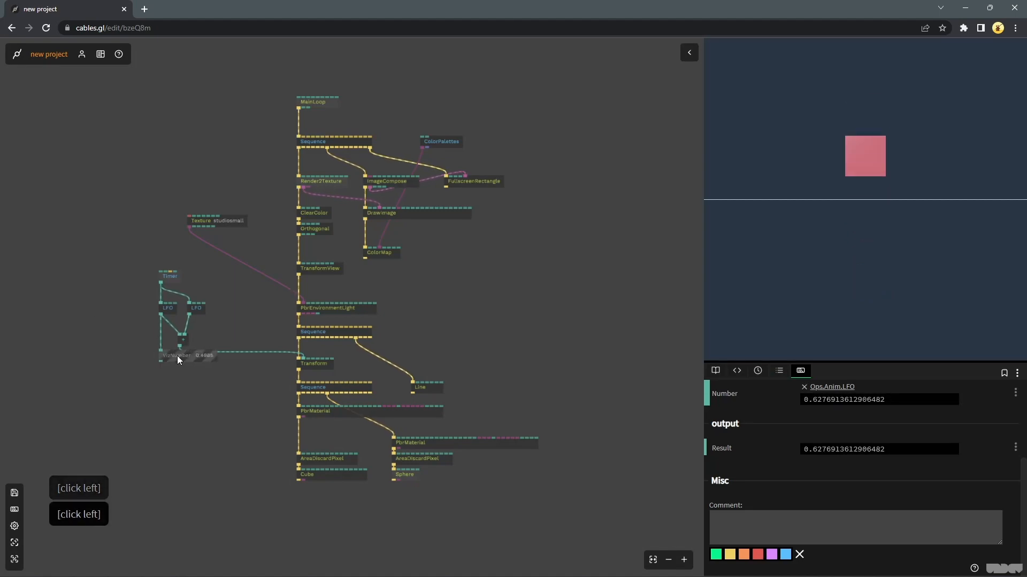
Attach a VizGraph op to the VizNumber's result to plot the first LFO's signal
scroll(155, 373, "up", 5)
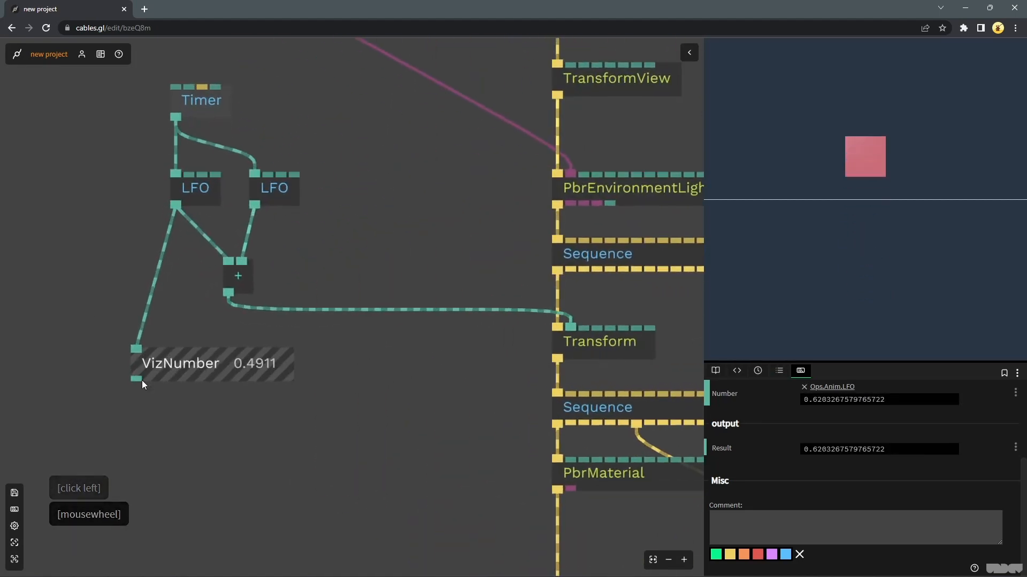
left_click_drag(137, 379, 135, 412)
left_click(483, 182)
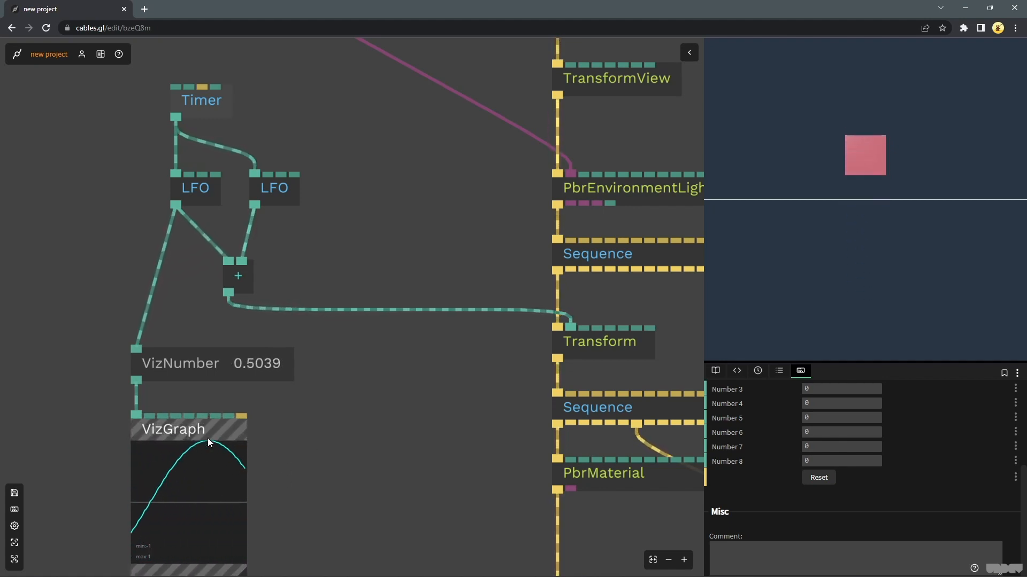
Add a MapRange op connected to the VizNumber's result, beside the VizGraph
scroll(260, 435, "down", 3)
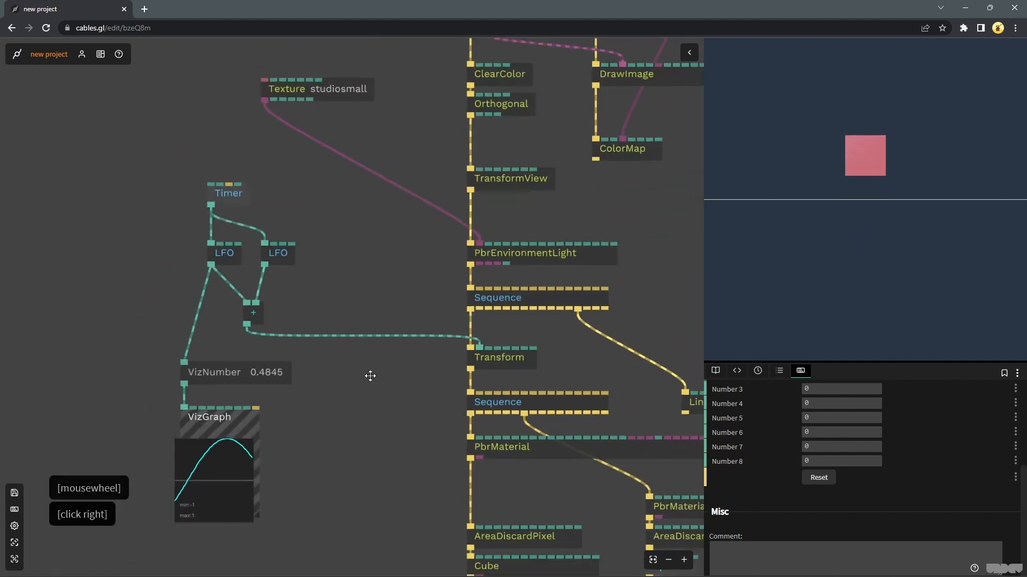
left_click_drag(370, 376, 423, 279)
left_click_drag(268, 234, 368, 265)
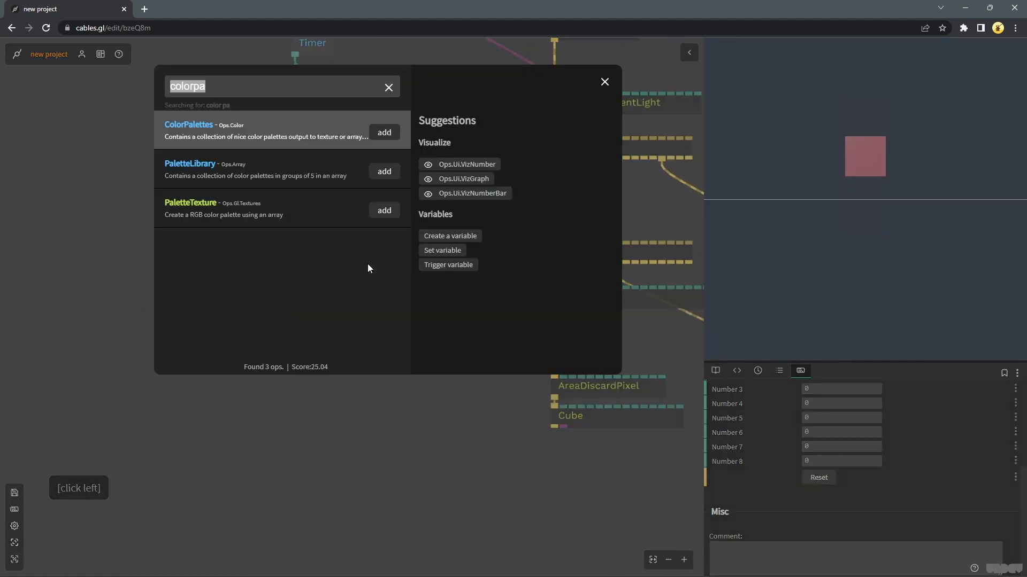
type("mapra")
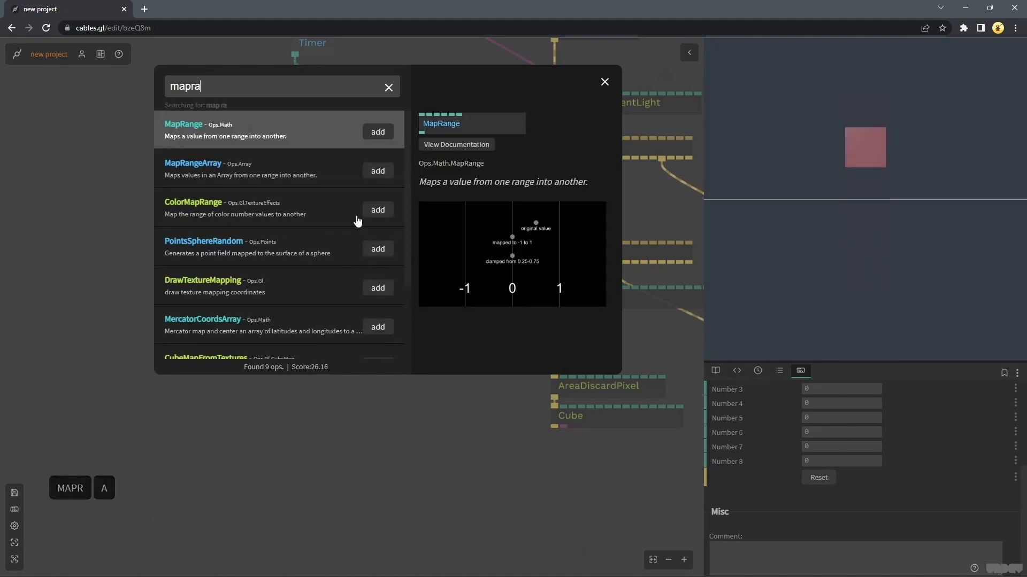
left_click(381, 131)
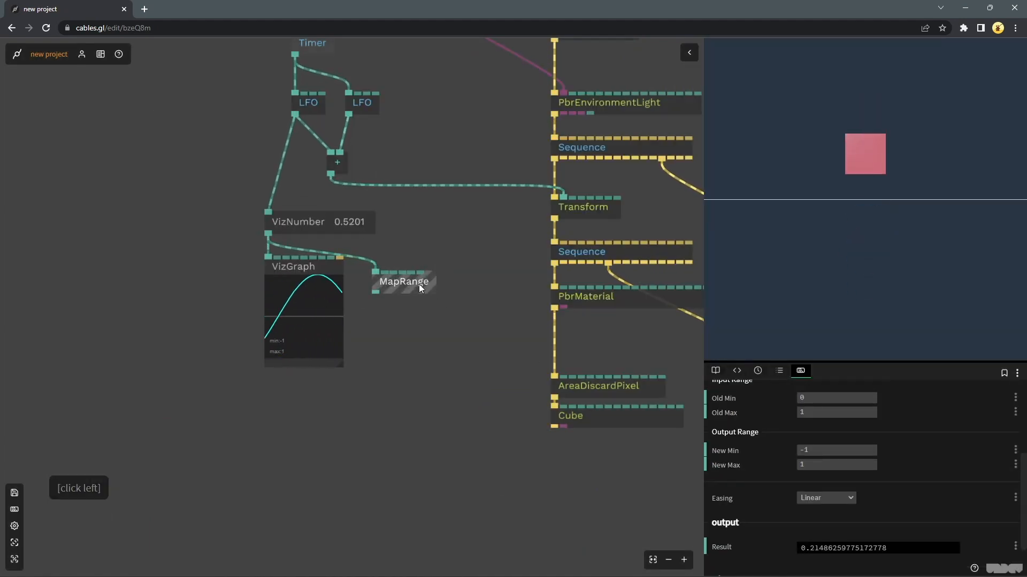
Align the MapRange op level with the VizGraph and set Old Min to -1, New Min to -0.9 and New Max to 0.9
left_click_drag(418, 284, 415, 270)
left_click(855, 398)
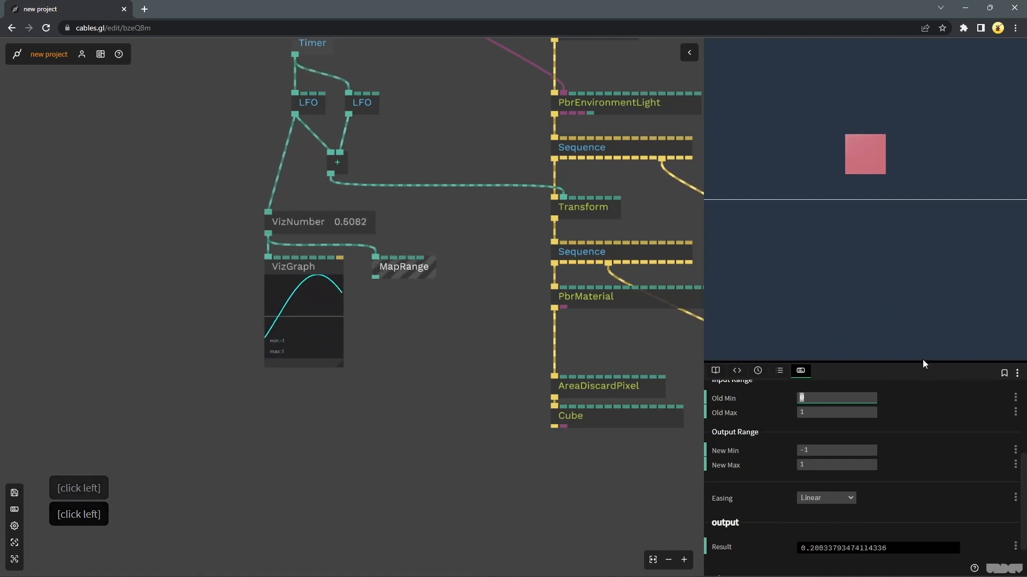
type("-1")
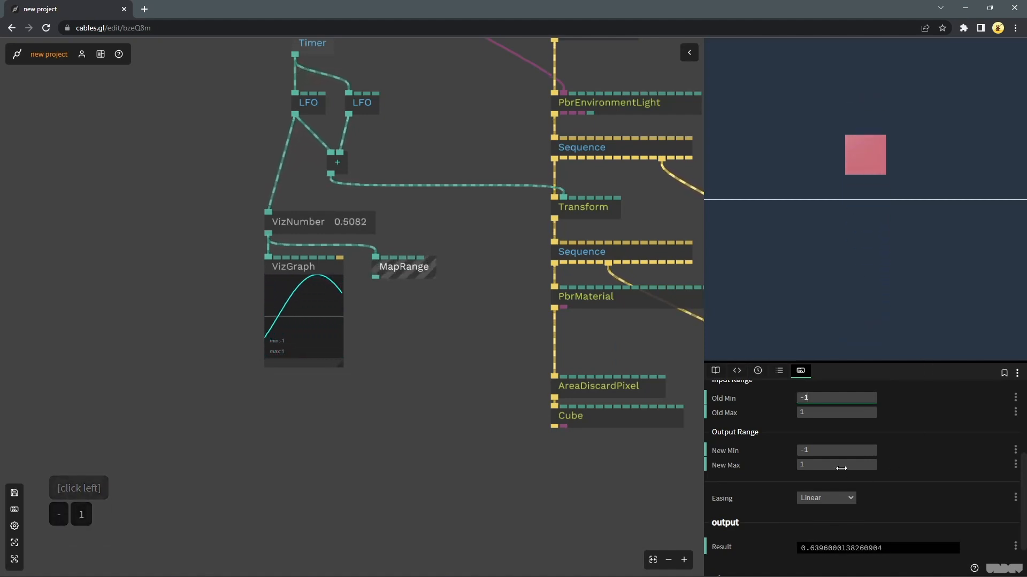
left_click(837, 451)
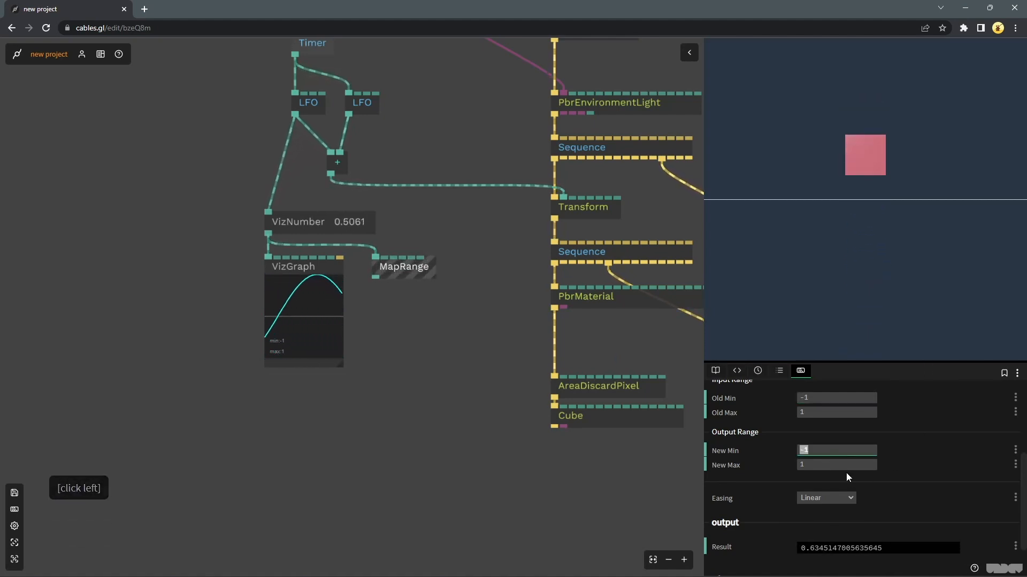
type("-0")
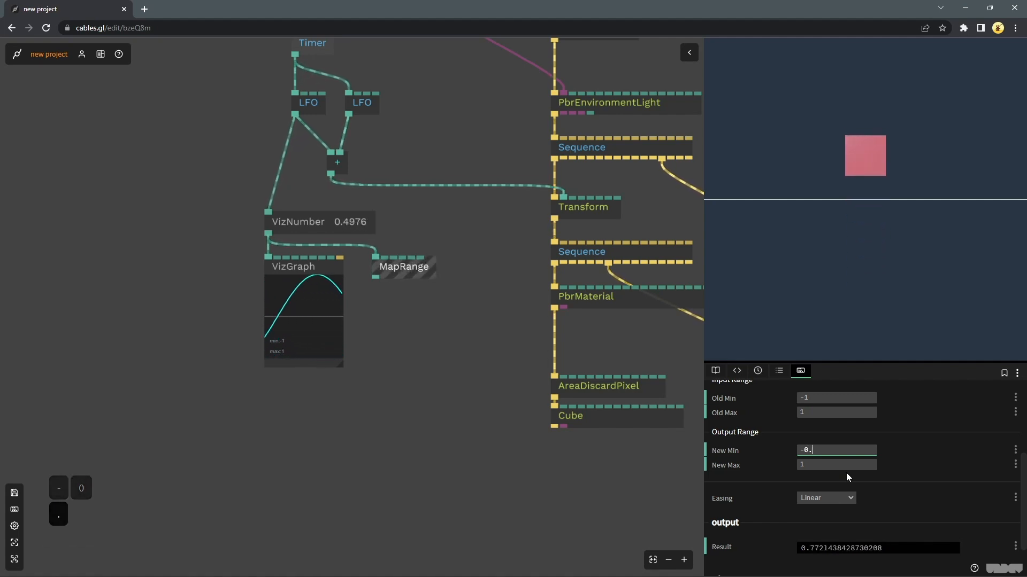
type(".9")
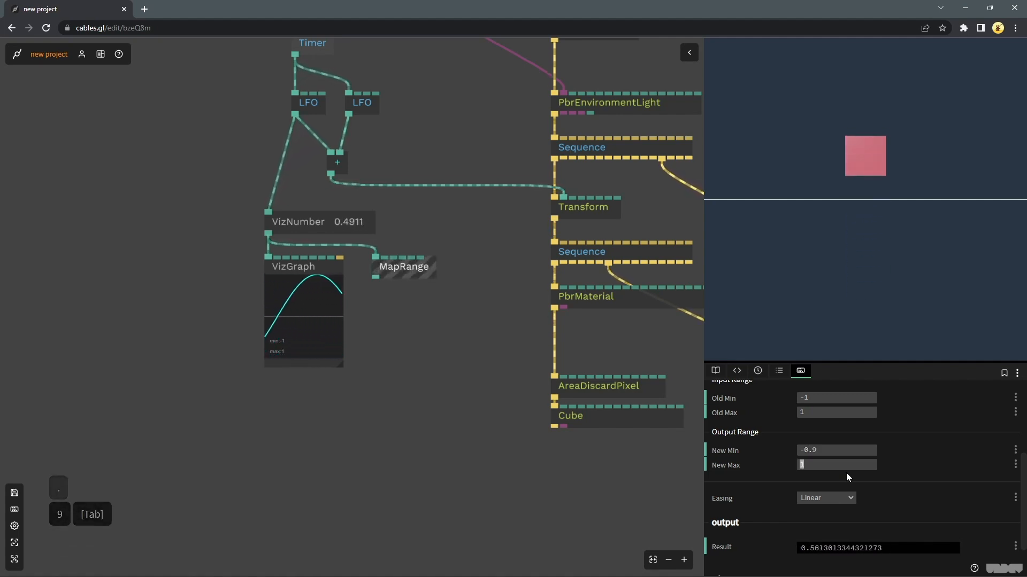
type("0.9")
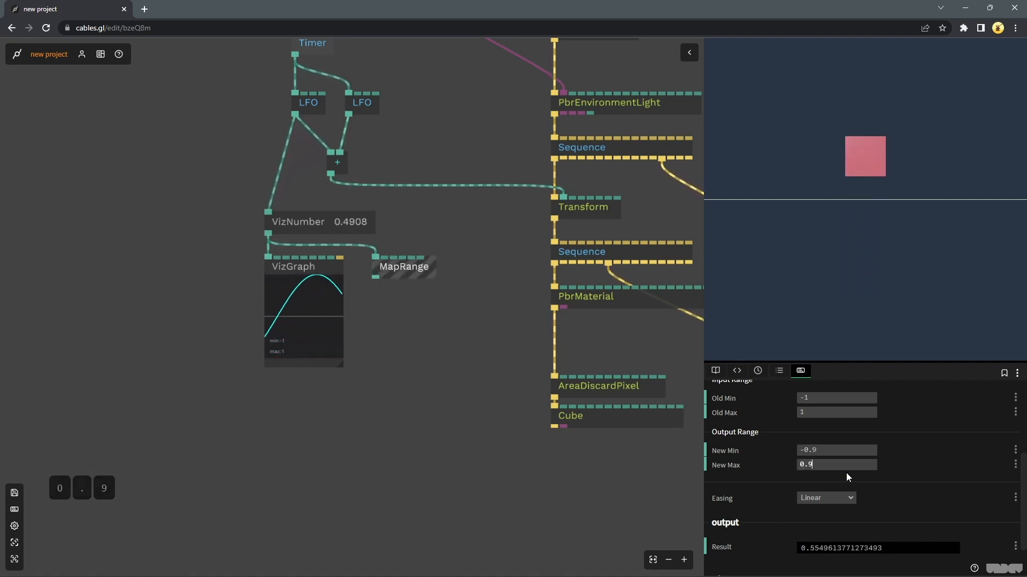
left_click(413, 332)
Attach a Floor op to the MapRange's result and plot the Floor's output with a second VizGraph
mouse_move(376, 279)
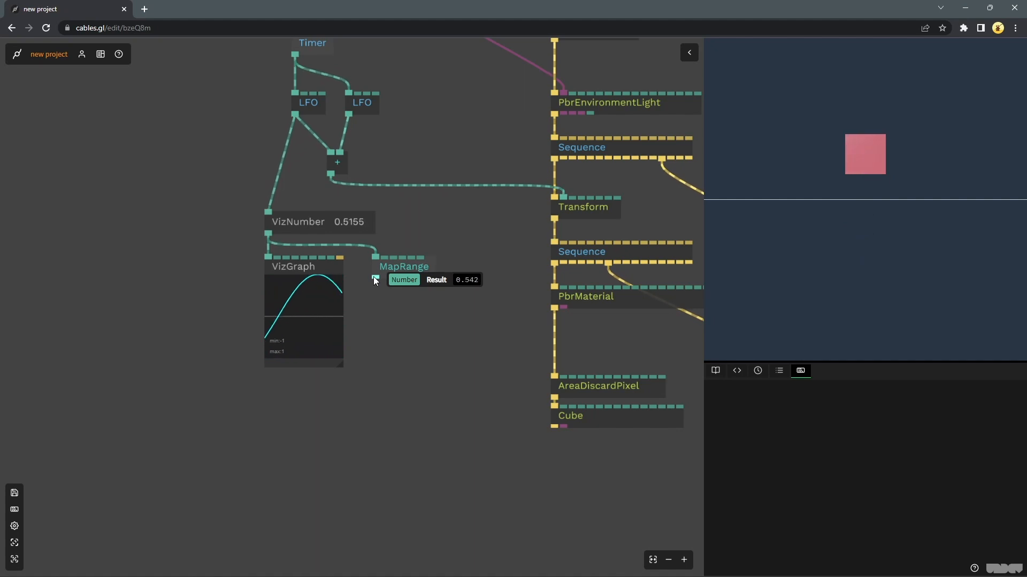
left_click_drag(374, 278, 378, 316)
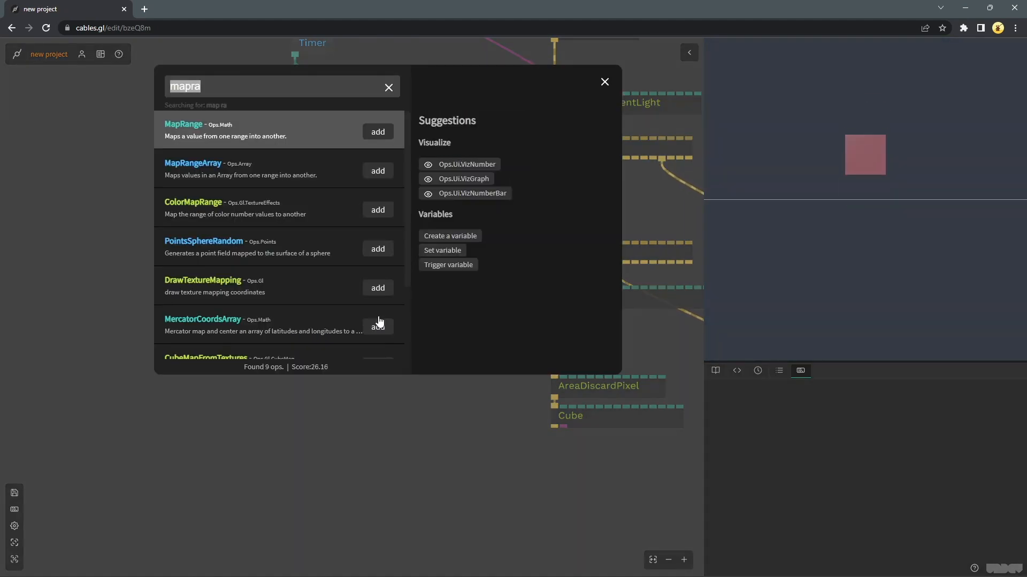
type("floor")
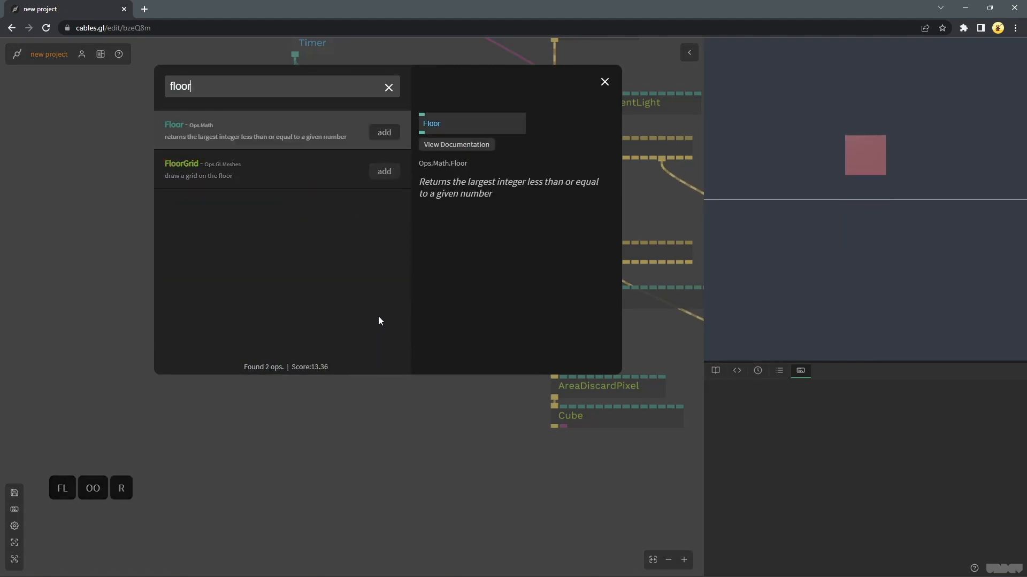
left_click(384, 132)
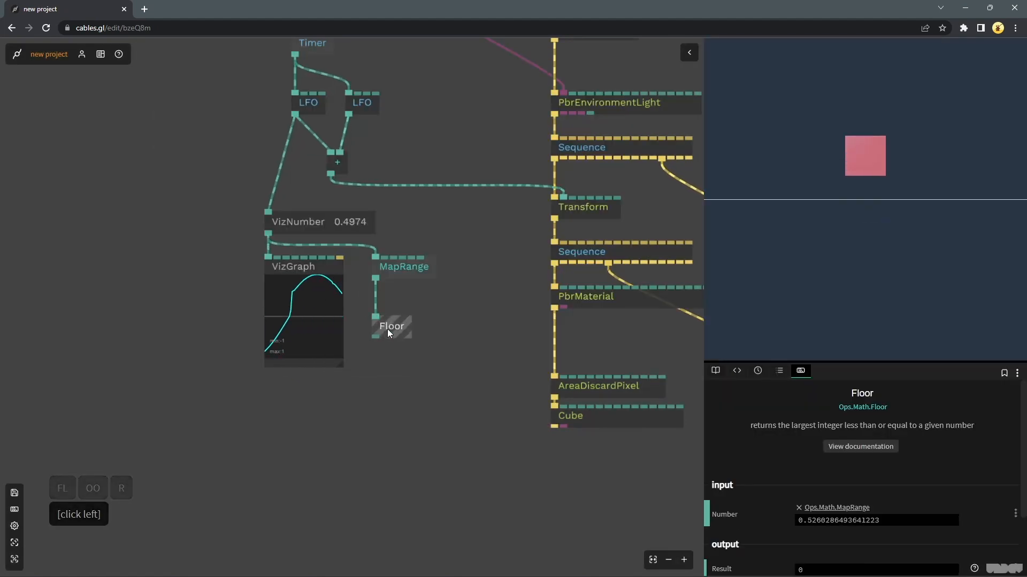
left_click_drag(377, 336, 376, 371)
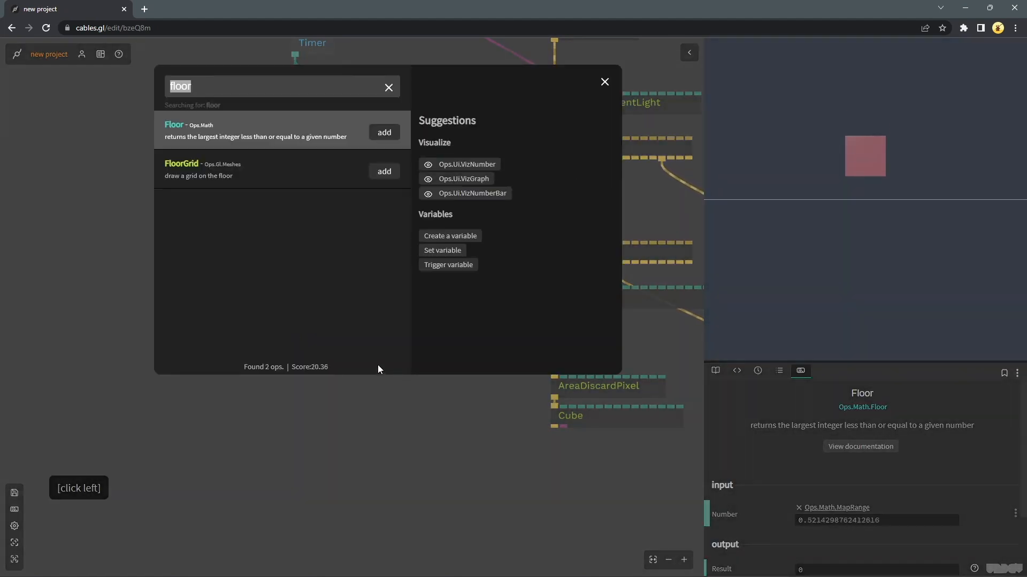
left_click(463, 180)
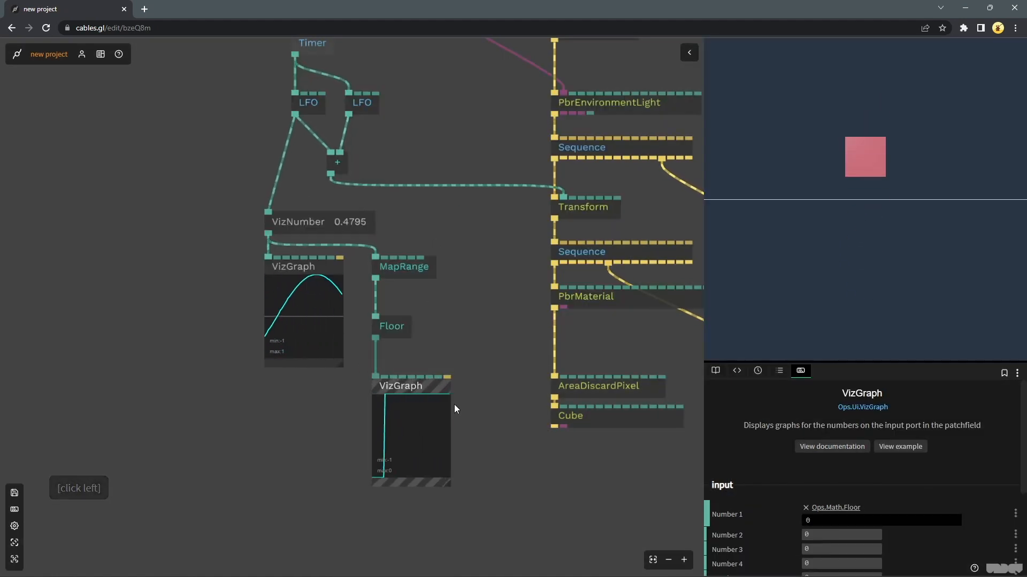
Delete the first VizGraph op, the one connected directly to the VizNumber
scroll(420, 396, "down", 3)
scroll(417, 393, "down", 1)
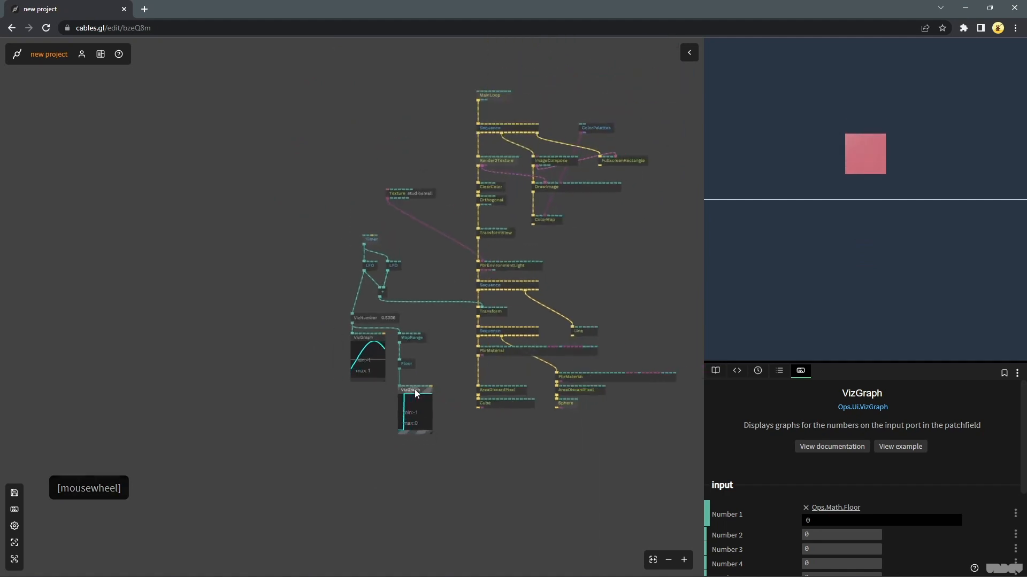
scroll(409, 374, "up", 5)
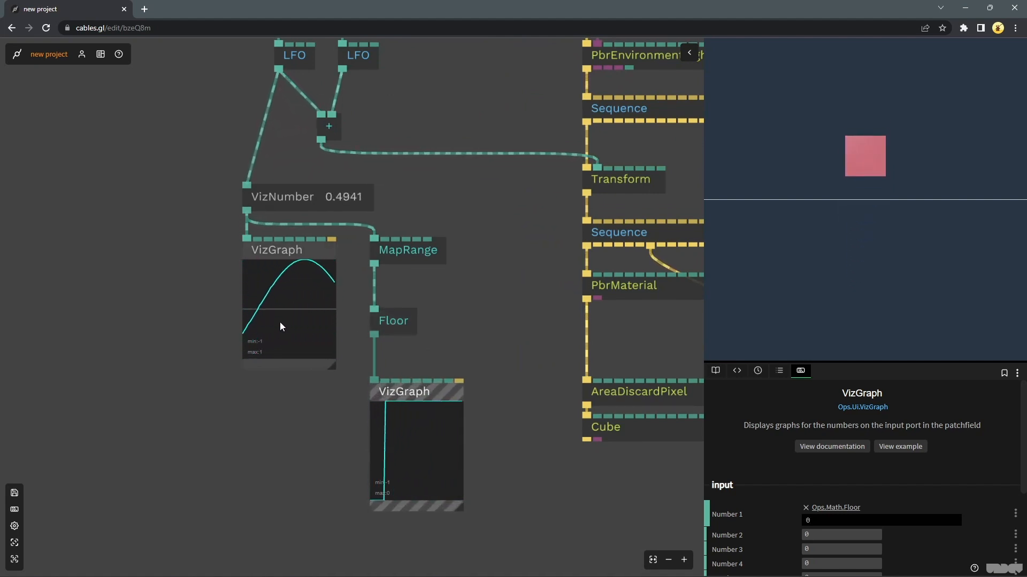
left_click(296, 256)
key("Delete")
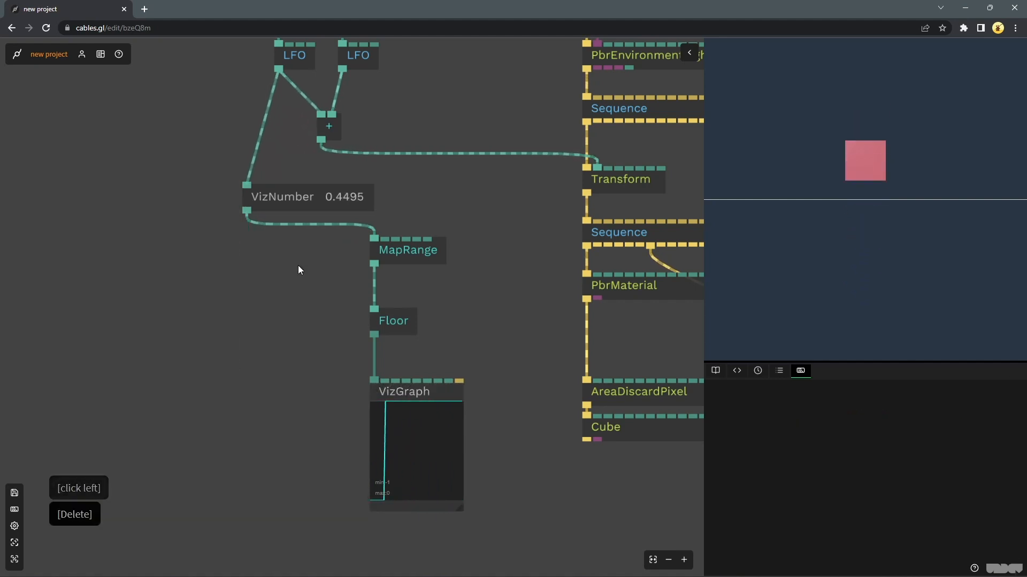
Move the MapRange and Floor ops into a column directly beneath the VizNumber
scroll(297, 265, "down", 4)
scroll(447, 341, "down", 2)
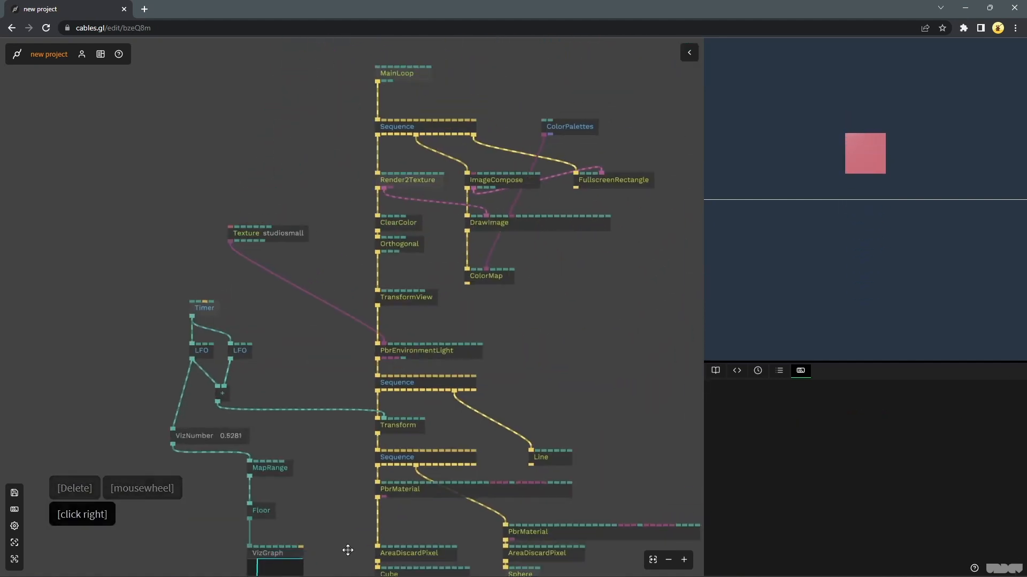
scroll(226, 344, "down", 3)
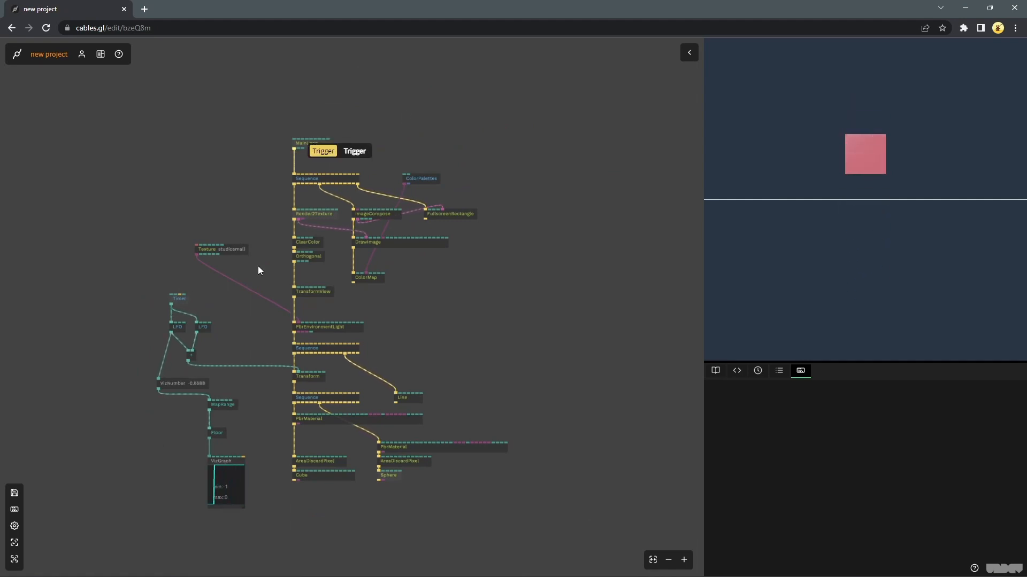
left_click_drag(257, 403, 343, 266)
scroll(417, 327, "up", 3)
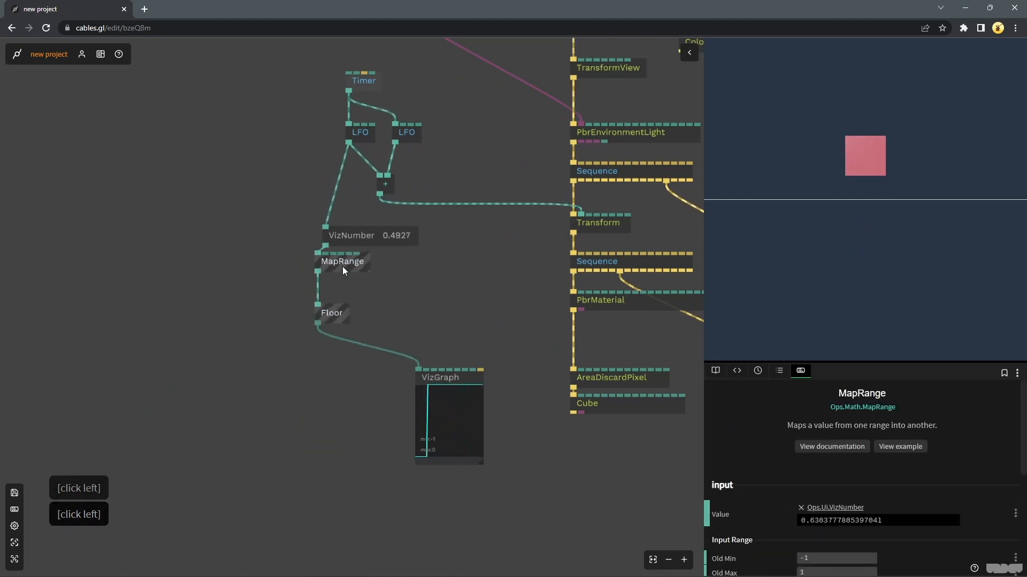
left_click(405, 284)
Attach an Equals op to the Floor's result, set its Number2 to 0 and check its Result output
left_click_drag(352, 321, 325, 322)
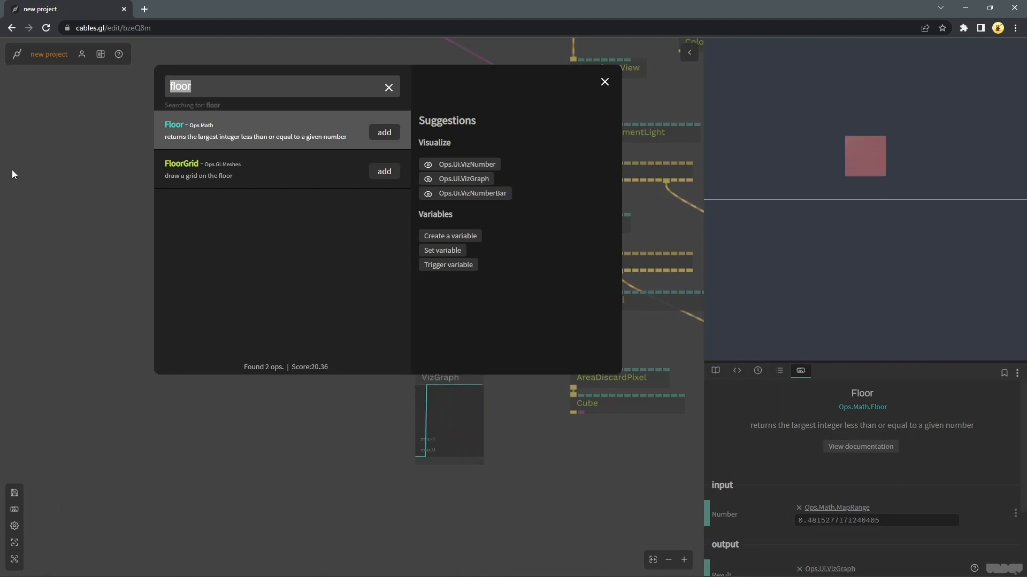
type("equal")
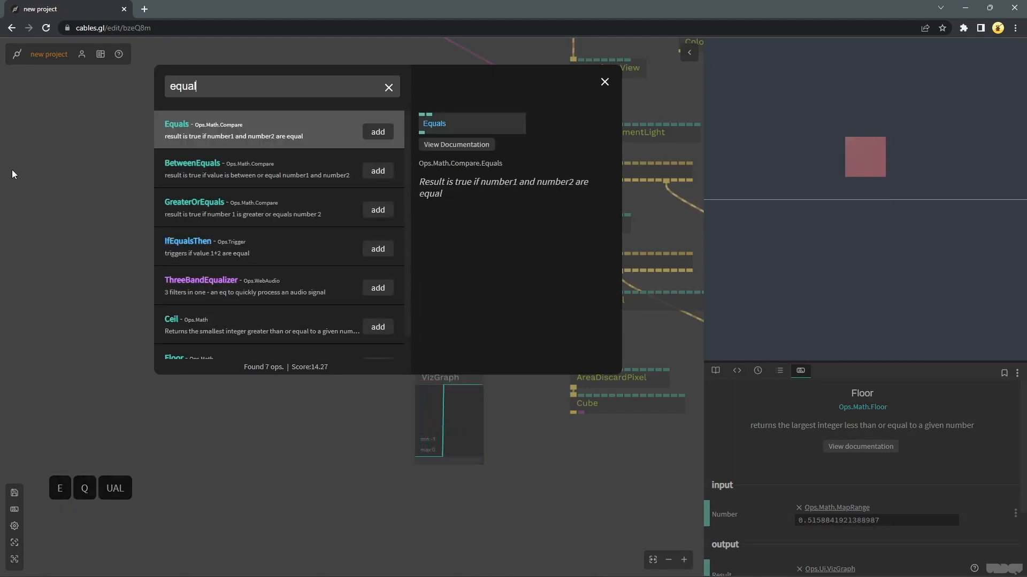
left_click(377, 133)
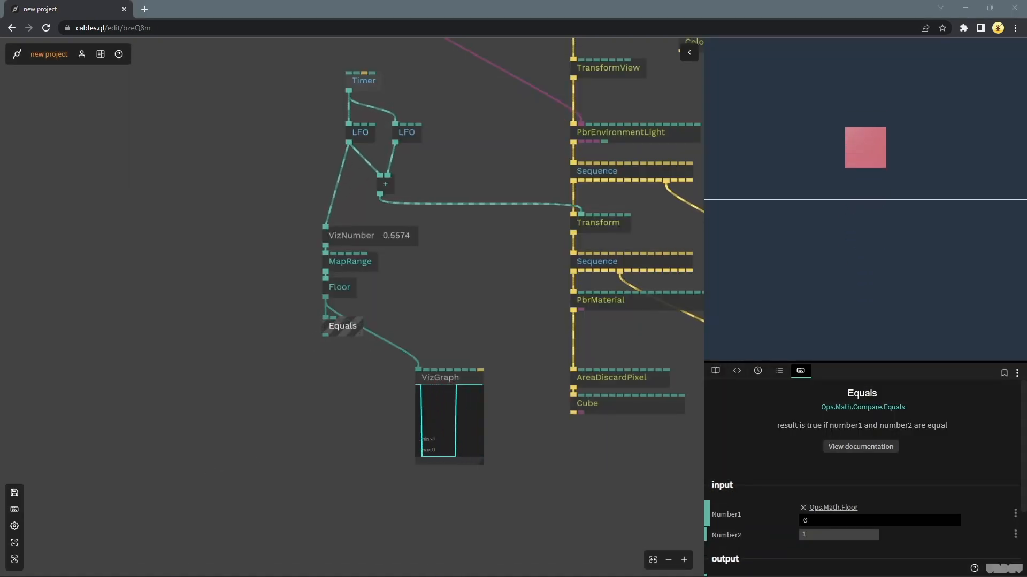
left_click(349, 328)
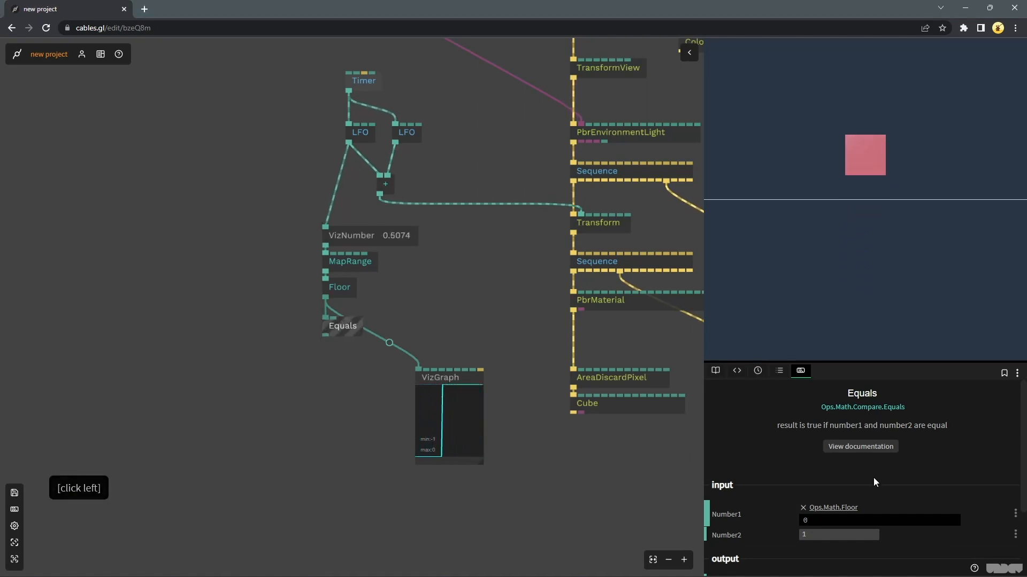
left_click(849, 540)
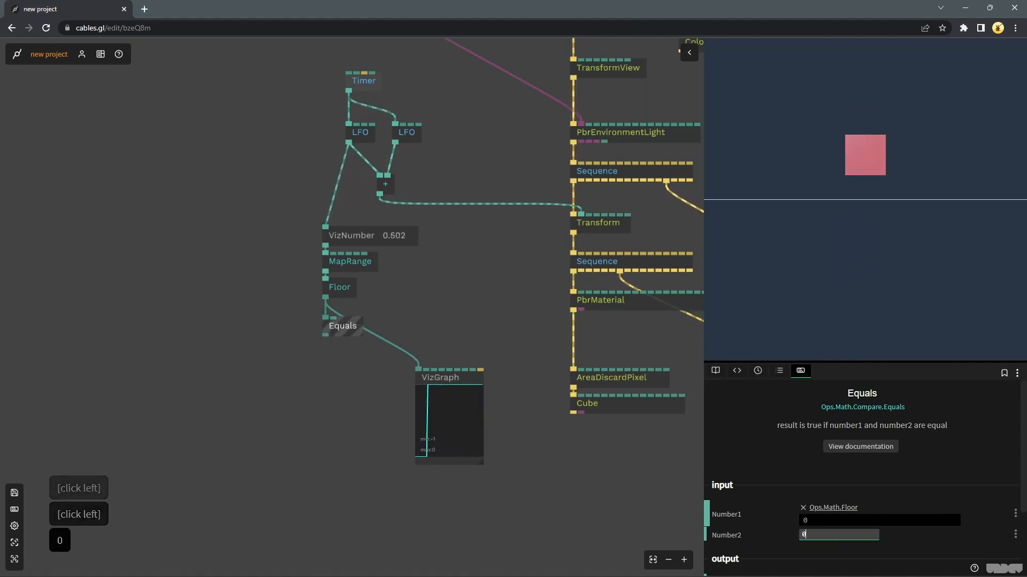
right_click(402, 365)
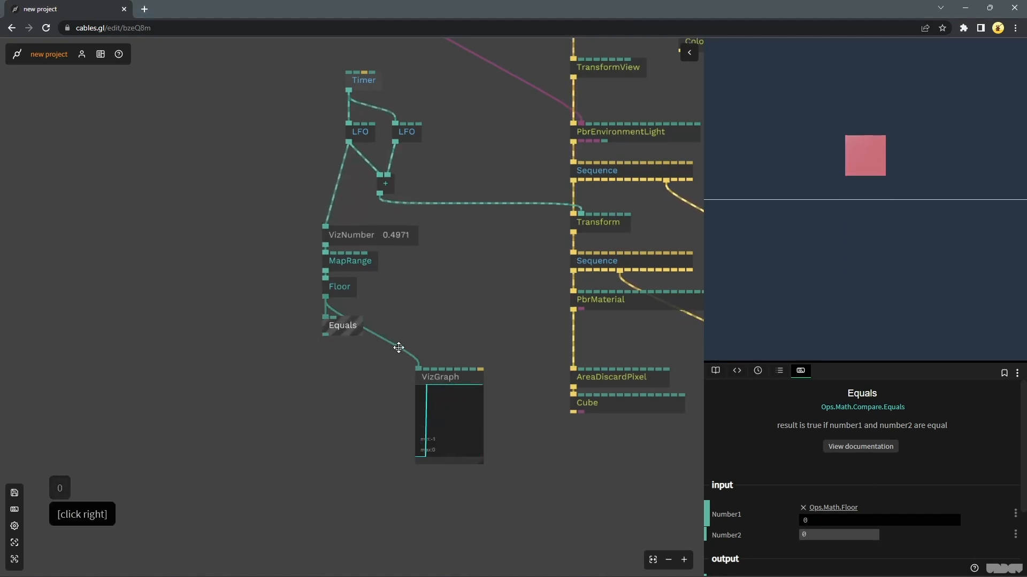
left_click(345, 331)
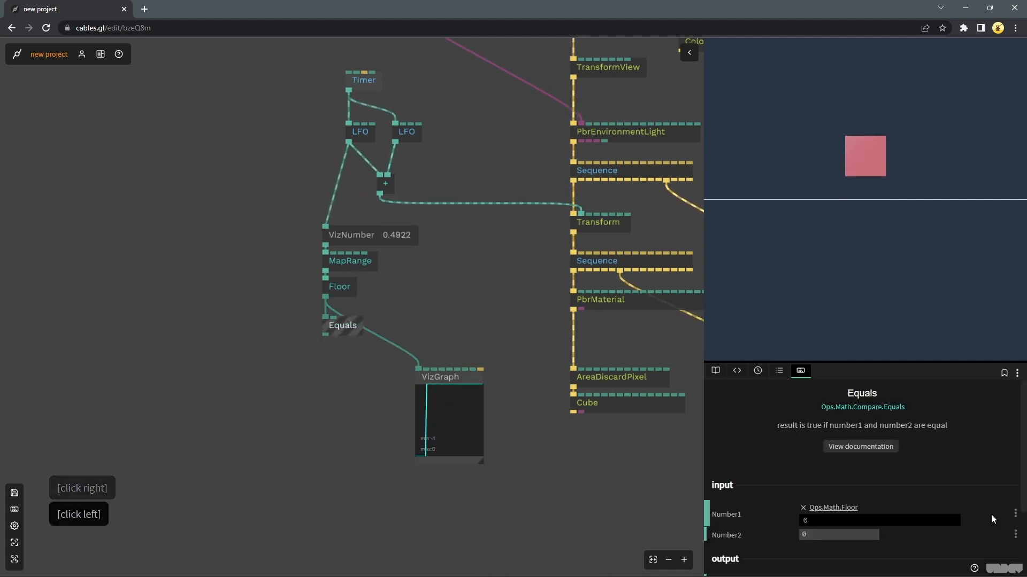
scroll(947, 505, "down", 3)
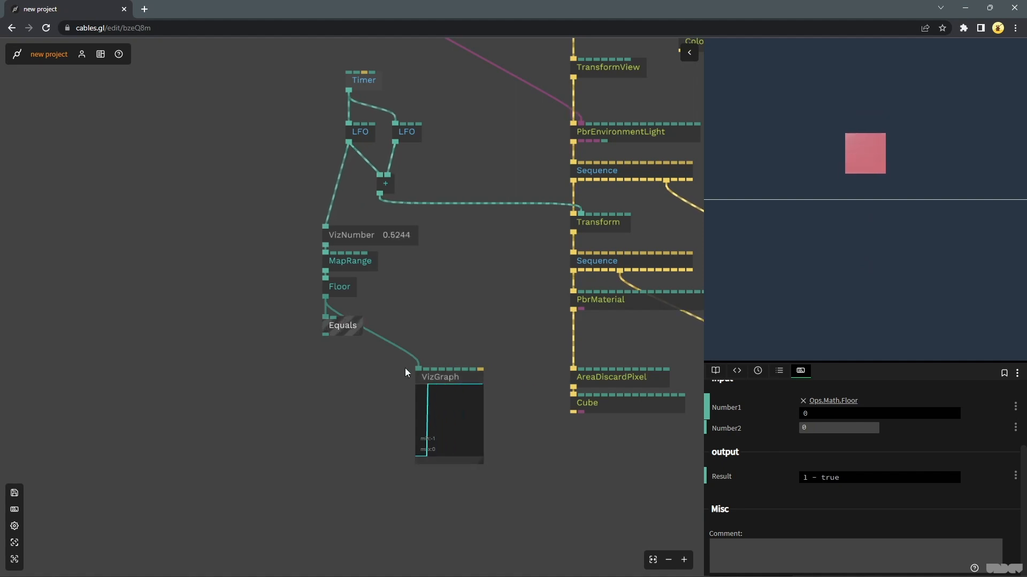
Disconnect the remaining VizGraph from the Floor op and delete it
right_click(402, 350)
right_click(402, 349)
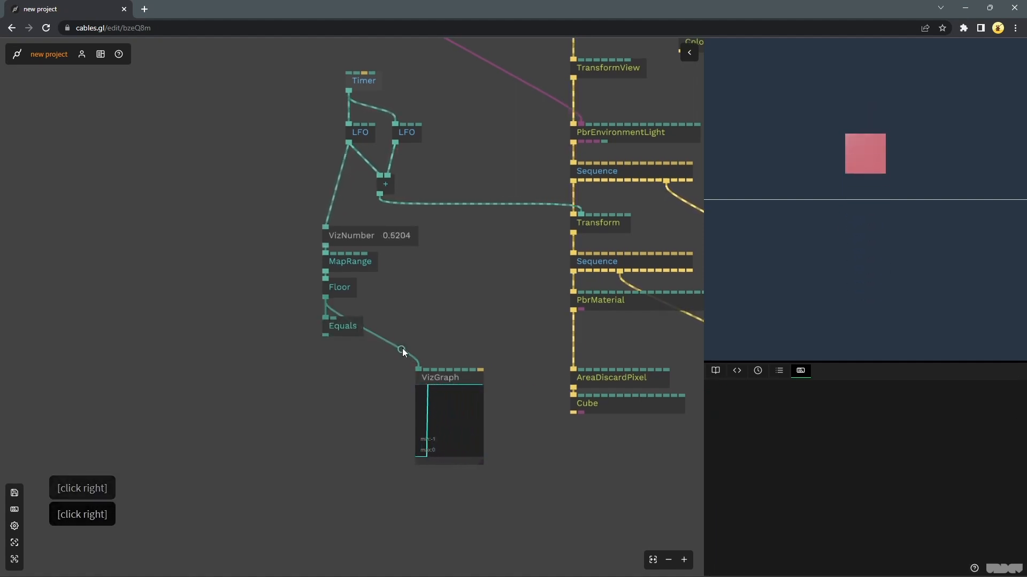
right_click(402, 349)
left_click_drag(402, 348, 517, 480)
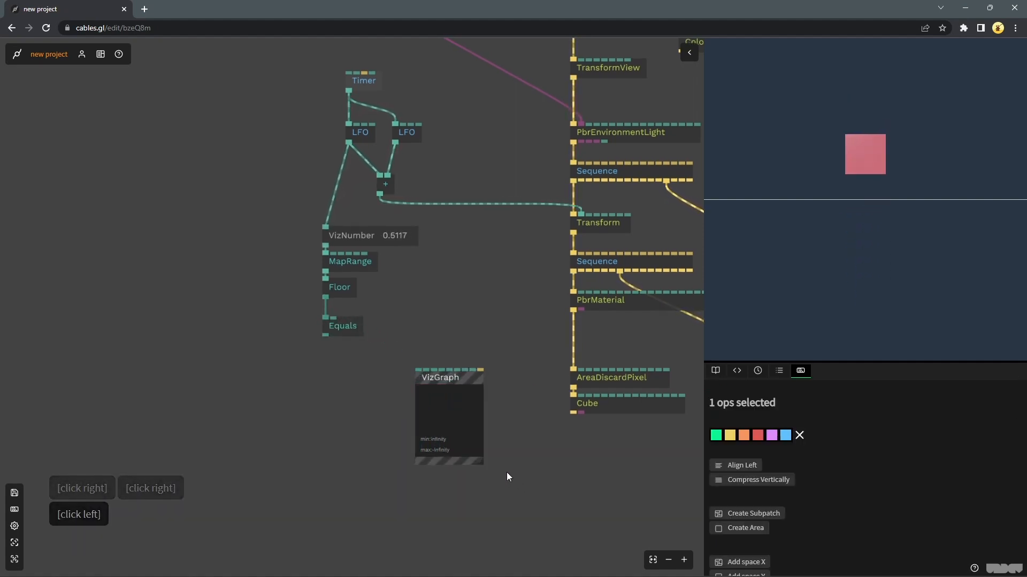
key("Delete")
Add an IfTrueThen op to the MainLoop's trigger and place it above the ColorPalettes op
scroll(393, 358, "down", 6)
right_click(413, 349)
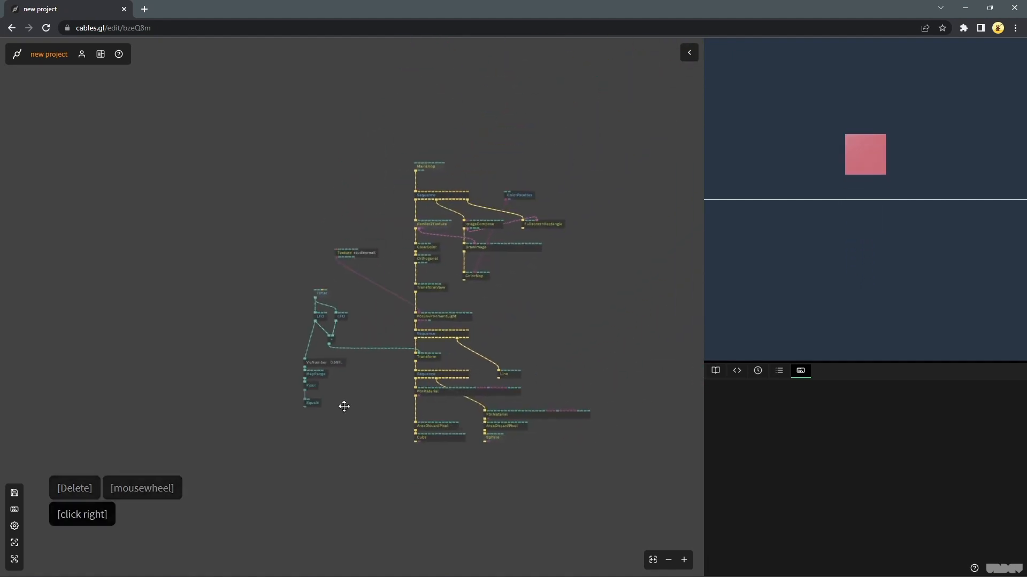
scroll(483, 155, "up", 2)
scroll(393, 141, "down", 2)
right_click(420, 138)
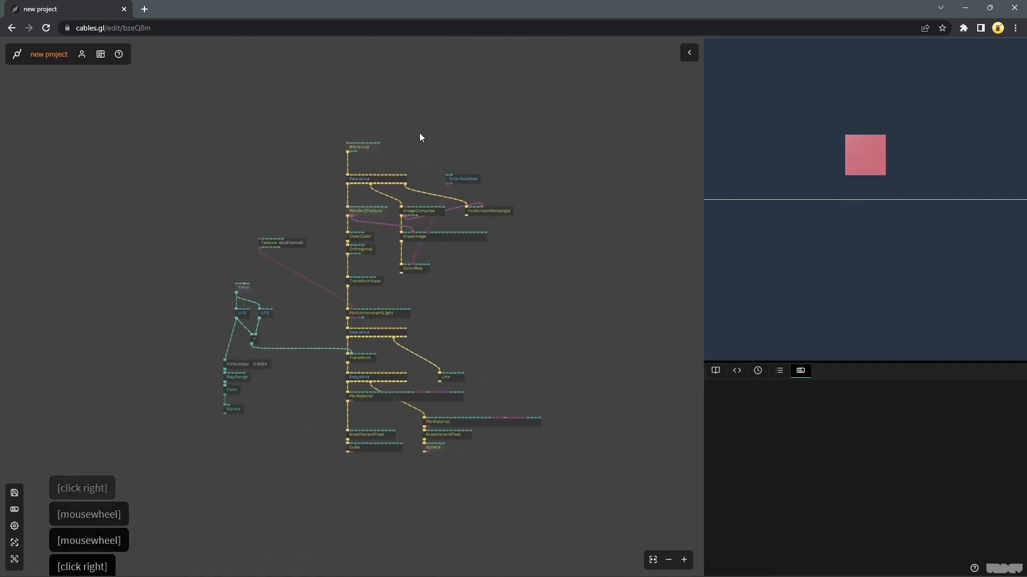
scroll(417, 139, "up", 2)
left_click_drag(306, 158, 460, 141)
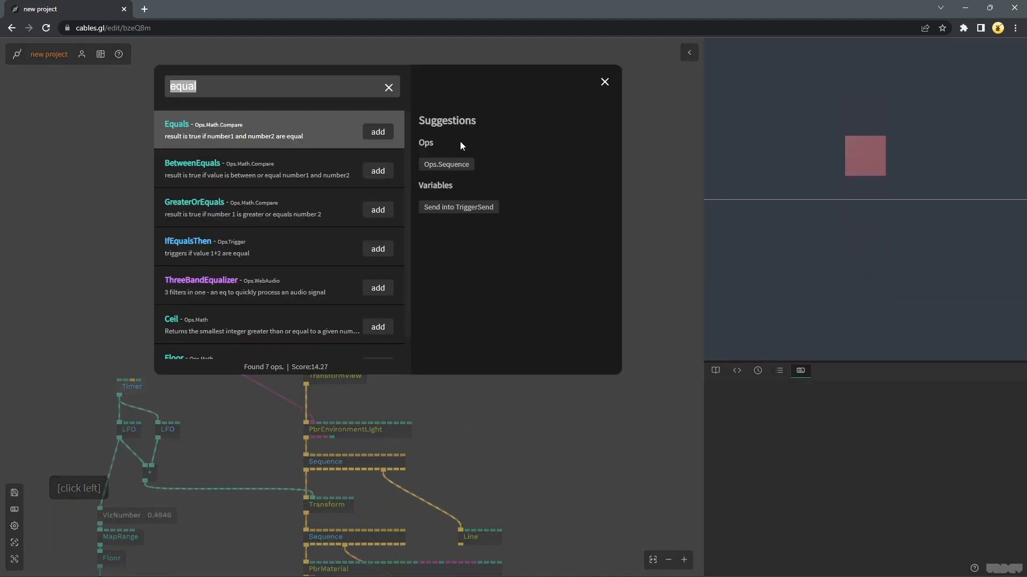
type("iftr")
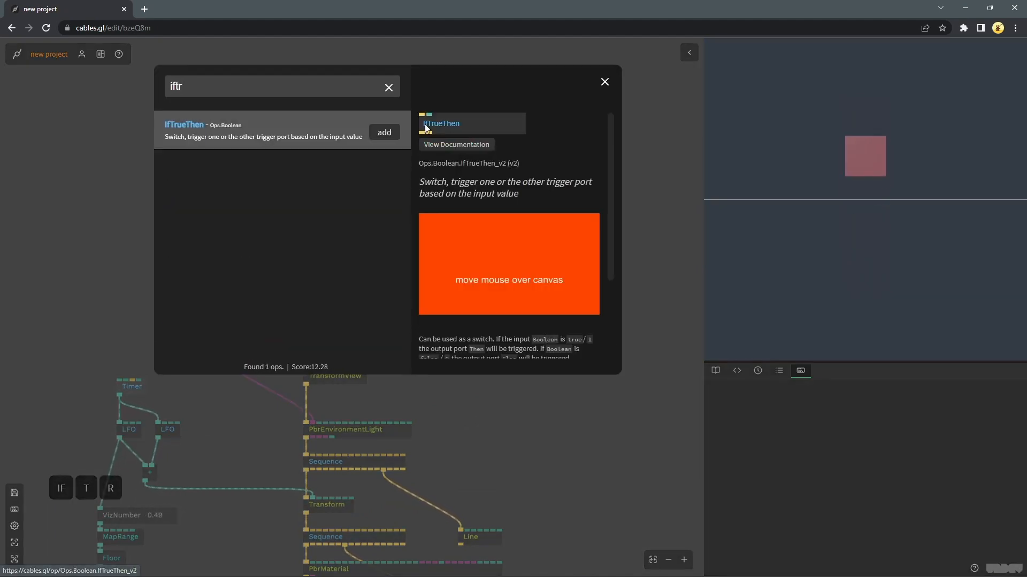
left_click(381, 135)
left_click_drag(486, 156, 509, 94)
Connect the Equals op's result to the Boolean input of IfTrueThen and select the Equals op
scroll(566, 137, "down", 2)
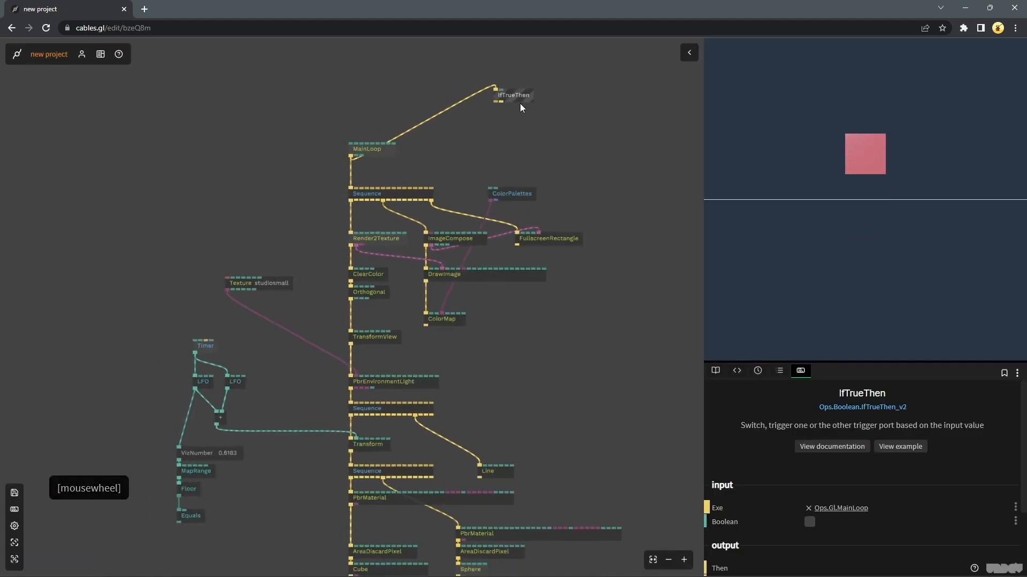
left_click_drag(501, 89, 198, 522)
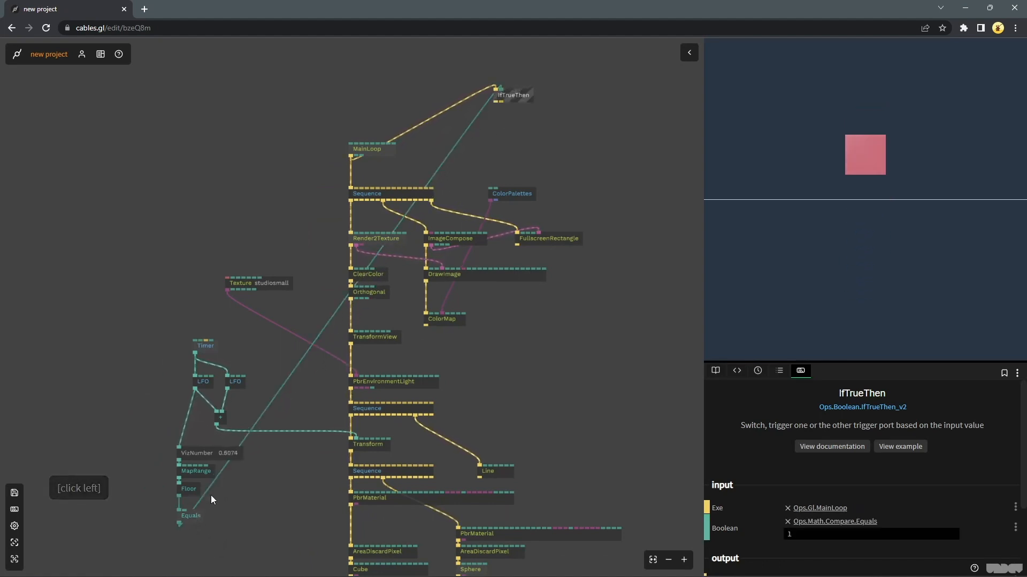
left_click(191, 516)
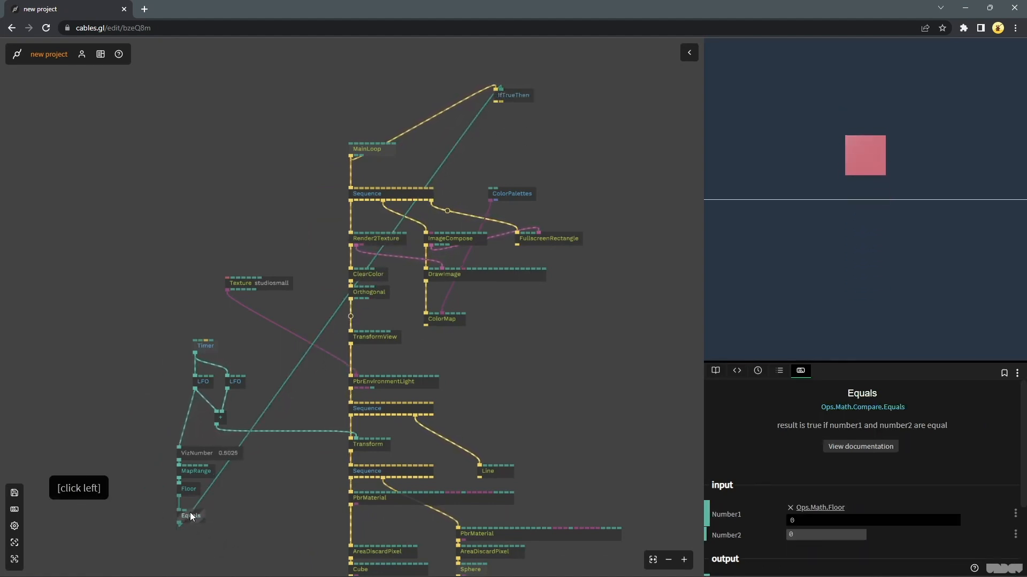
Add a SetNumberOnTrigger op to the Then output of IfTrueThen and place it above ColorPalettes
scroll(885, 487, "down", 2)
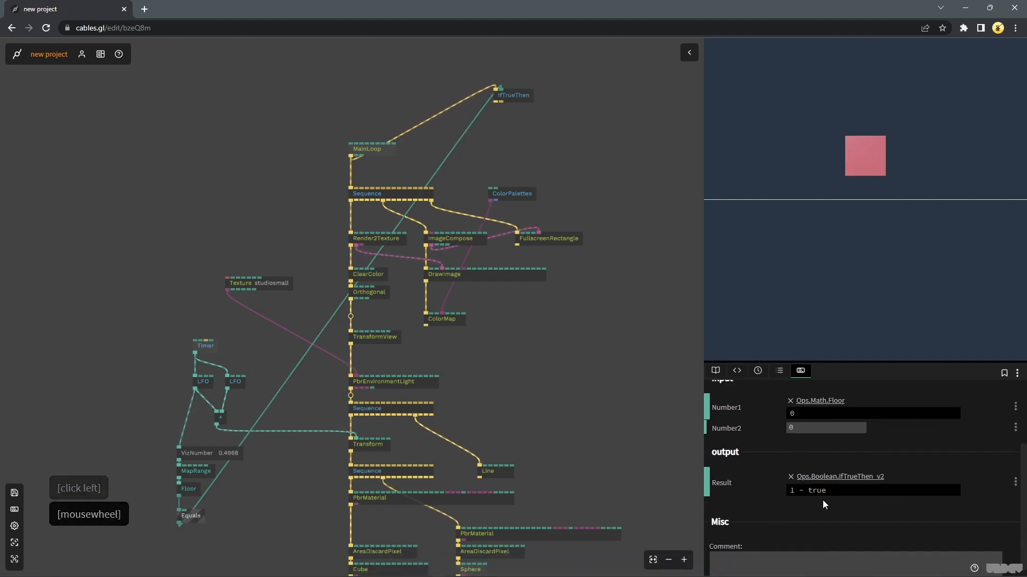
left_click_drag(524, 111, 534, 309)
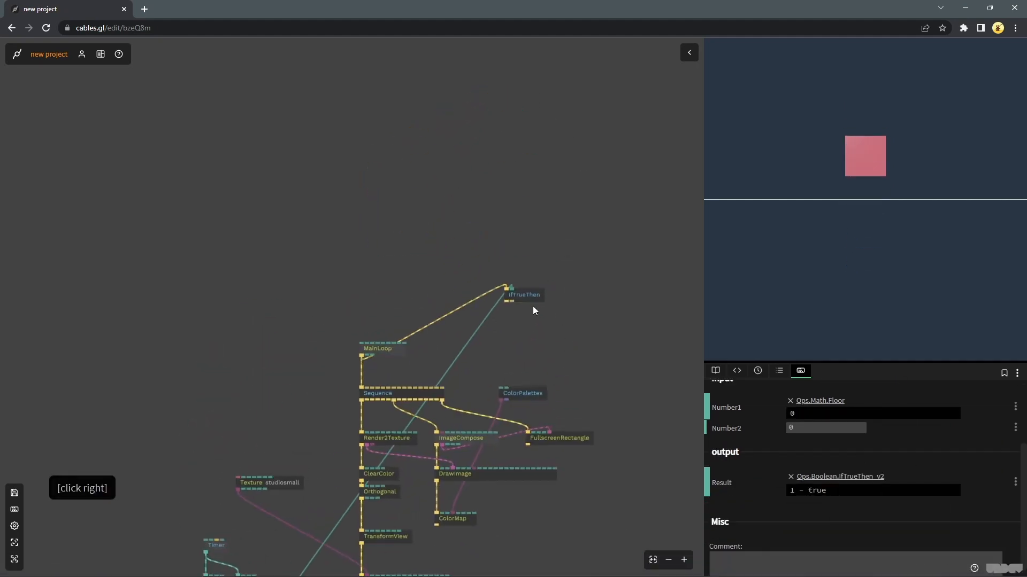
scroll(571, 339, "up", 3)
left_click_drag(571, 338, 380, 181)
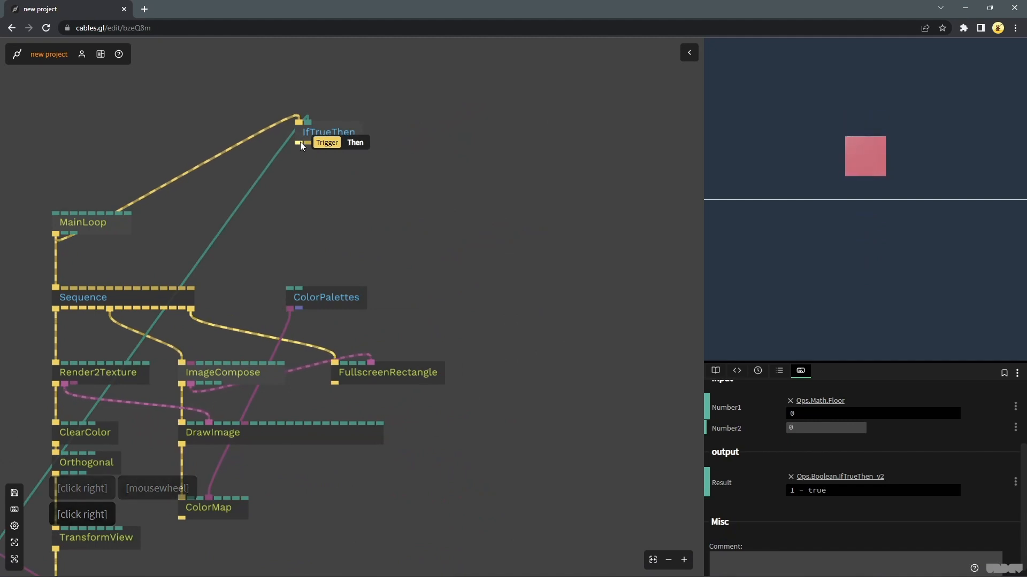
left_click_drag(300, 142, 290, 193)
type("setn")
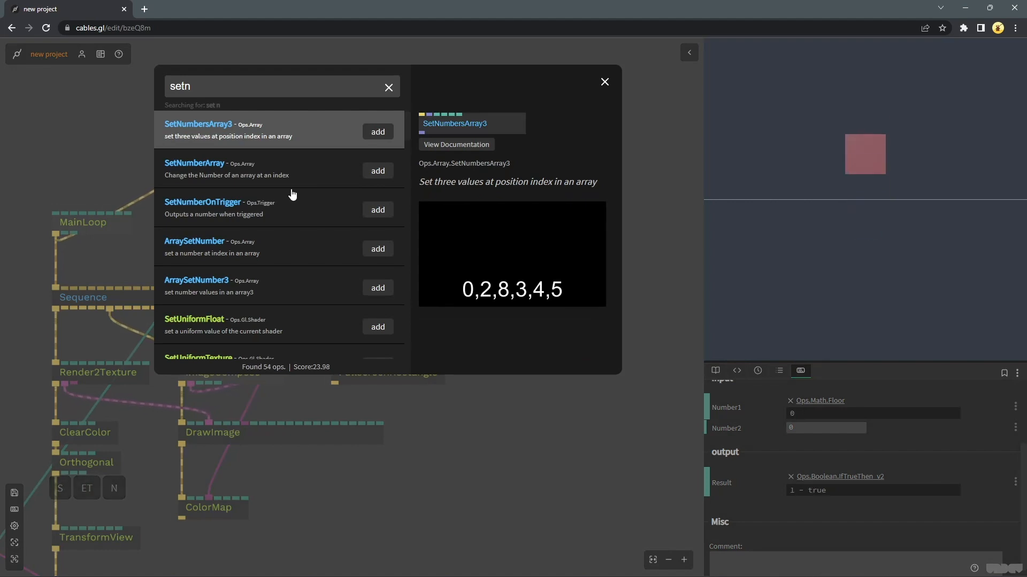
left_click(378, 210)
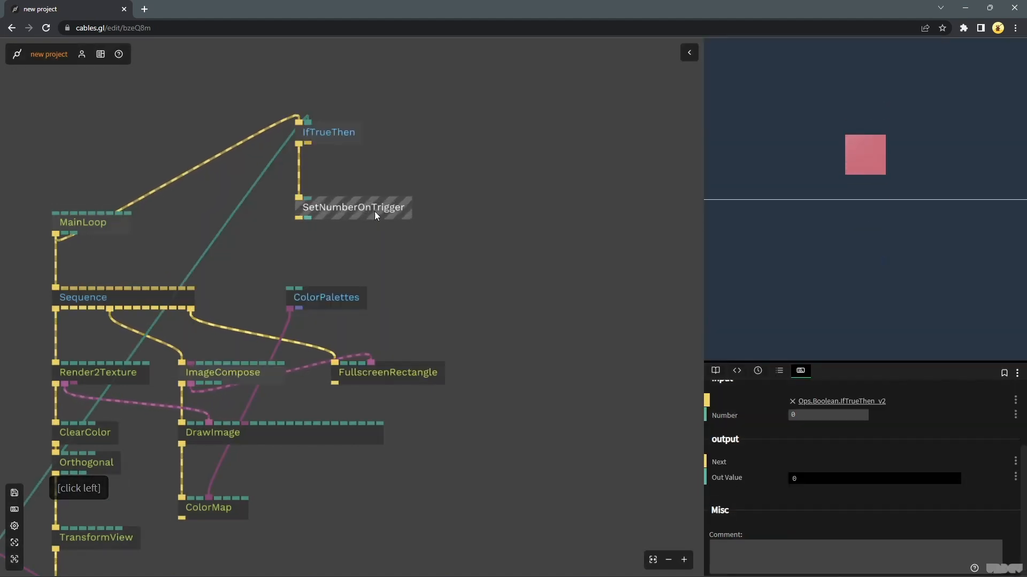
Duplicate the SetNumberOnTrigger op beside the original and connect the copy to IfTrueThen's second trigger output
key("ctrl+c")
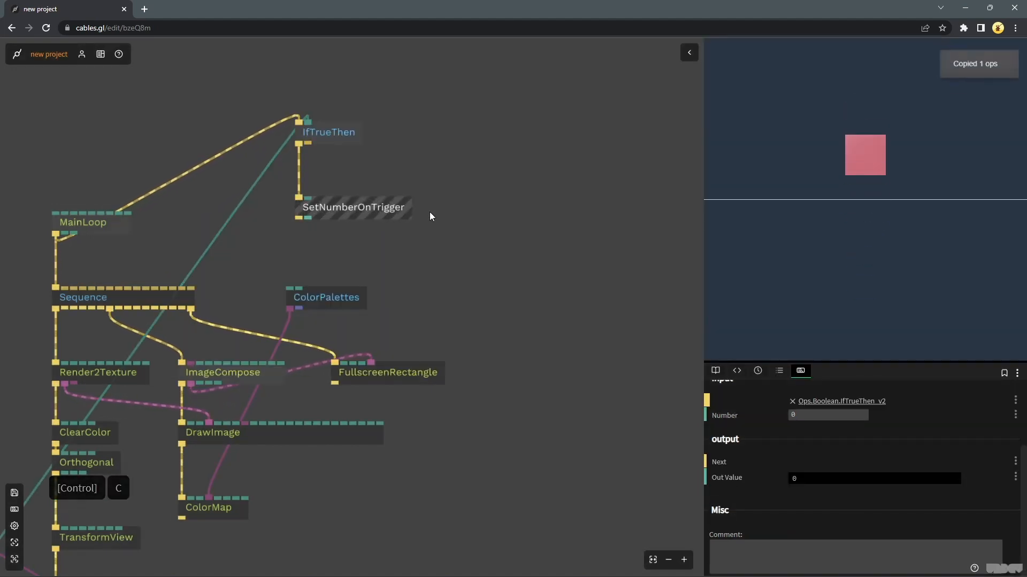
key("ctrl+v")
left_click_drag(424, 199, 336, 139)
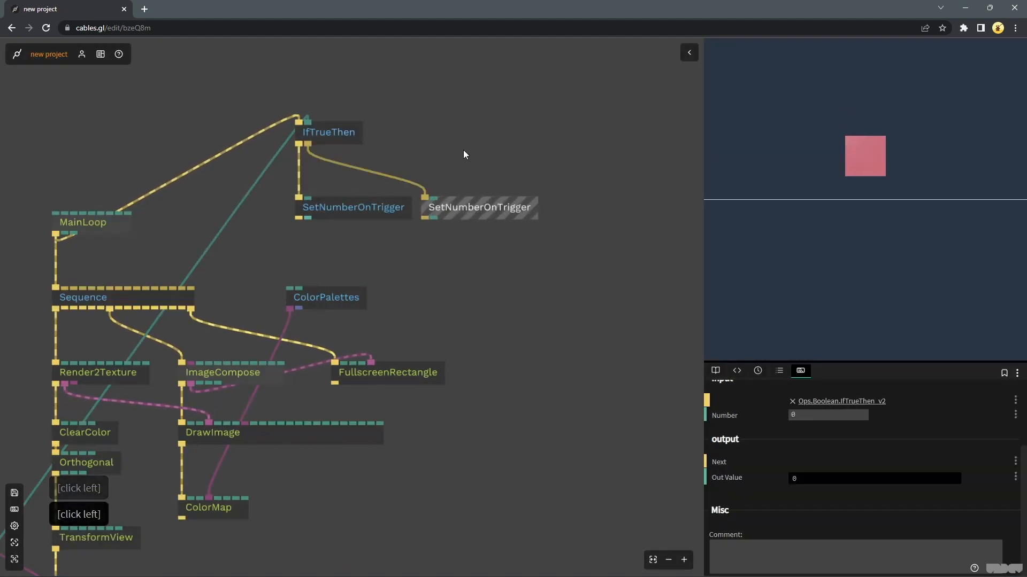
Connect the number outputs of both SetNumberOnTrigger ops to the first input of ColorPalettes
left_click(284, 230)
left_click_drag(308, 218, 290, 288)
left_click_drag(290, 287, 460, 211)
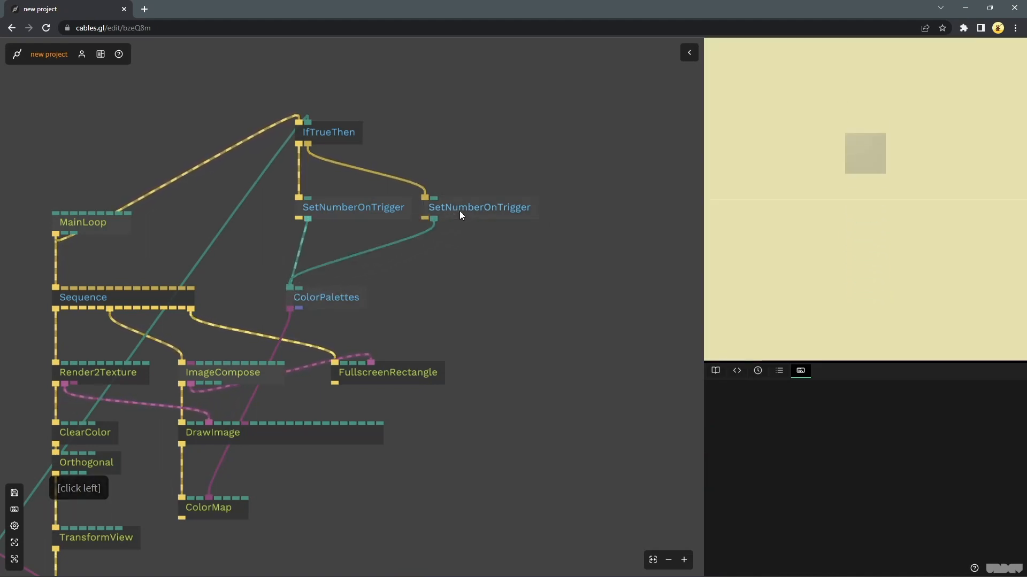
Set the Number of the SetNumberOnTrigger op on IfTrueThen's Then branch to 296
left_click(460, 210)
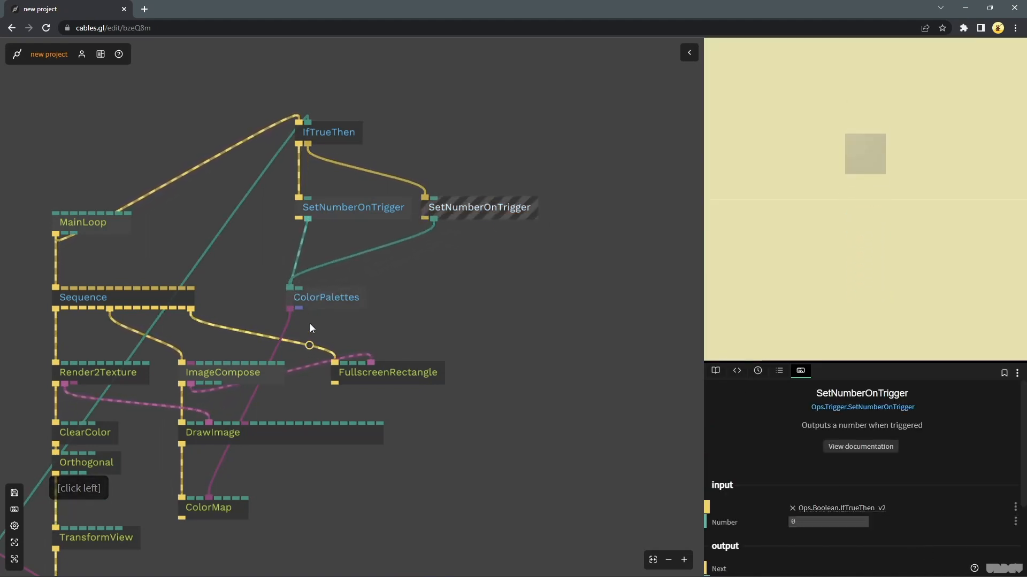
left_click(328, 303)
left_click(450, 209)
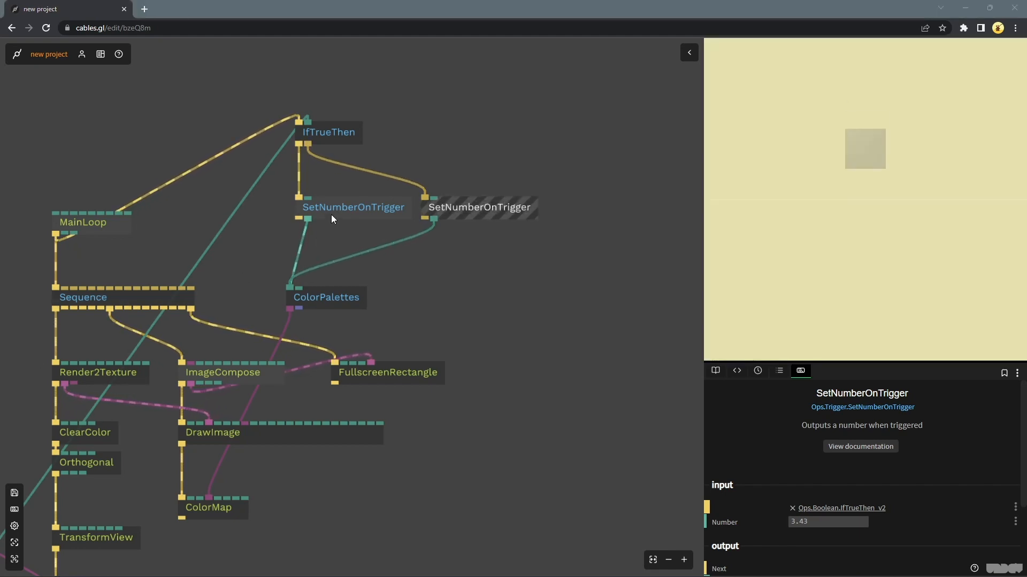
left_click(331, 214)
left_click(829, 522)
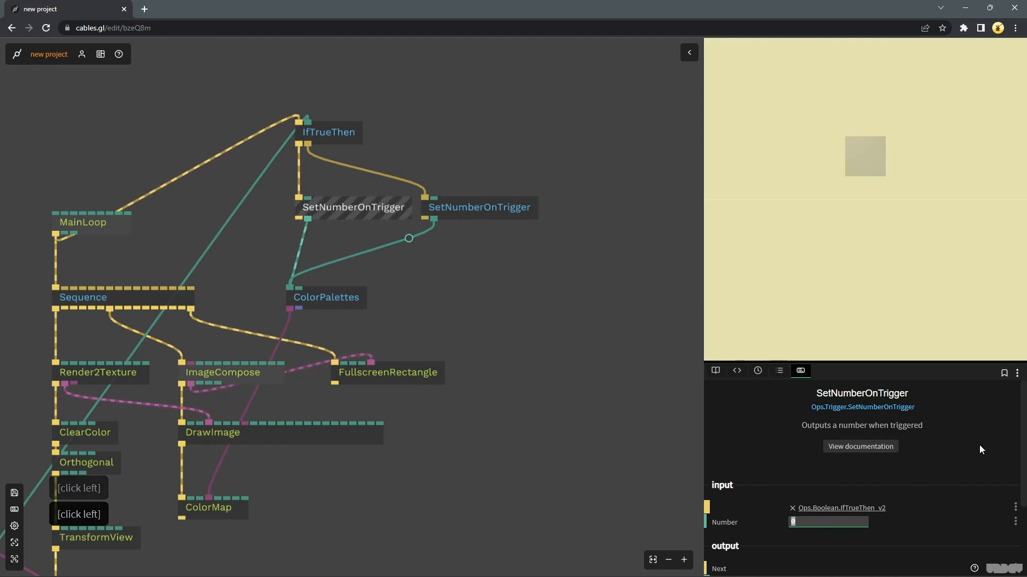
type("296")
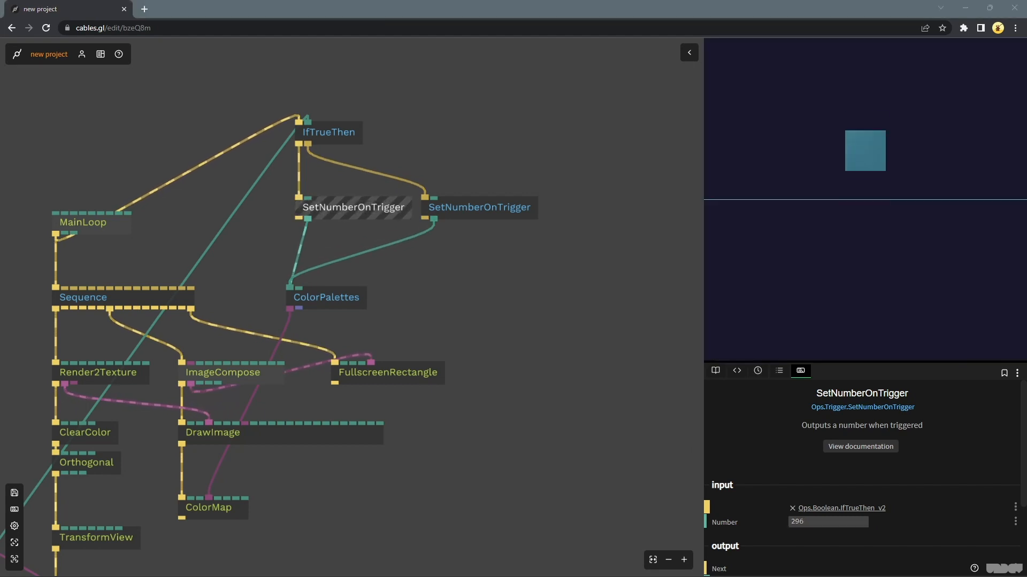
Set the Number of the SetNumberOnTrigger op on IfTrueThen's second branch to 260
left_click(468, 216)
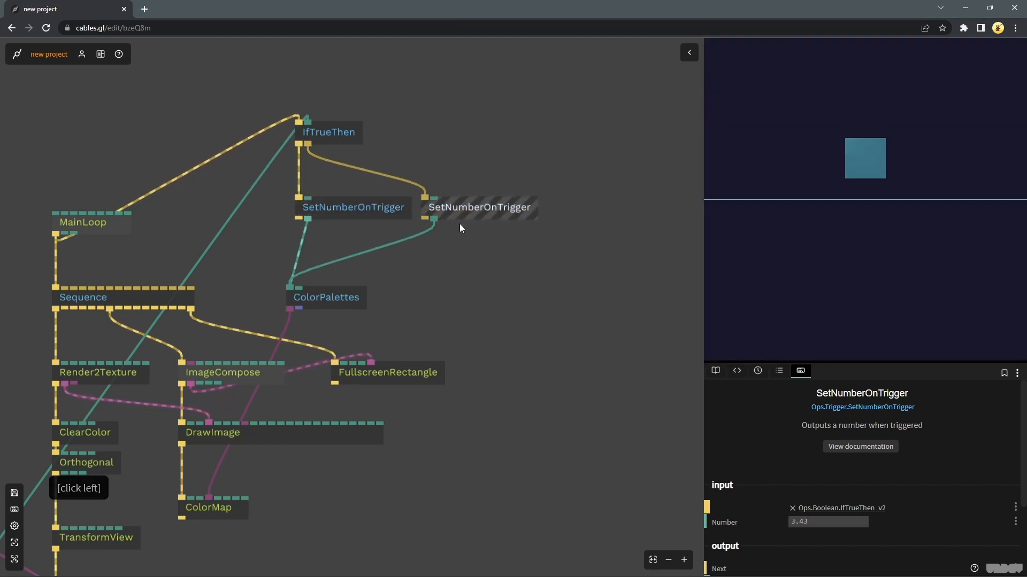
left_click(851, 523)
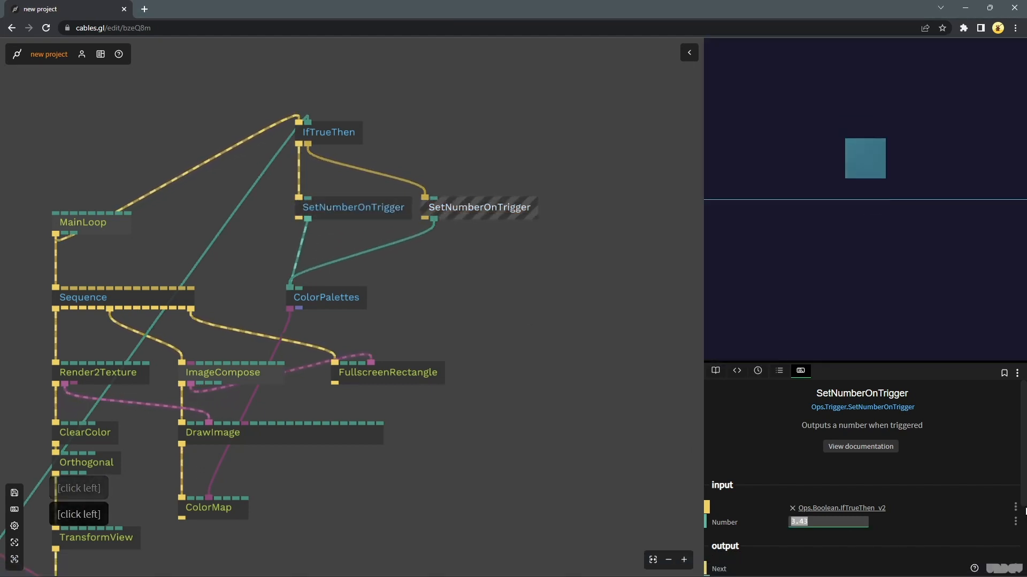
type("260")
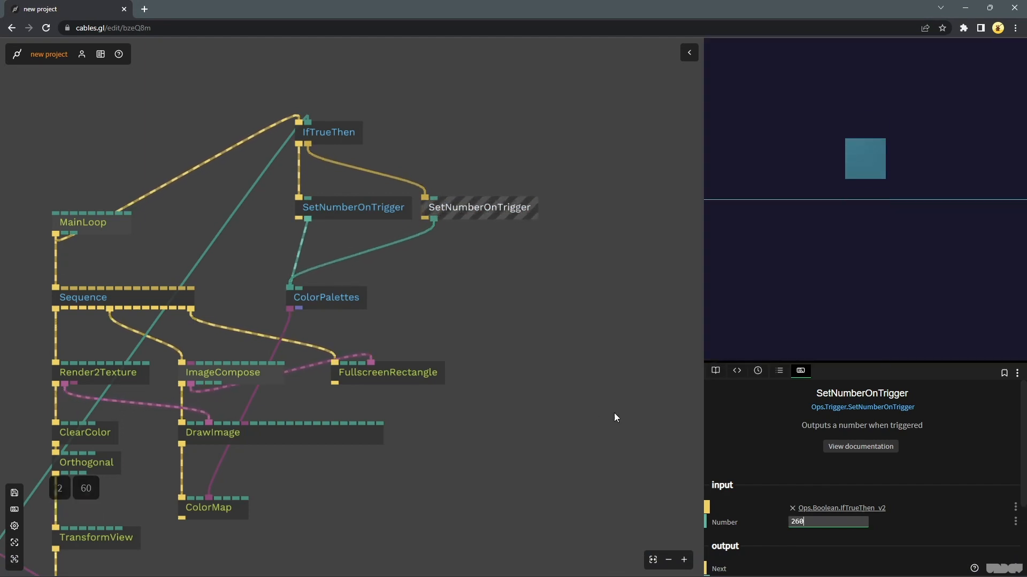
Maximize the render preview and switch the browser to full screen to watch the palette animation
scroll(613, 417, "down", 5)
right_click(589, 360)
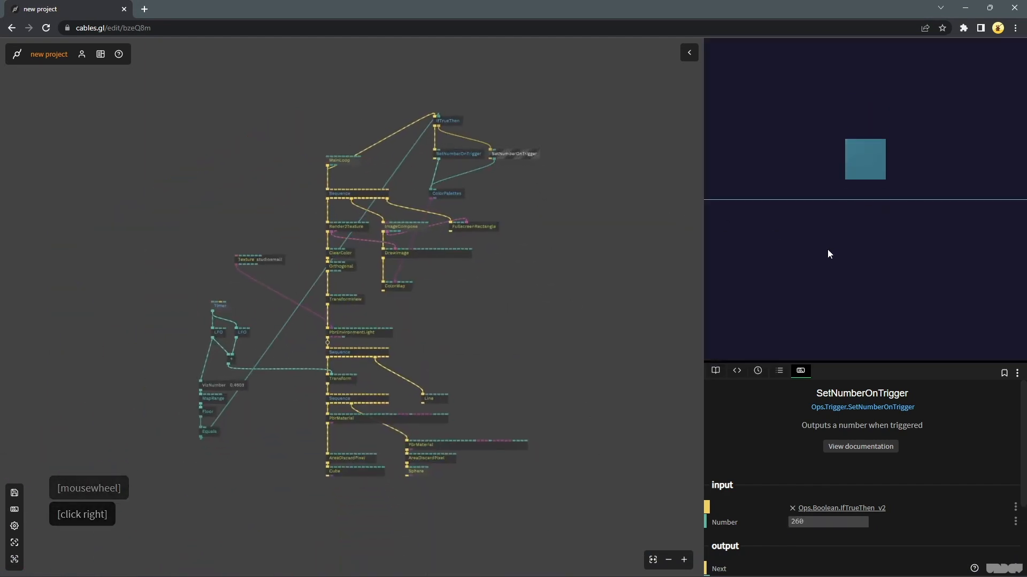
left_click(751, 348)
left_click(731, 376)
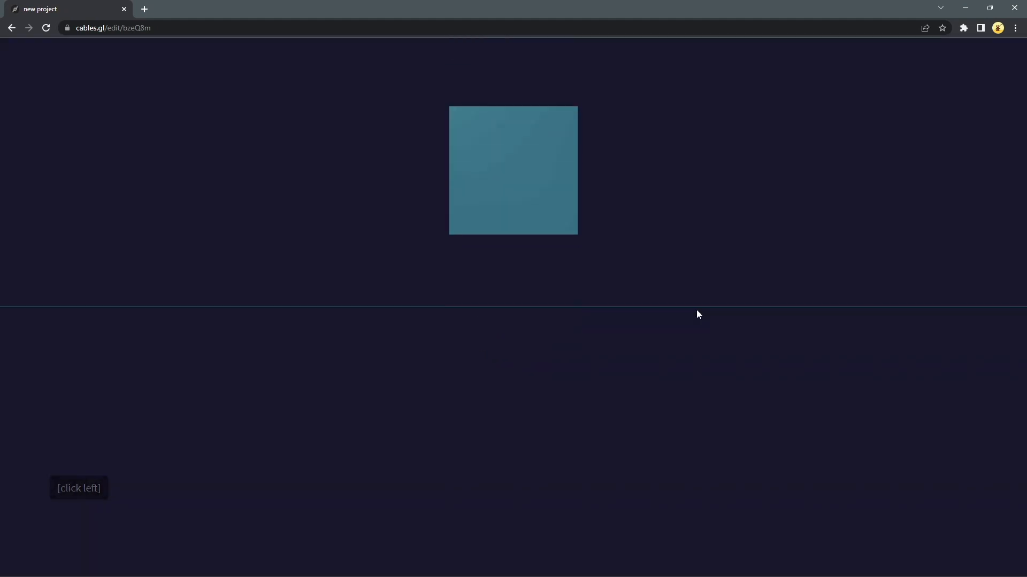
scroll(698, 315, "down", 2)
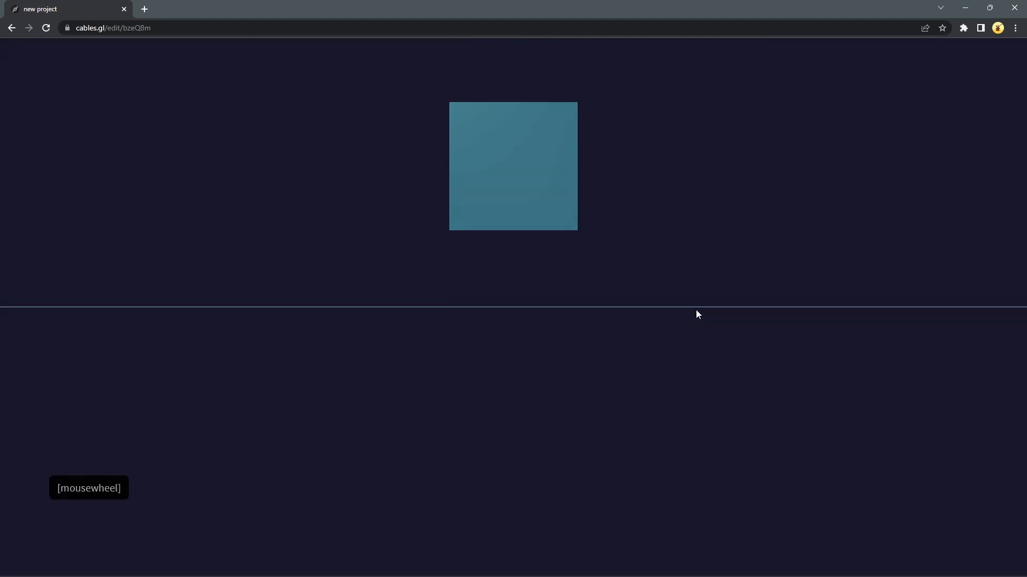
key("Escape")
left_click(774, 273)
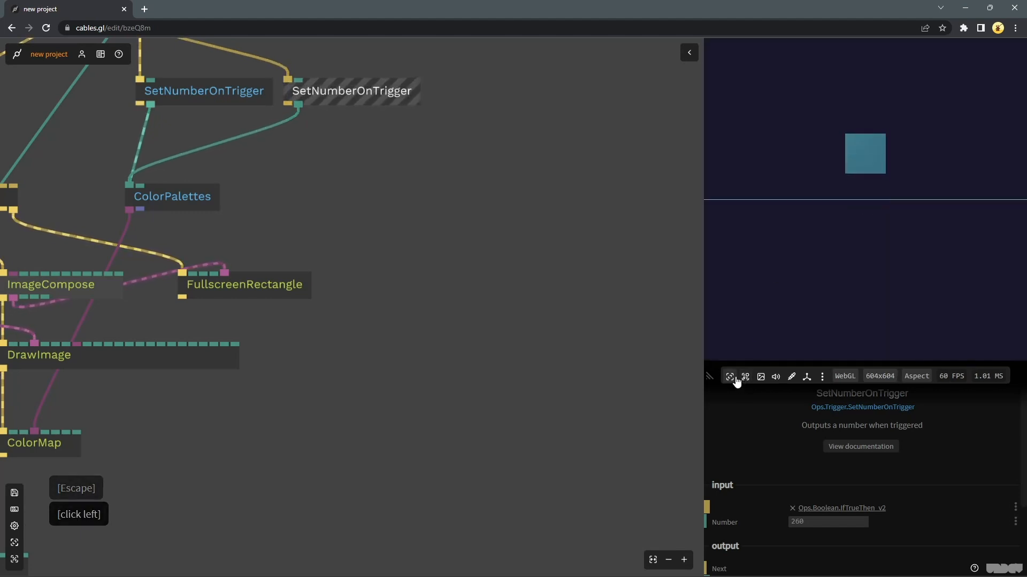
left_click(730, 377)
left_click(731, 377)
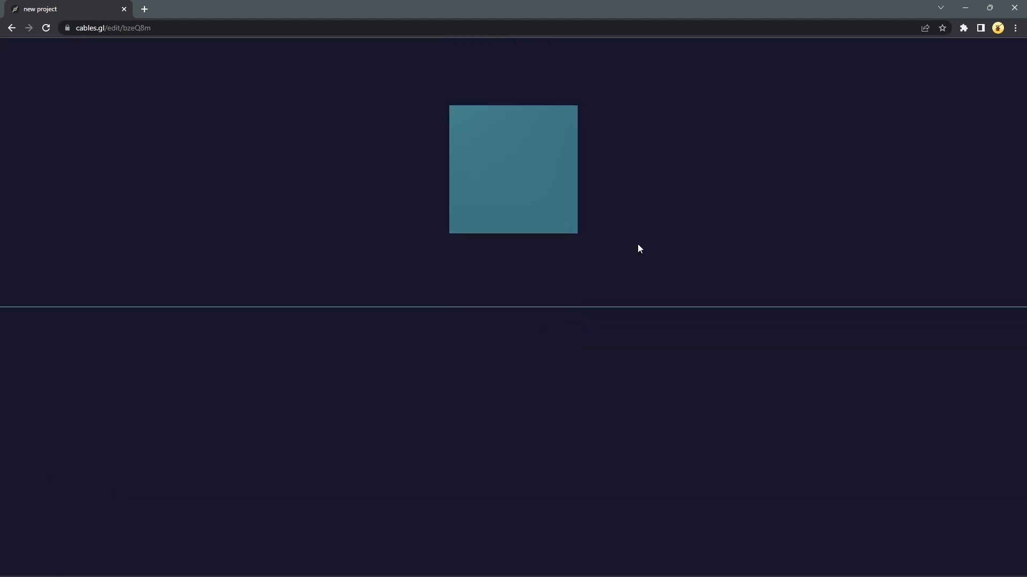
key("F11")
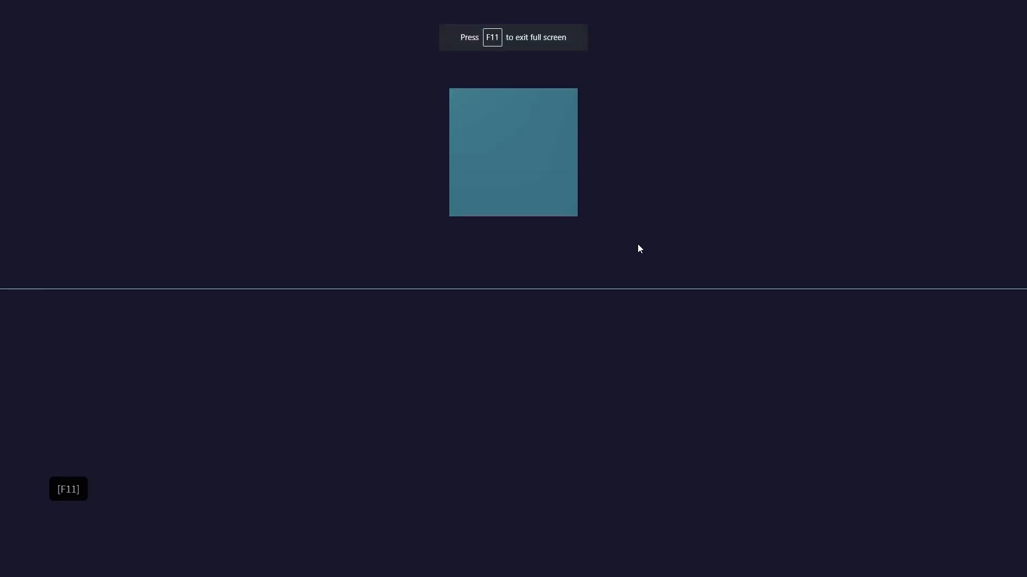